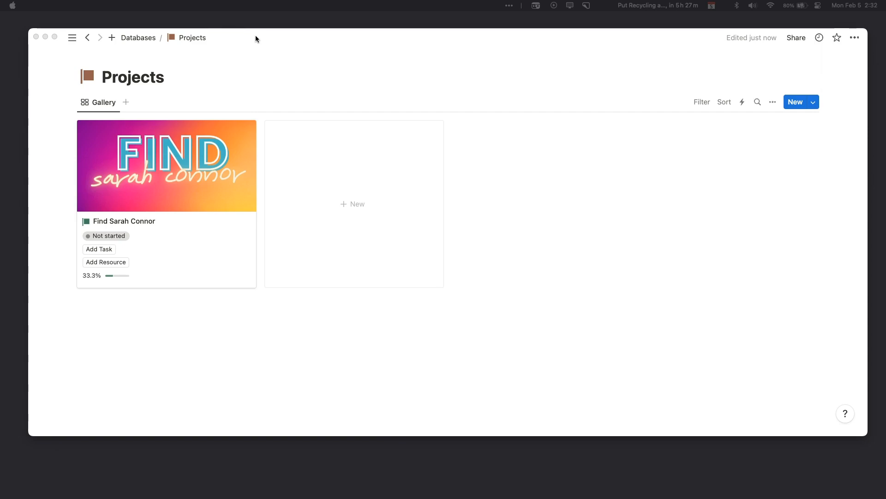
Add a task titled "Find John" to the Find Sarah Connor project from its gallery card.
left_click_drag(285, 43, 284, 40)
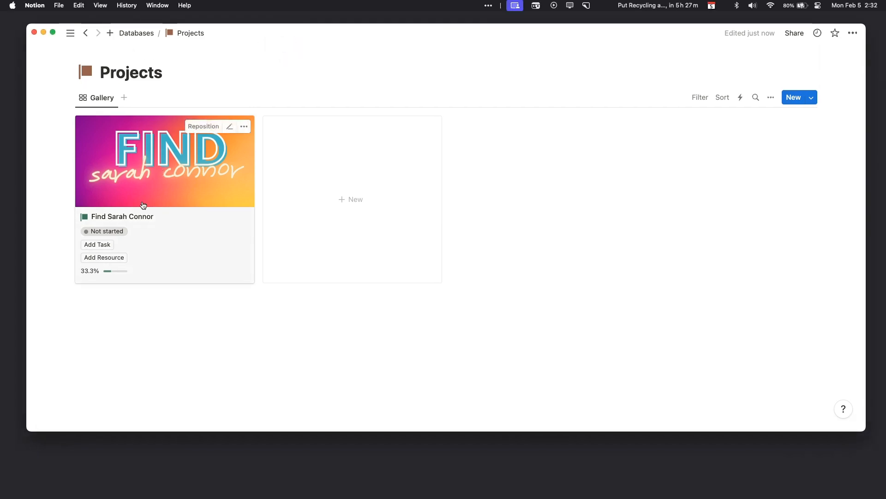
left_click(113, 257)
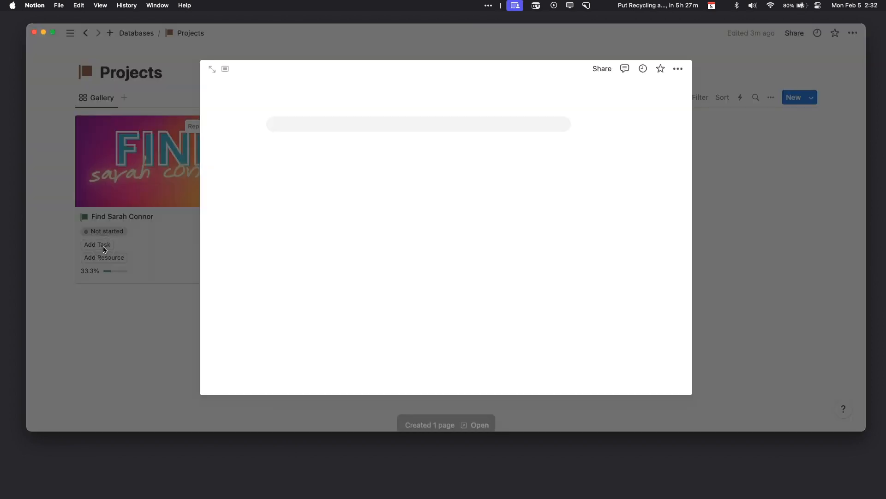
type("Find")
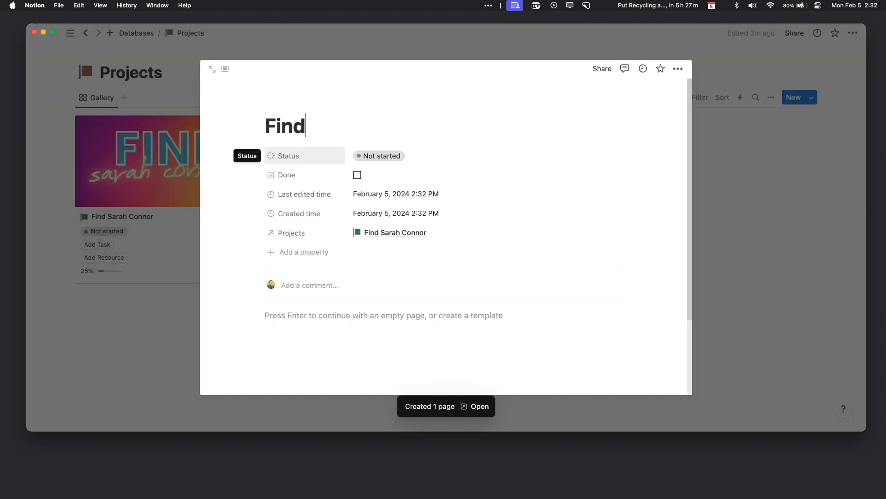
type(" John")
key("Escape")
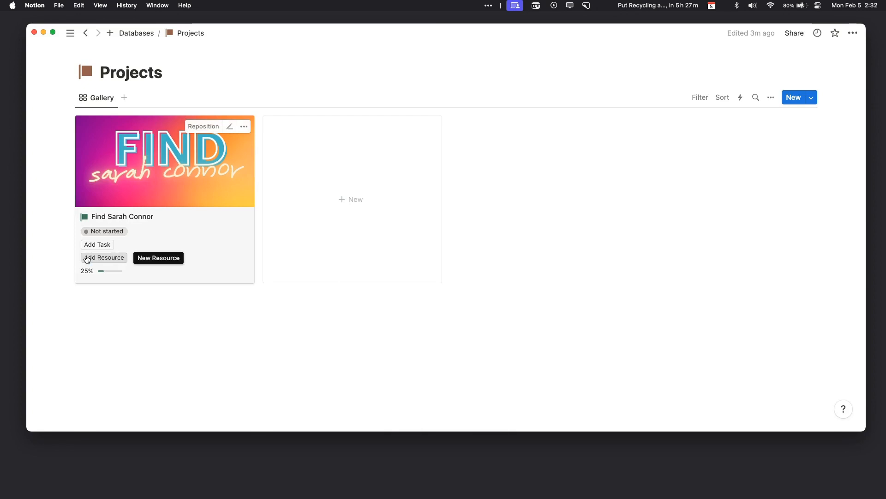
Add a resource titled "Get the passwords for Cyberdyne" to the Find Sarah Connor project from its gallery card.
left_click(87, 257)
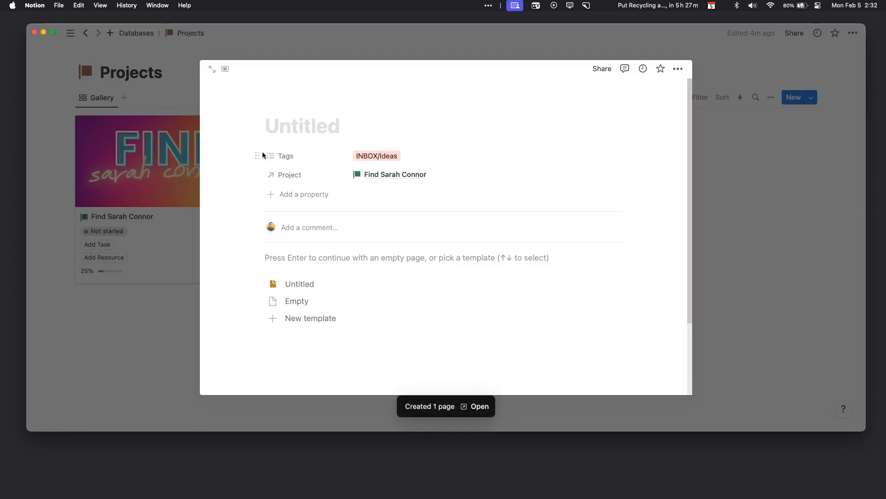
type("Get the pass")
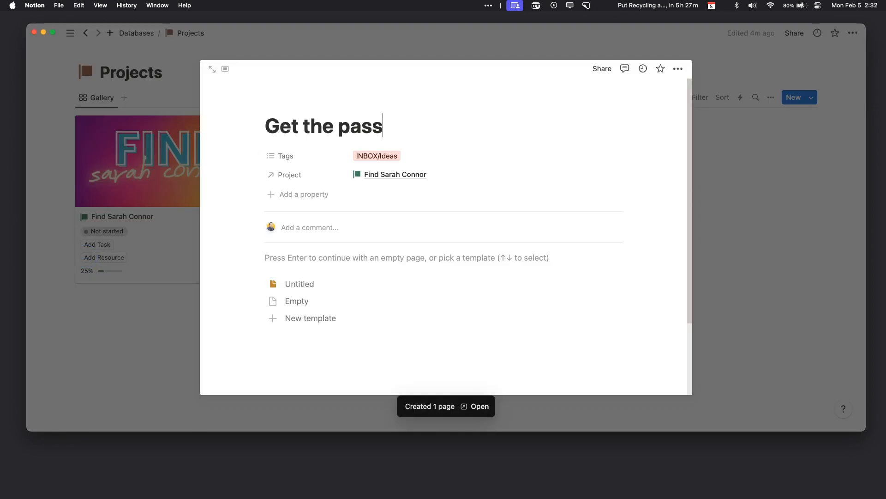
type("words for Cyberdyne")
left_click(117, 307)
Open the Find Sarah Connor project and move the "Get guns" and "Find motorcycle" tasks to Done.
left_click(144, 242)
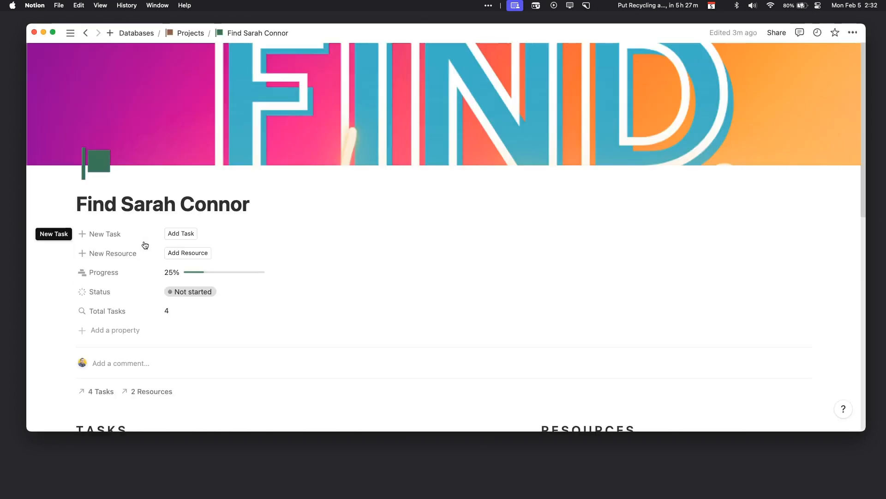
scroll(145, 246, "down", 6)
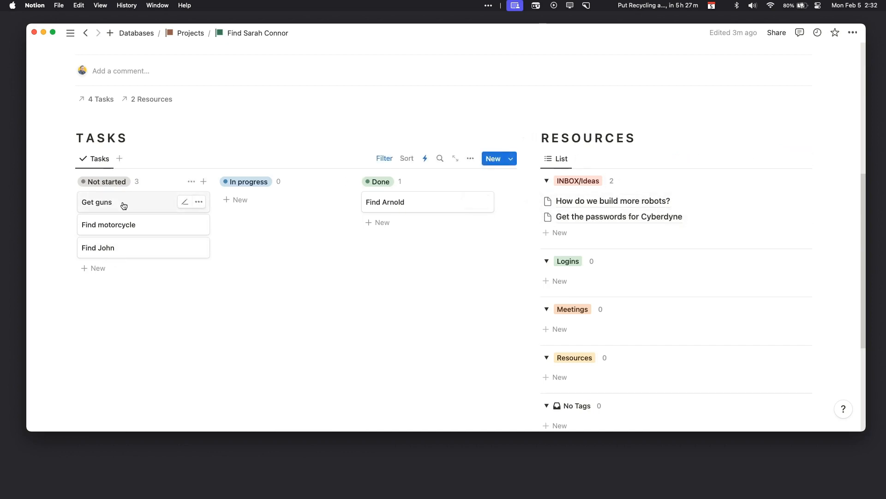
scroll(123, 203, "up", 5)
scroll(195, 198, "down", 3)
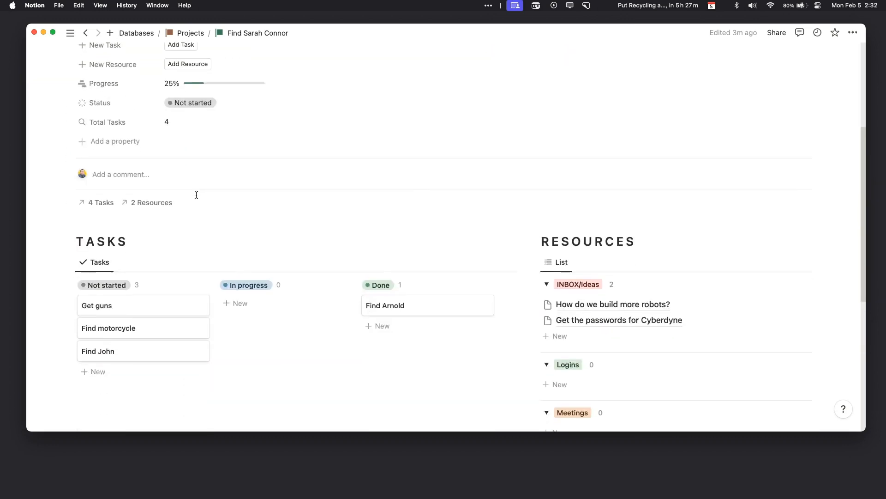
left_click_drag(115, 307, 417, 293)
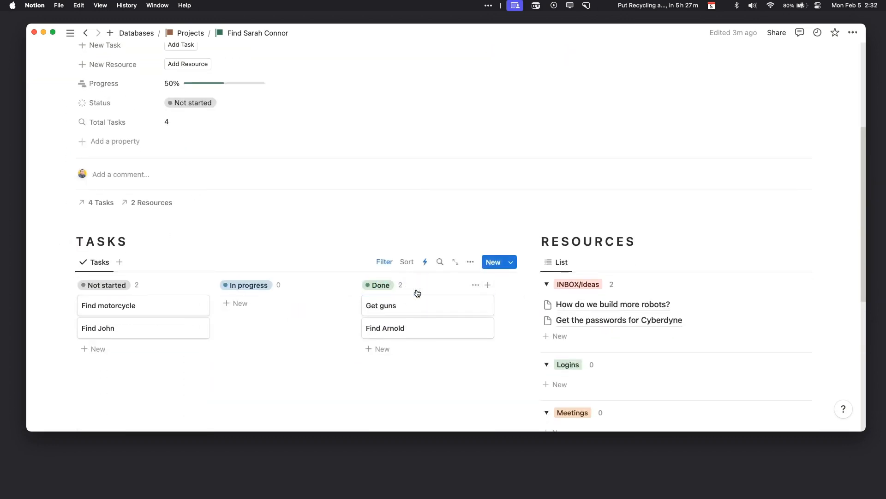
left_click_drag(141, 304, 430, 300)
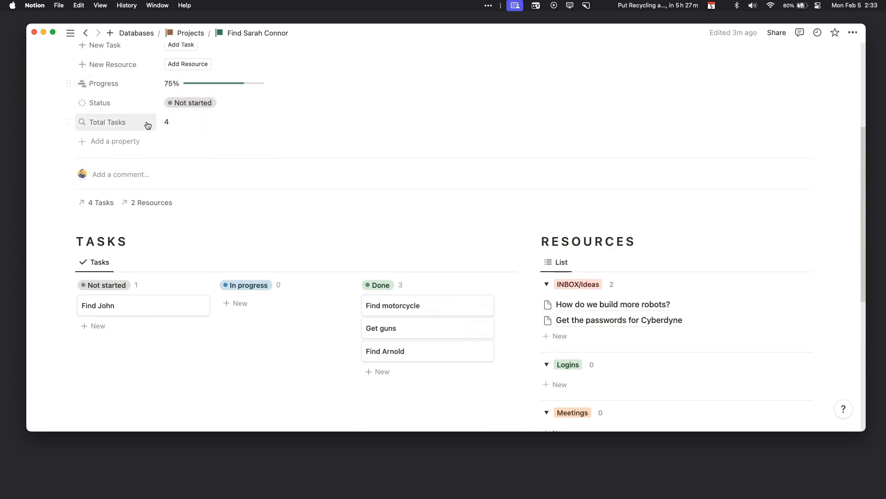
Check the project's progress on its gallery card and review the task board and resource list on its page.
scroll(183, 127, "up", 5)
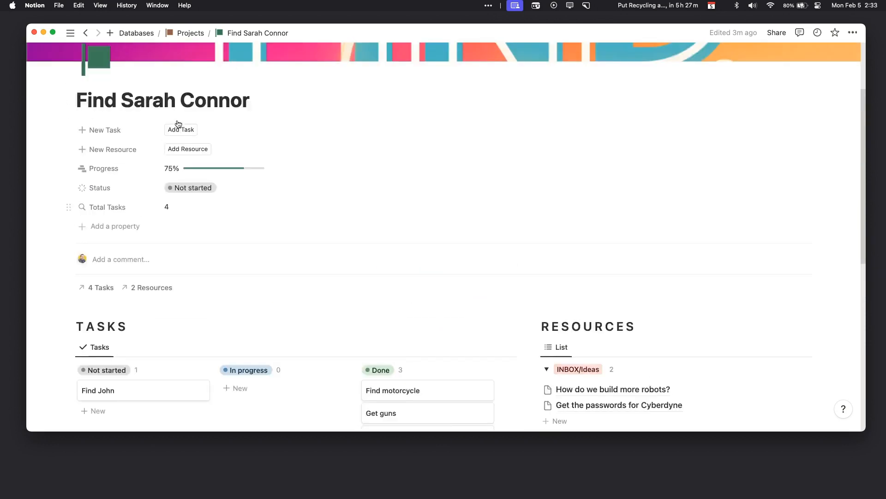
left_click(196, 32)
left_click(163, 165)
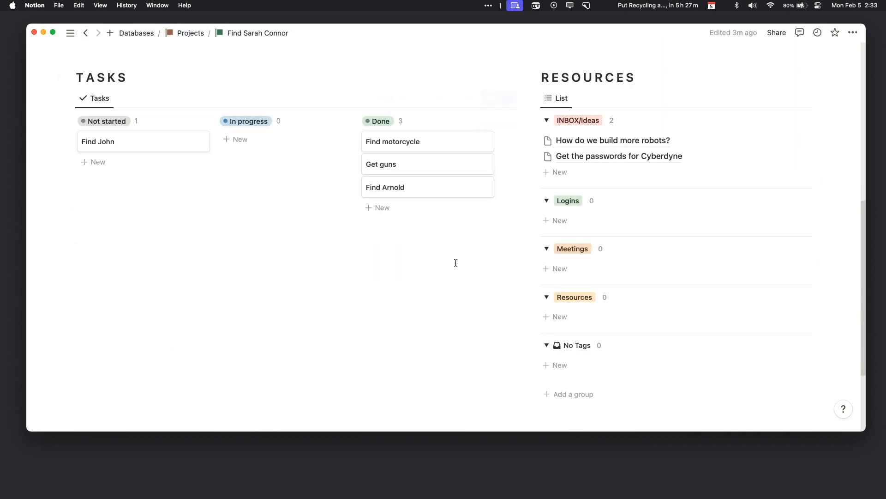
scroll(279, 220, "up", 3)
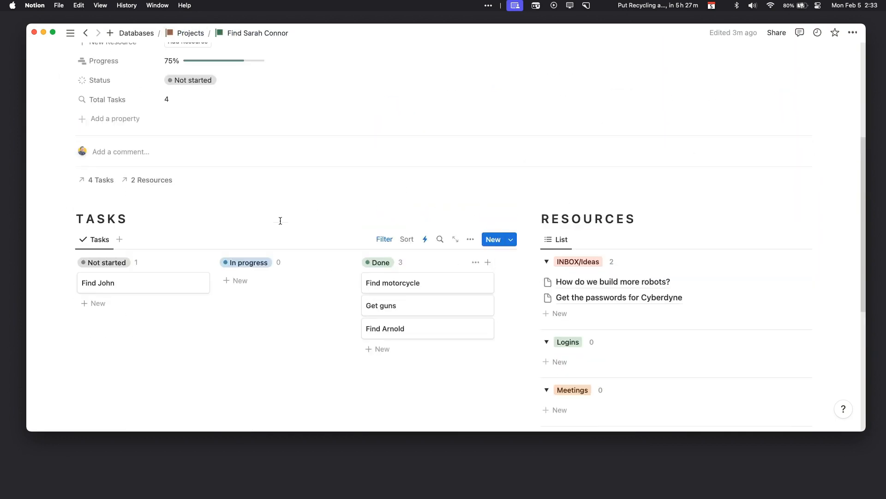
scroll(280, 220, "up", 2)
scroll(281, 219, "down", 1)
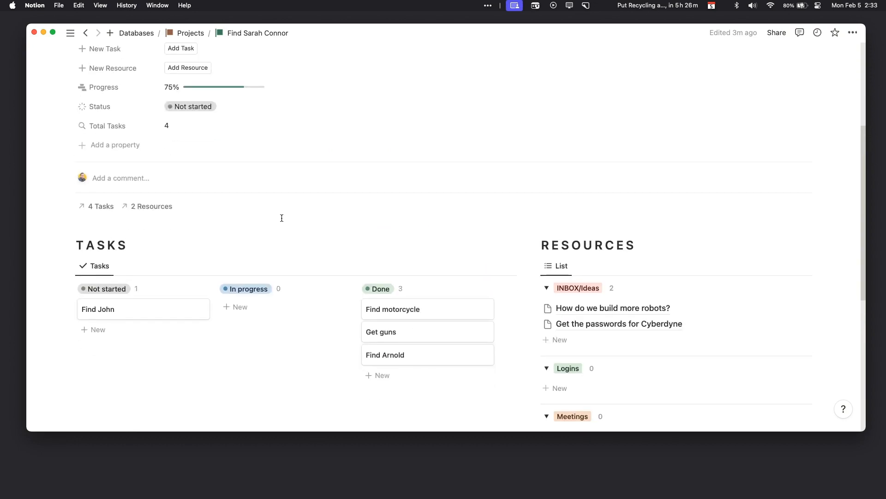
left_click(190, 33)
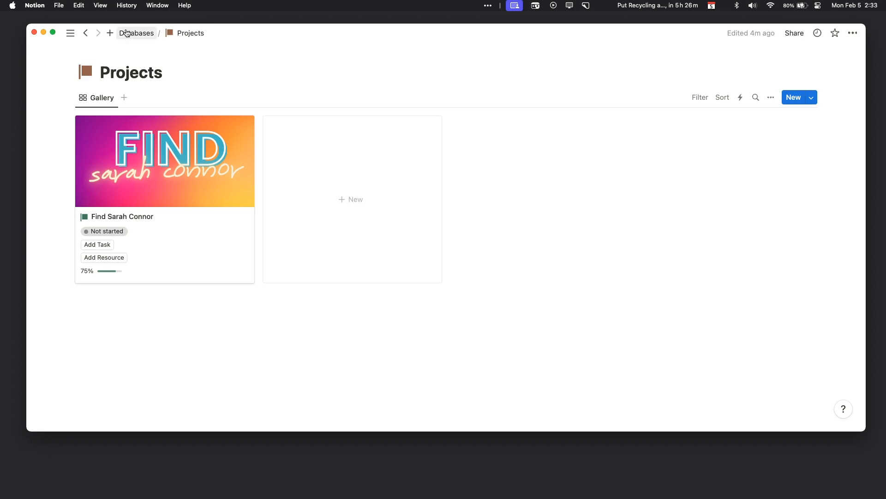
Create a new empty private page titled "Databases".
mouse_move(69, 36)
left_click(134, 34)
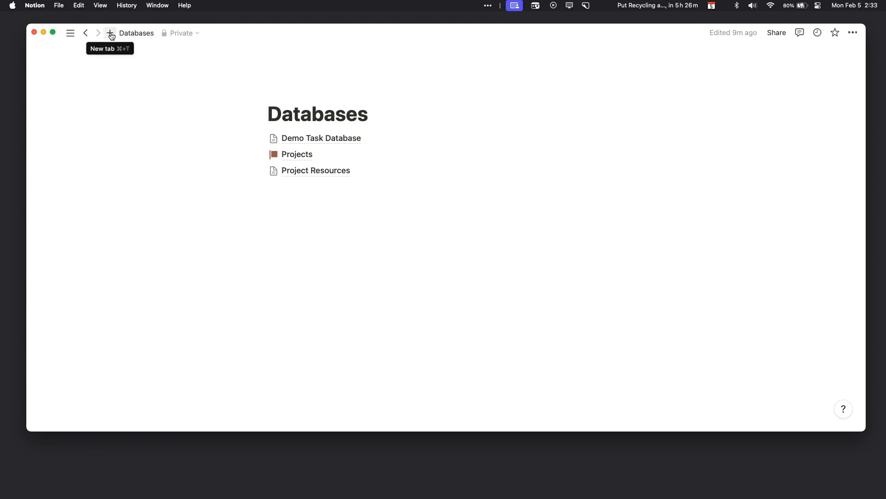
mouse_move(68, 36)
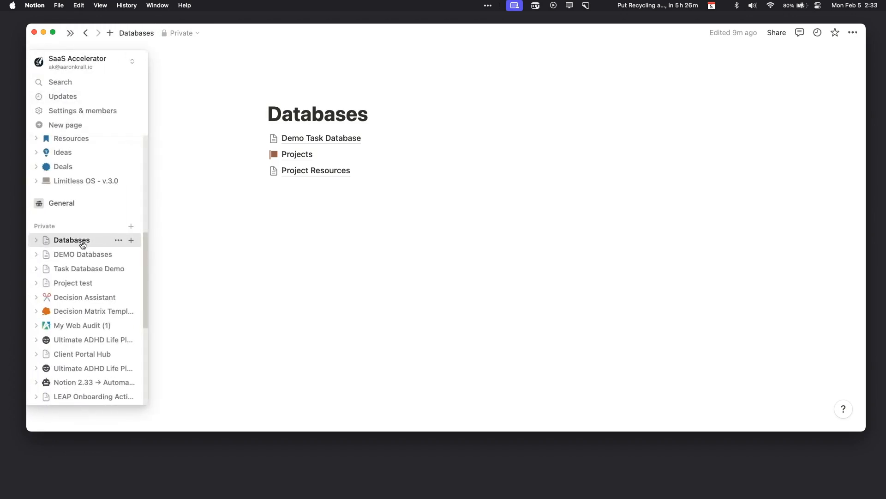
left_click(132, 227)
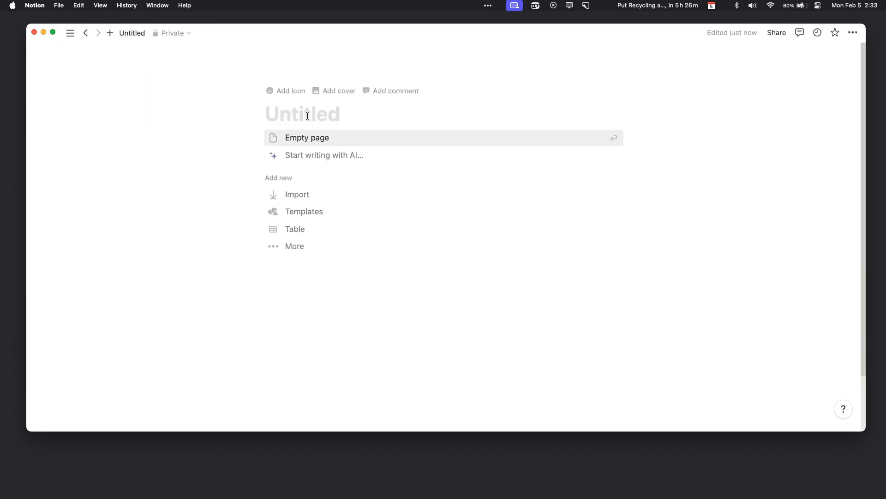
type("Databases")
key("Return")
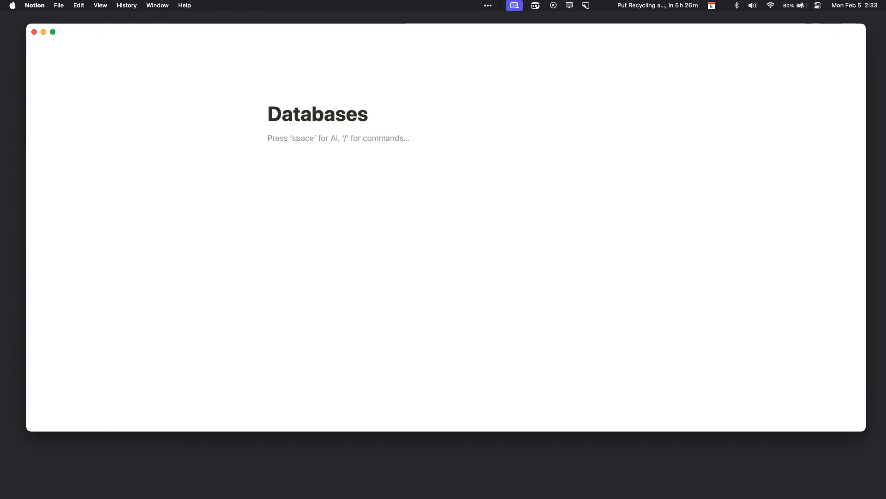
Insert a full-page database titled "TASK Database" in the Databases page and return to that page.
type("/dat")
left_click(367, 200)
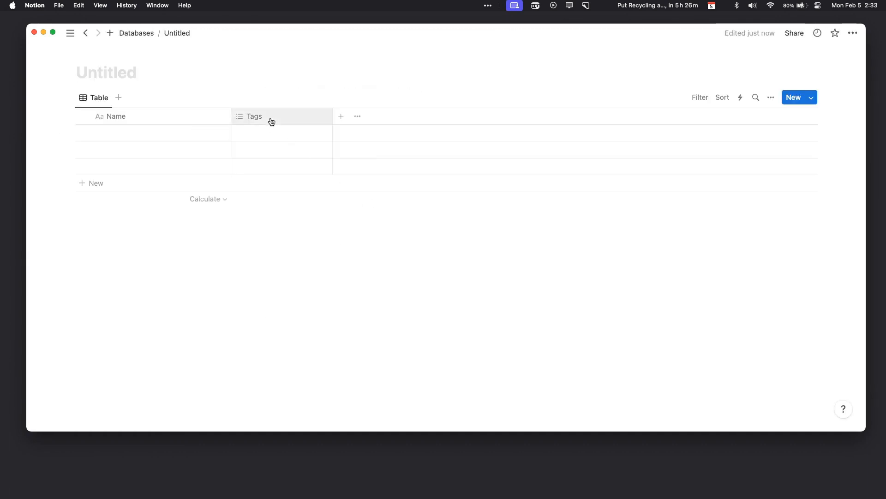
type("TASK Database")
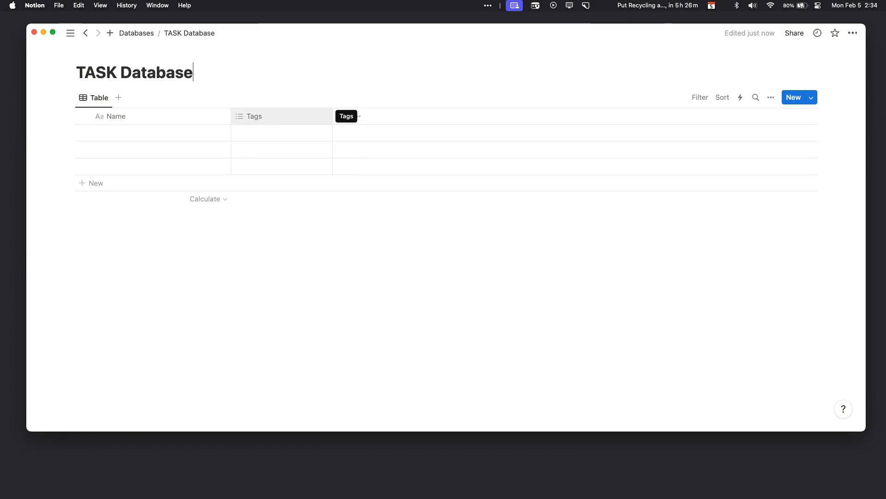
key("super+bracketleft")
Insert a second full-page database titled "Project DATABASE" below the task database and return to the Databases page.
left_click(295, 154)
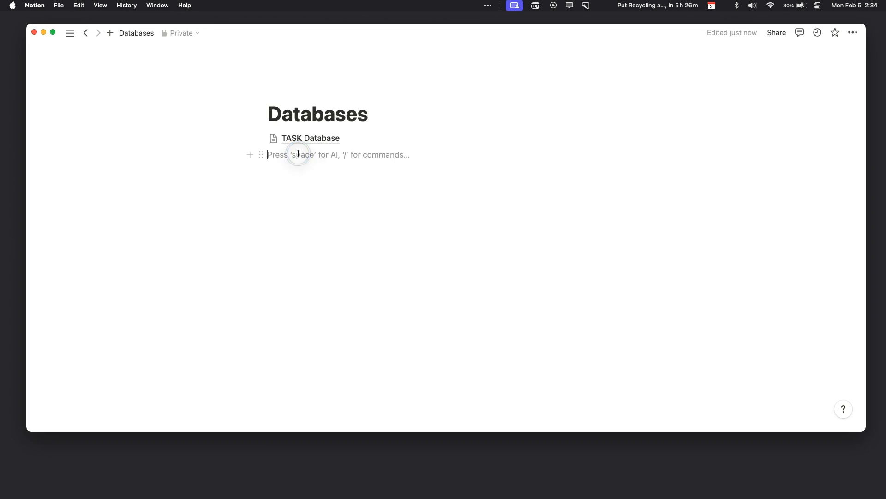
type("/")
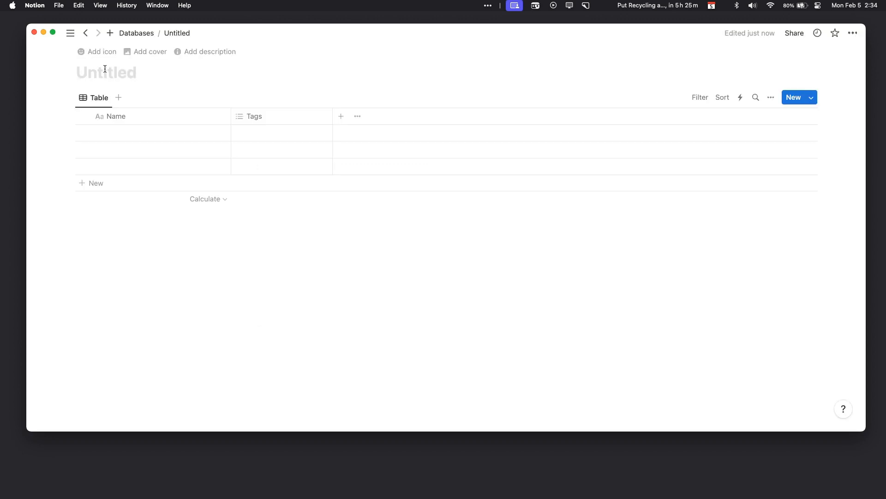
type("Project DATABASE")
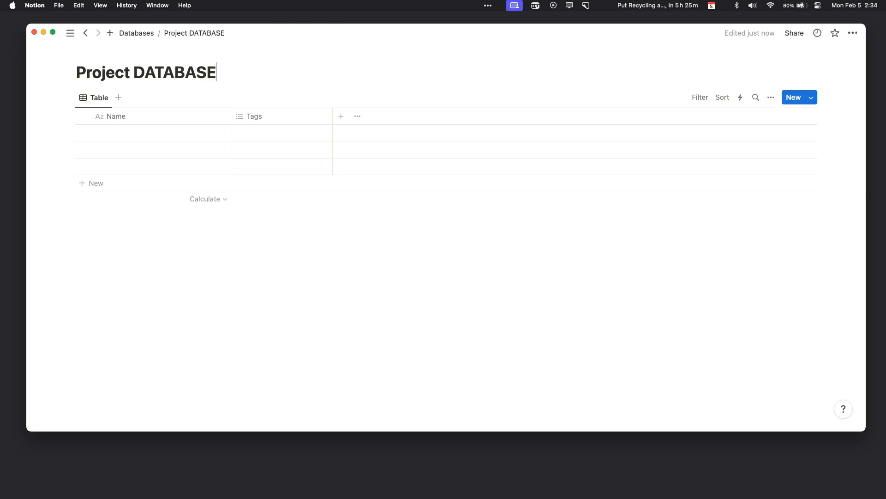
left_click(144, 35)
Insert a third full-page database titled "3 - Resource Database" and return to the Databases page.
left_click(301, 175)
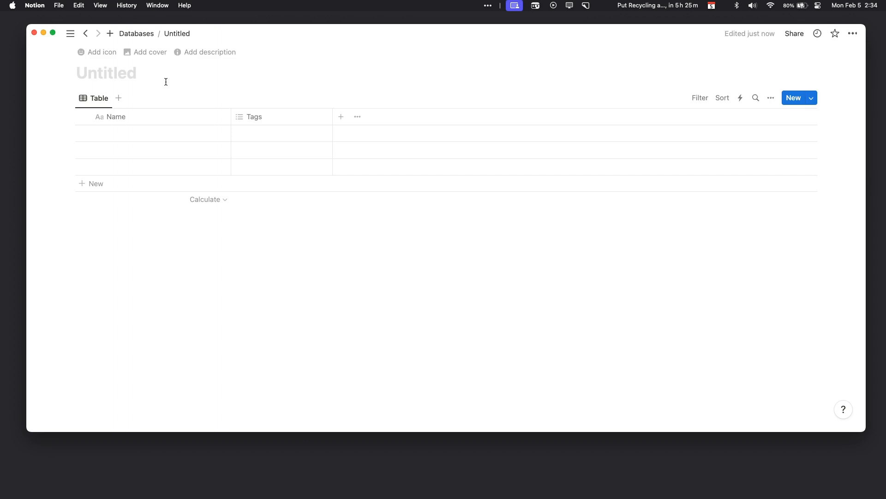
type("3 - Resource Database")
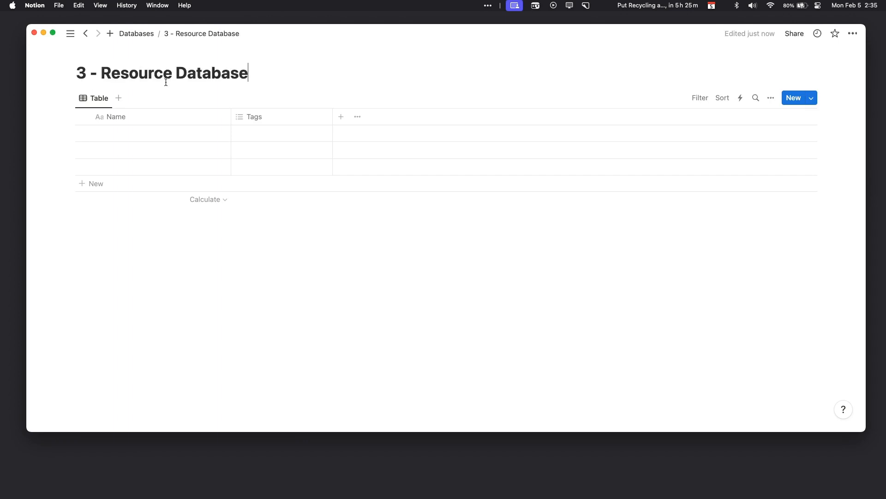
left_click(137, 34)
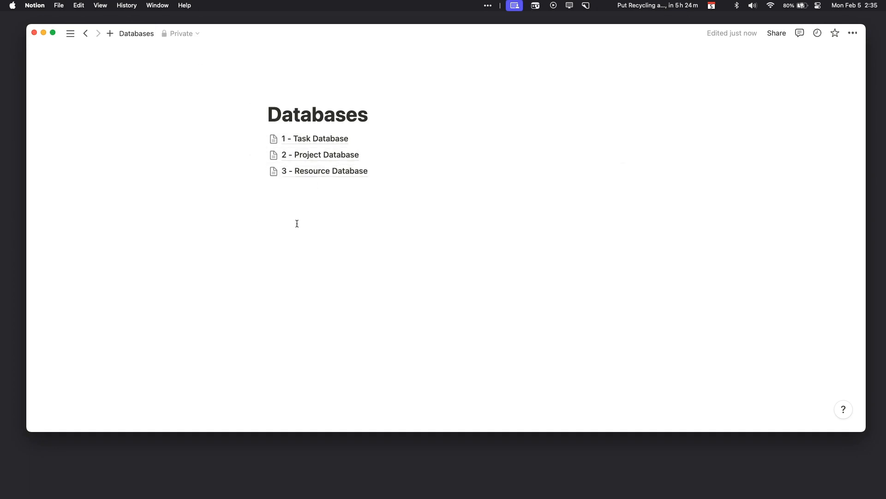
Open the first row of 1 - Task Database and delete the Tags property.
mouse_move(310, 140)
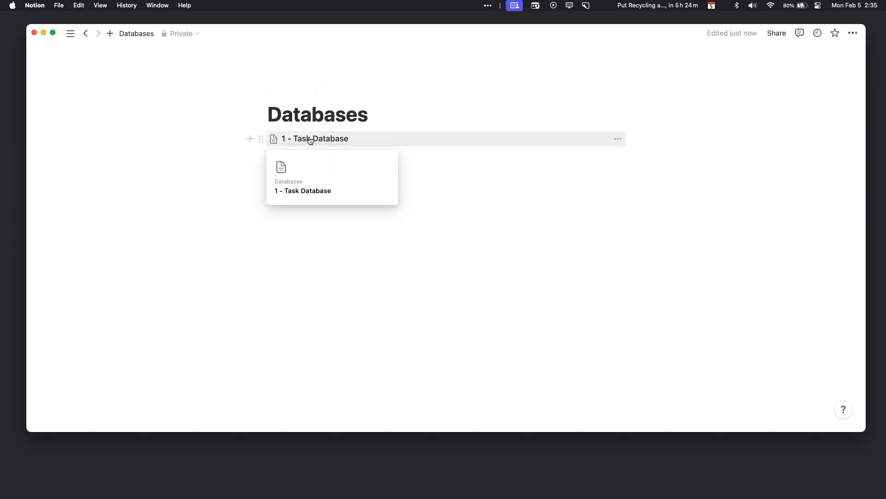
left_click(310, 140)
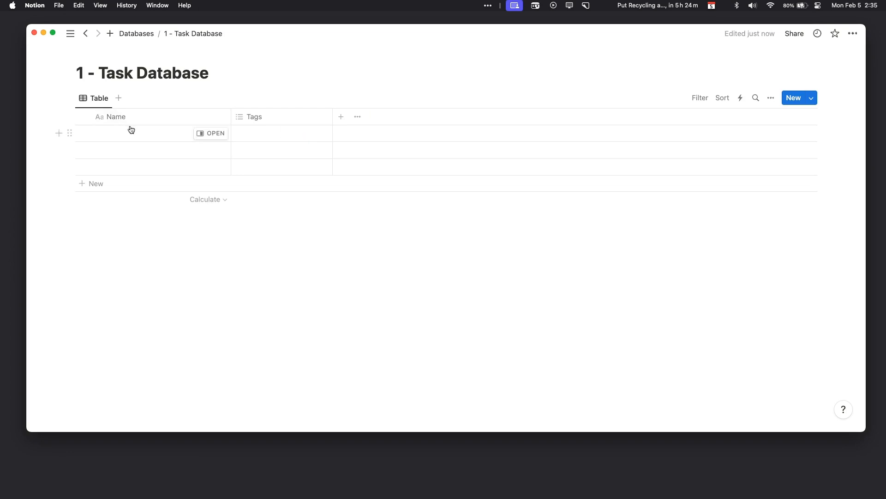
left_click(205, 134)
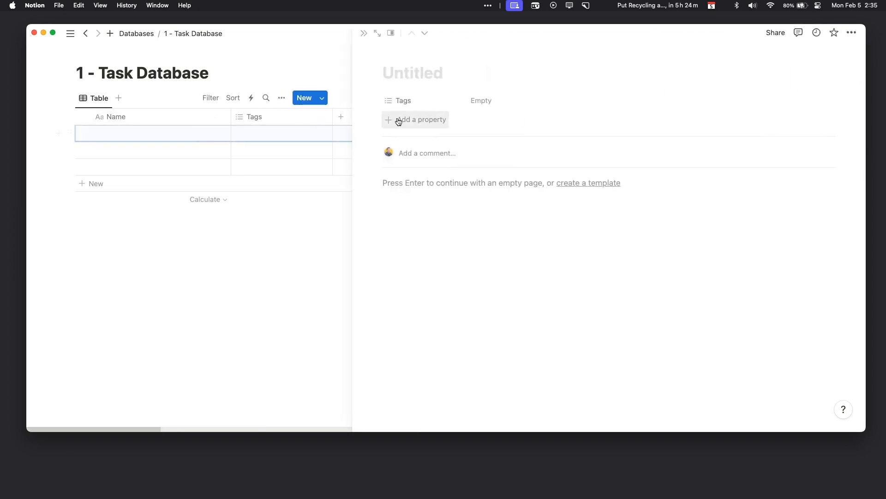
left_click(403, 101)
left_click(406, 183)
left_click(390, 231)
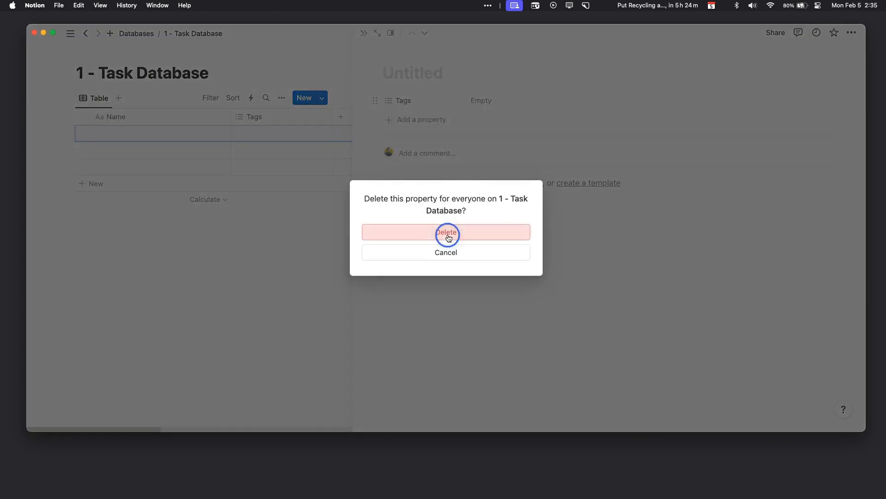
Add a relation property to 1 - Task Database linking to 2 - Project Database, shown there as "Tasks".
left_click(403, 105)
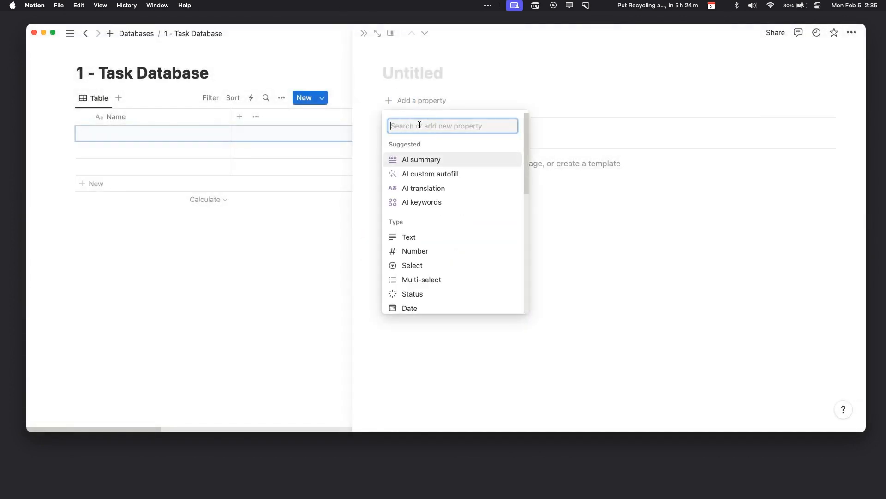
type("rel")
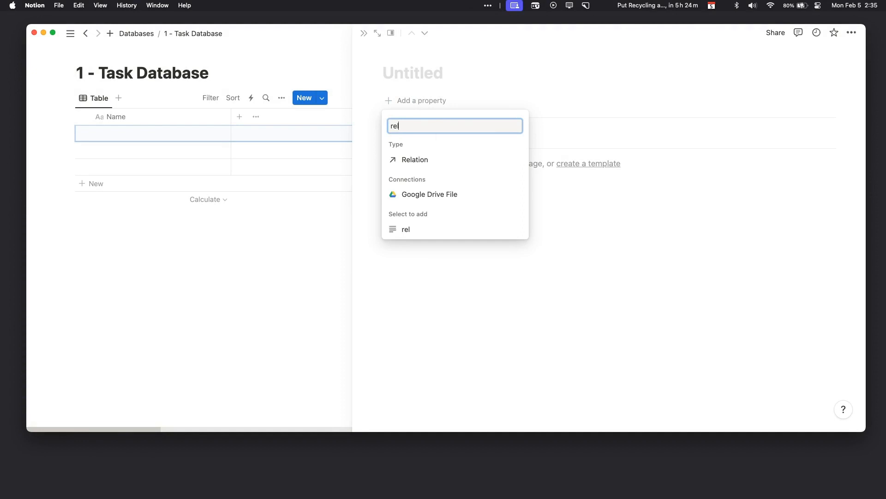
key("Return")
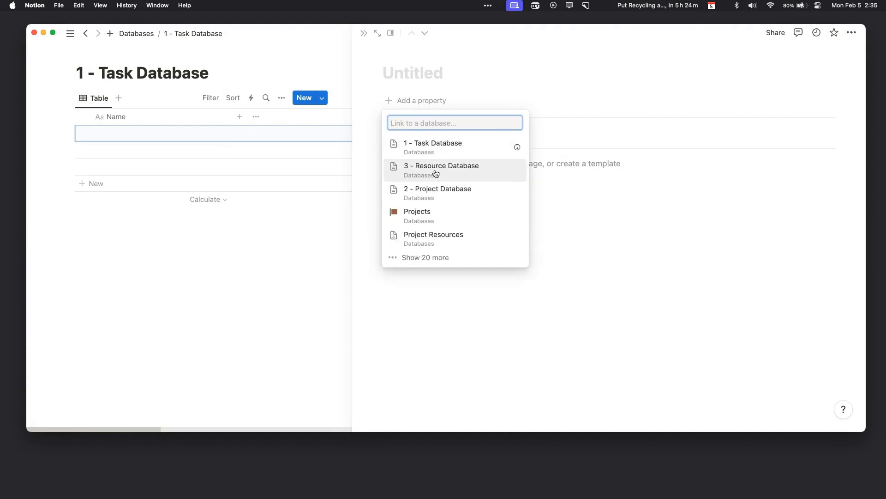
left_click(438, 191)
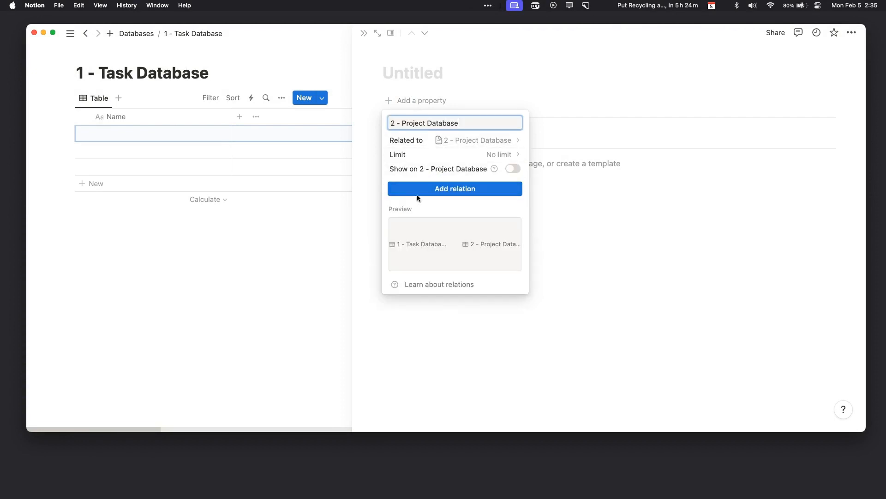
left_click(511, 169)
left_click(415, 200)
type("Tra")
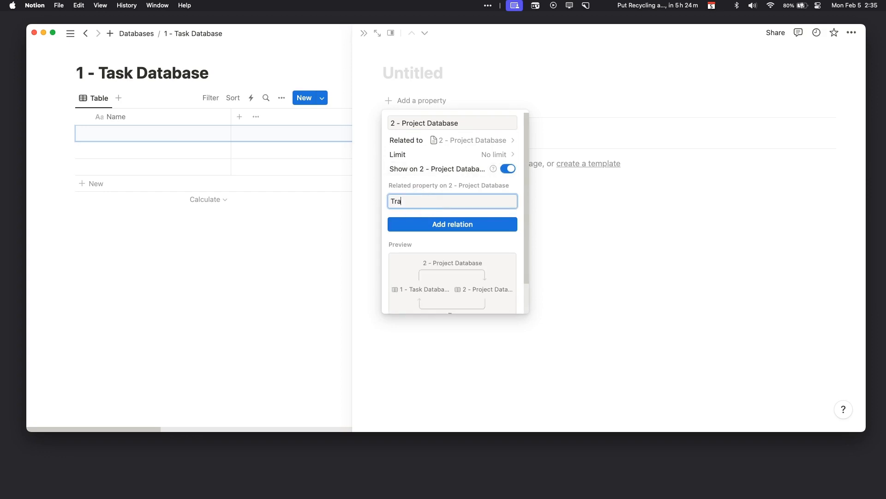
left_click(433, 225)
Name the new relation property "Project" and check its related property name in the property settings.
type("Prpjec")
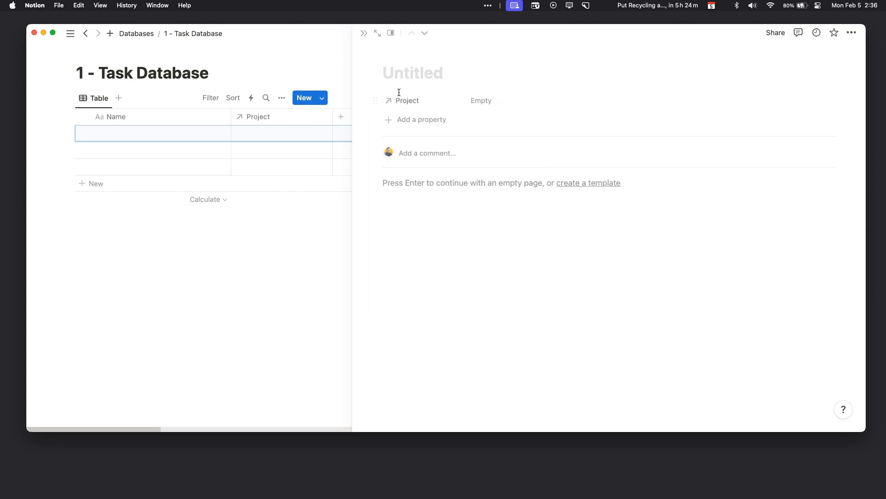
left_click(403, 100)
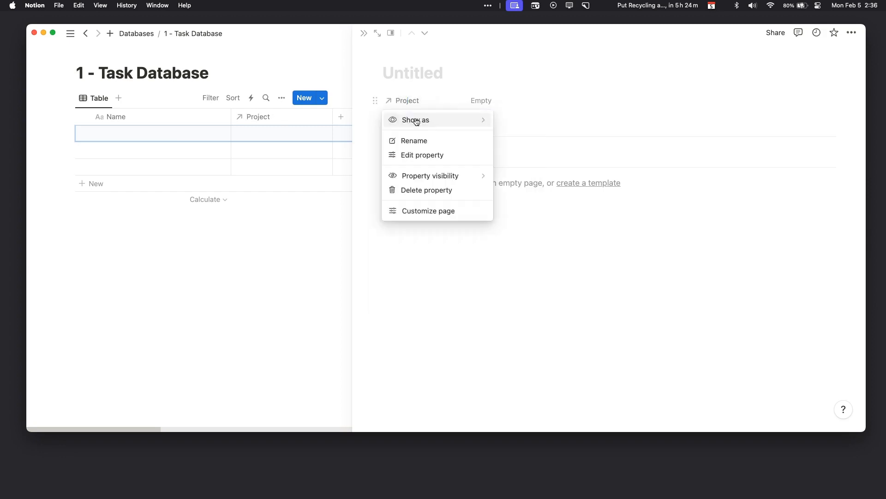
left_click(414, 152)
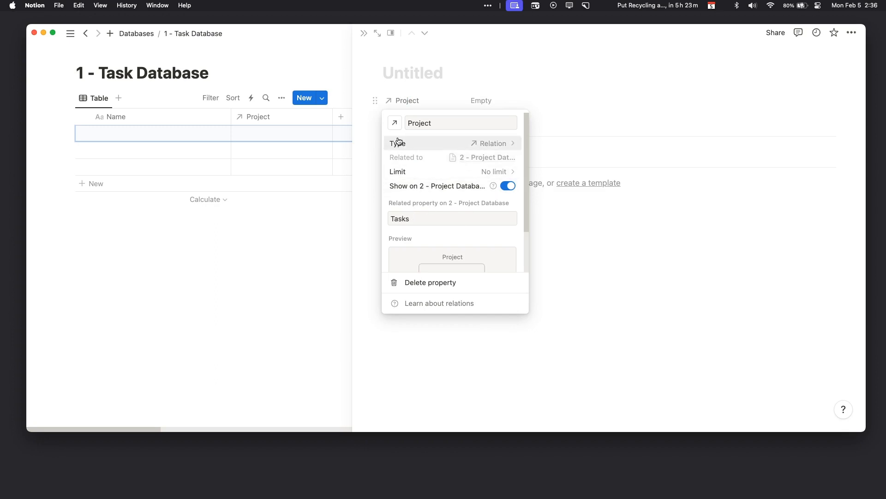
left_click_drag(417, 218, 376, 219)
left_click(371, 219)
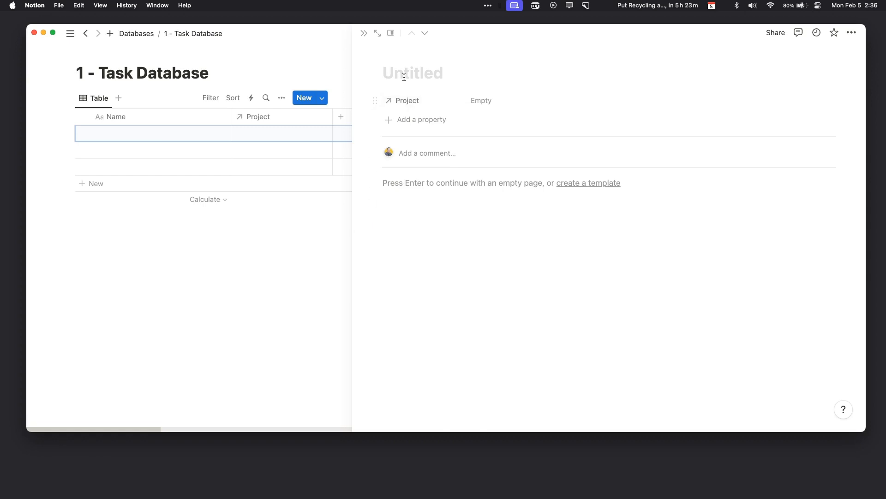
Add a Status property to 1 - Task Database with its default options.
left_click(437, 120)
type("stat")
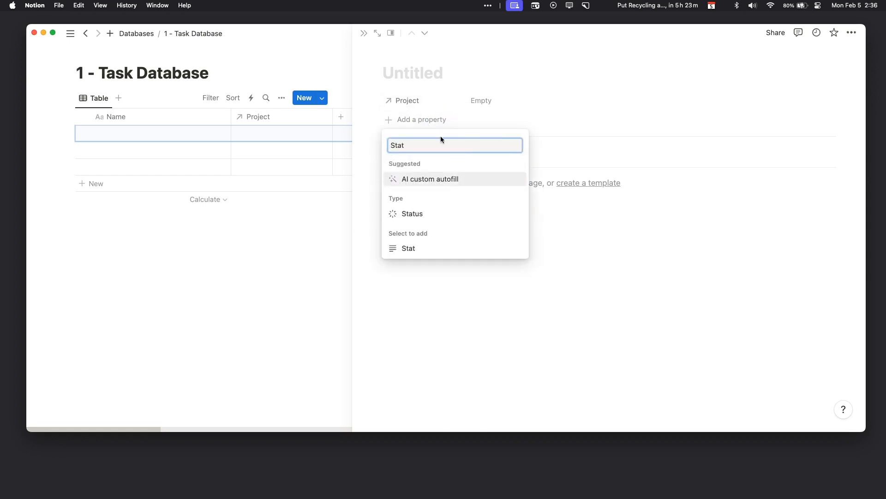
left_click(436, 212)
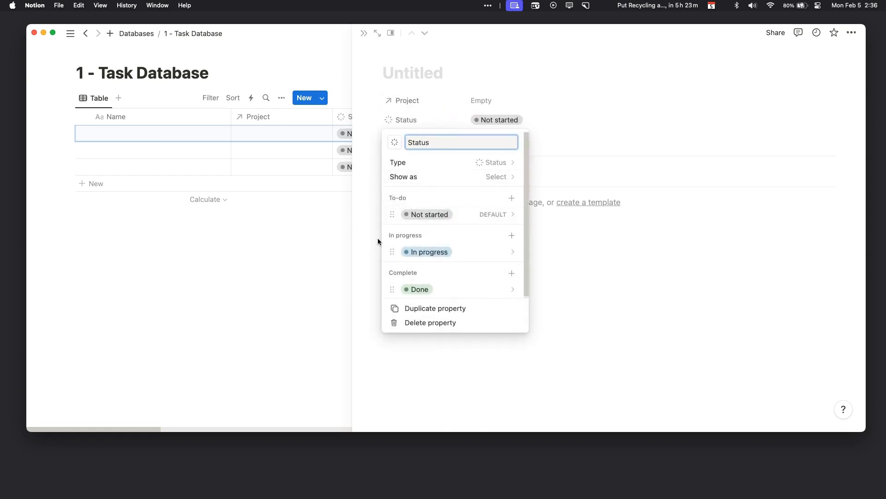
left_click(369, 197)
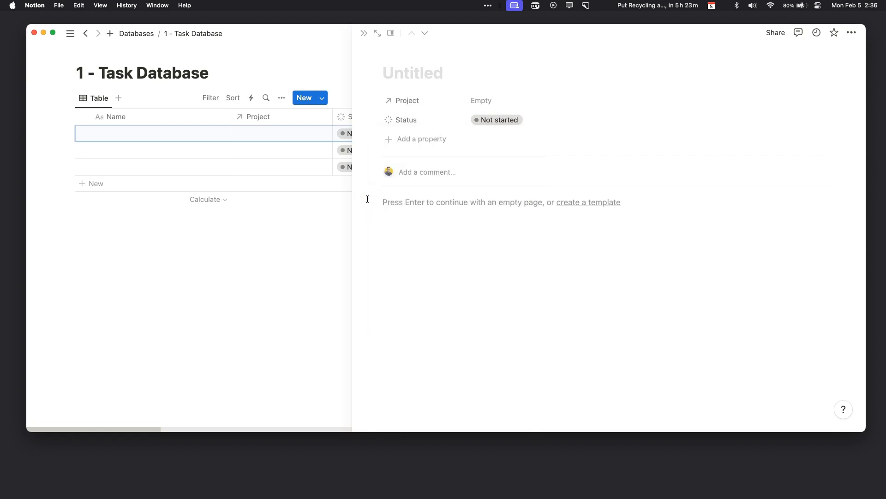
Add a checkbox property named "Done" to 1 - Task Database and close the task row.
left_click(410, 139)
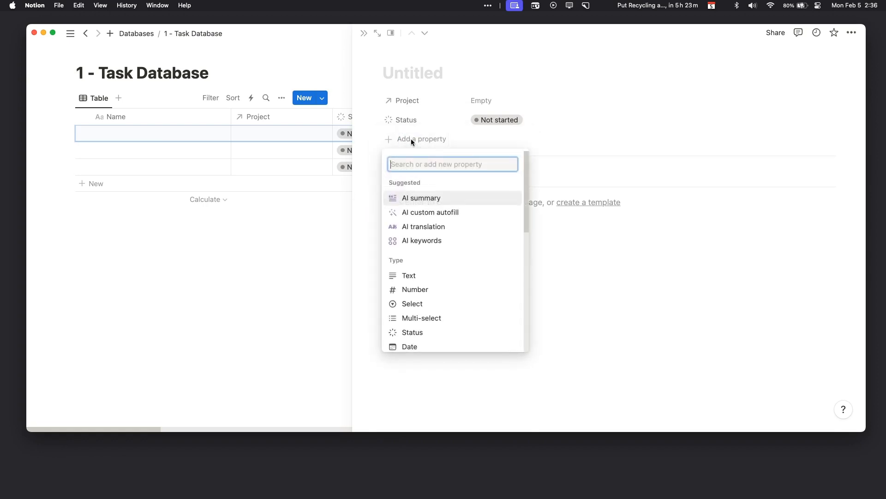
type("check")
key("Return")
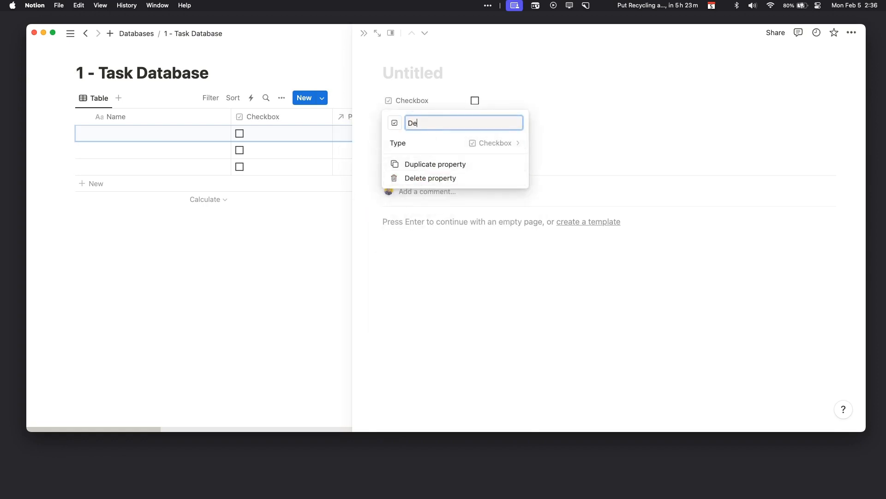
left_click(588, 125)
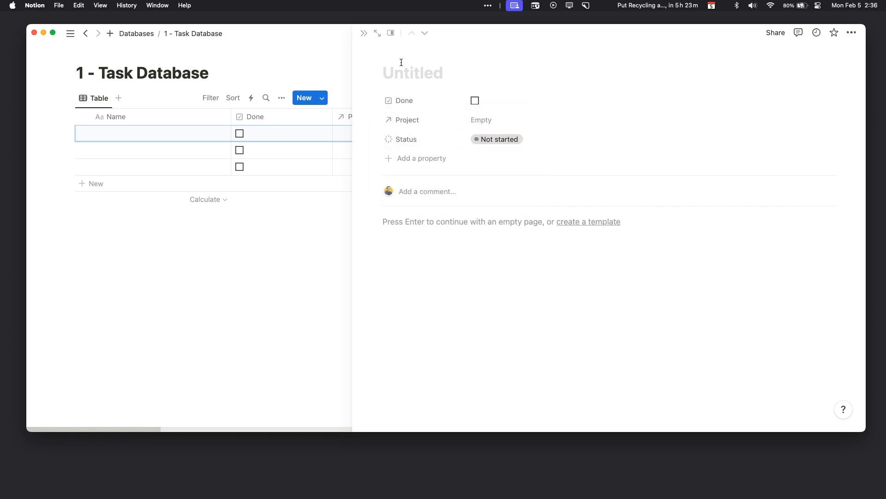
left_click(322, 272)
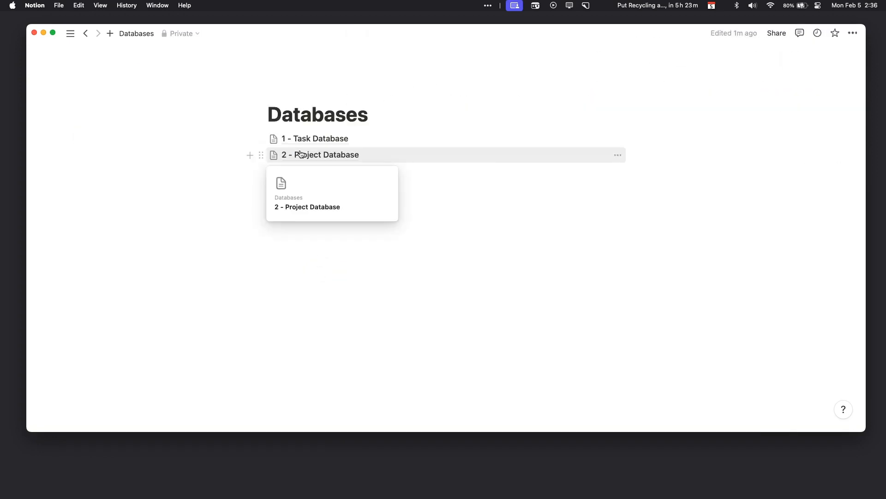
Open the first row of 2 - Project Database and delete the Tags property.
left_click(301, 154)
left_click(214, 134)
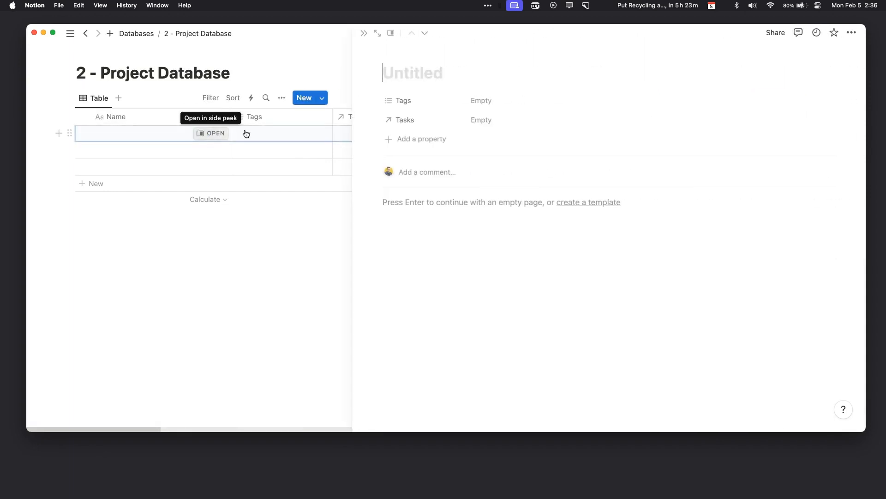
left_click(394, 101)
left_click(419, 182)
left_click(453, 232)
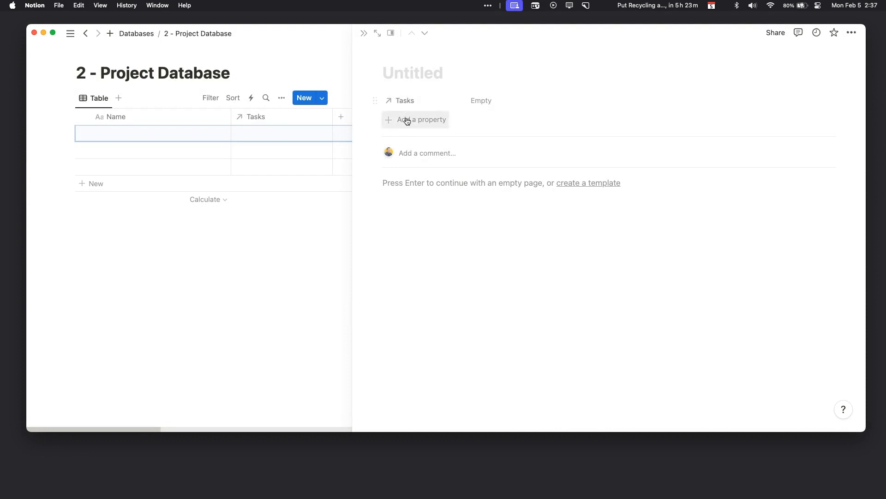
left_click(408, 70)
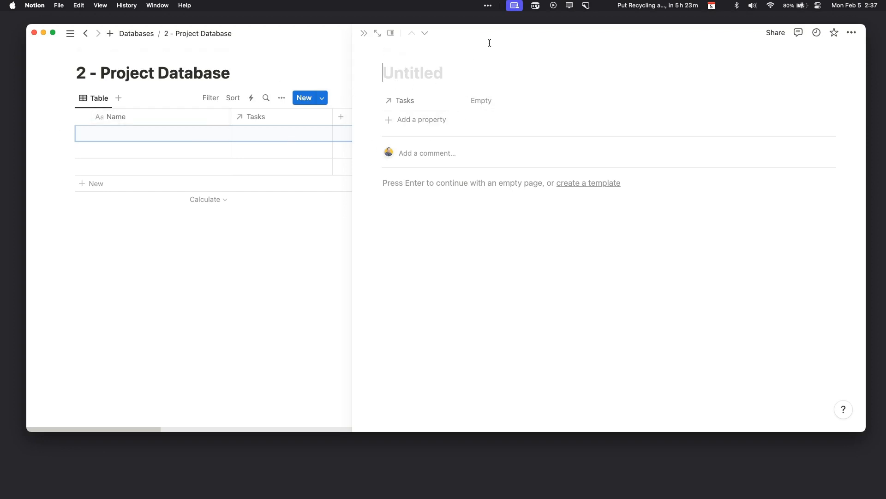
left_click_drag(492, 35, 492, 42)
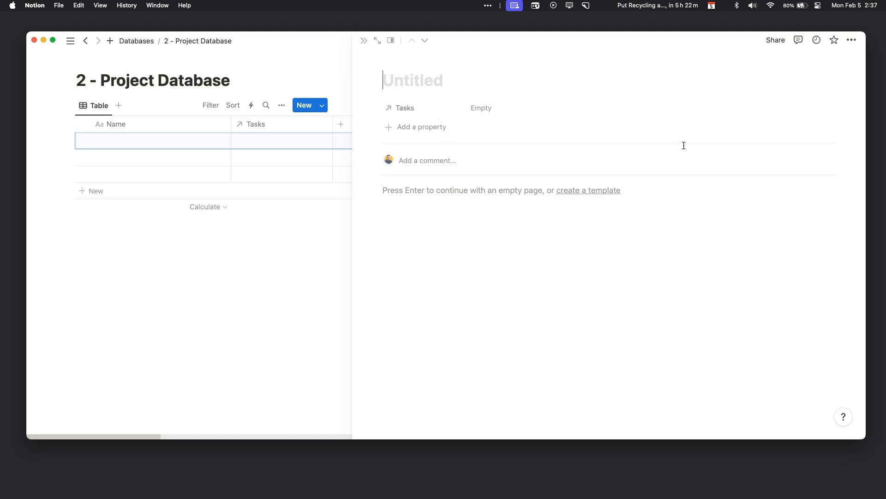
Add a Status property to 2 - Project Database.
left_click(440, 131)
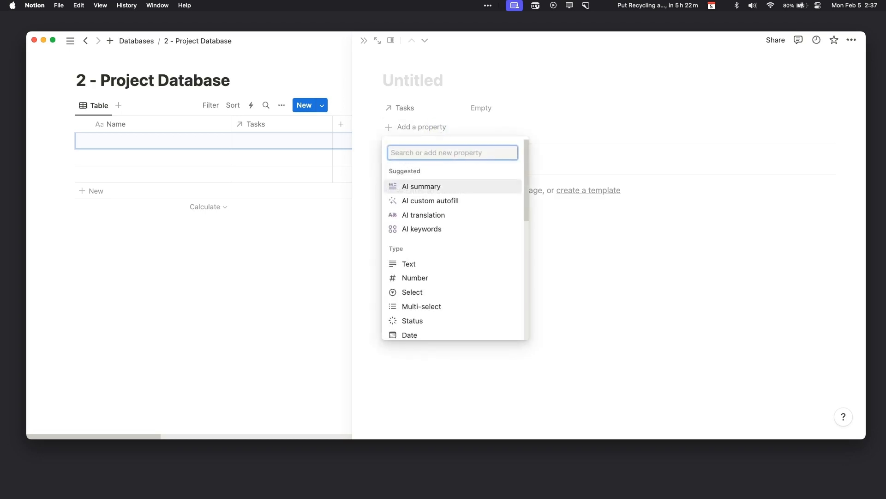
type("Status")
left_click(437, 184)
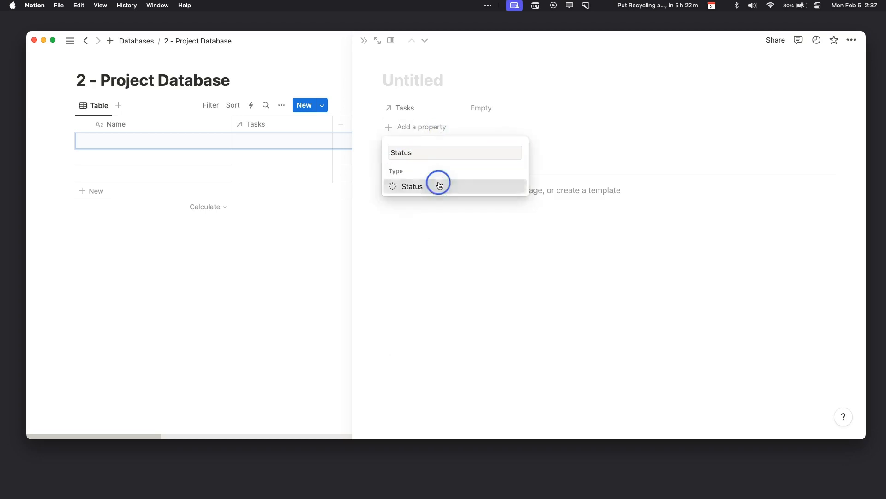
left_click(375, 158)
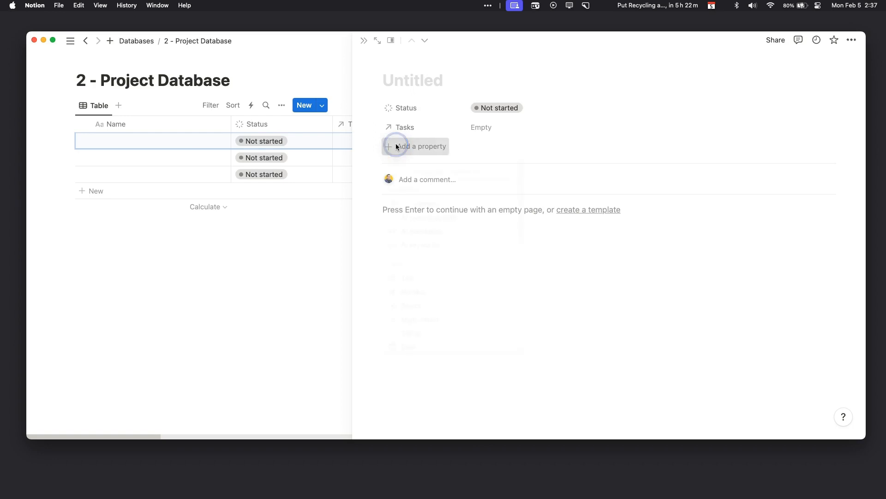
Add a checkbox property to 2 - Project Database and name it "Archive".
left_click(397, 146)
type("Check")
left_click(418, 206)
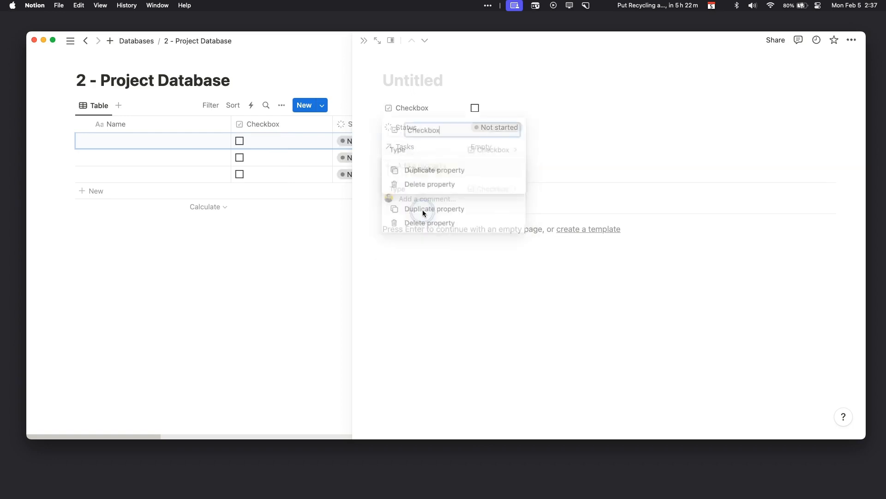
double_click(429, 131)
type("Archive")
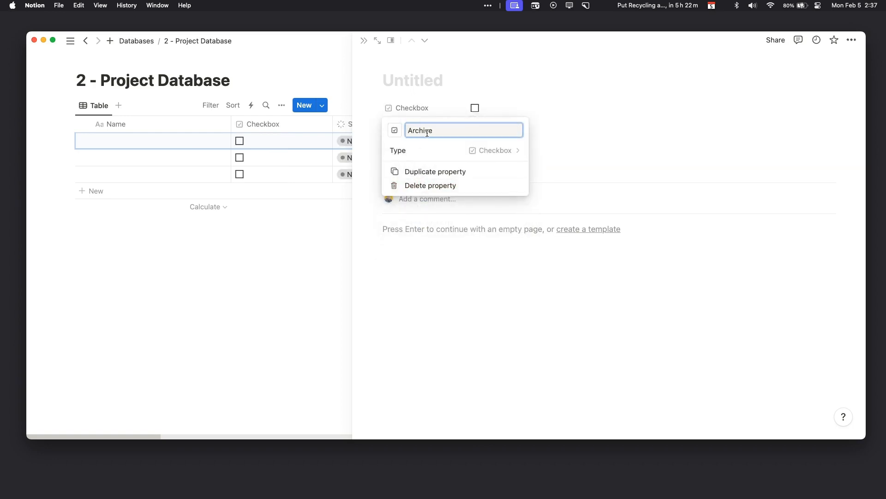
left_click(434, 271)
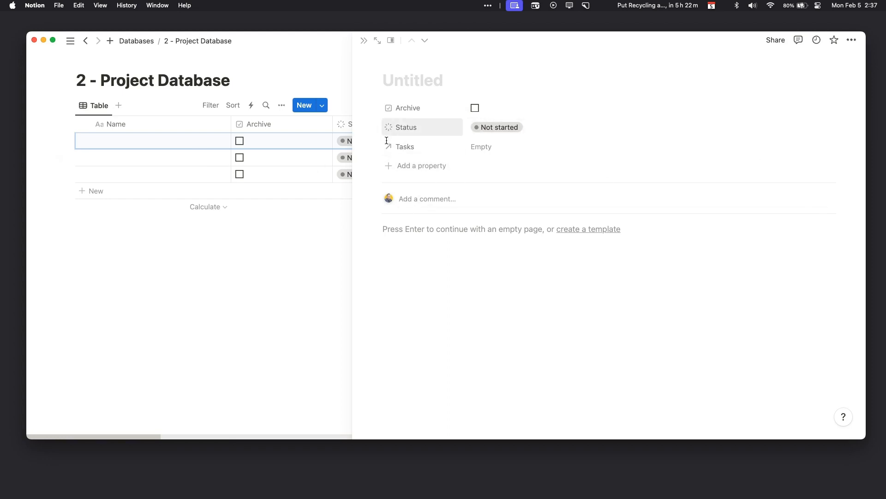
Narrow the Name column in 2 - Project Database and close the open project row.
left_click_drag(229, 123, 185, 122)
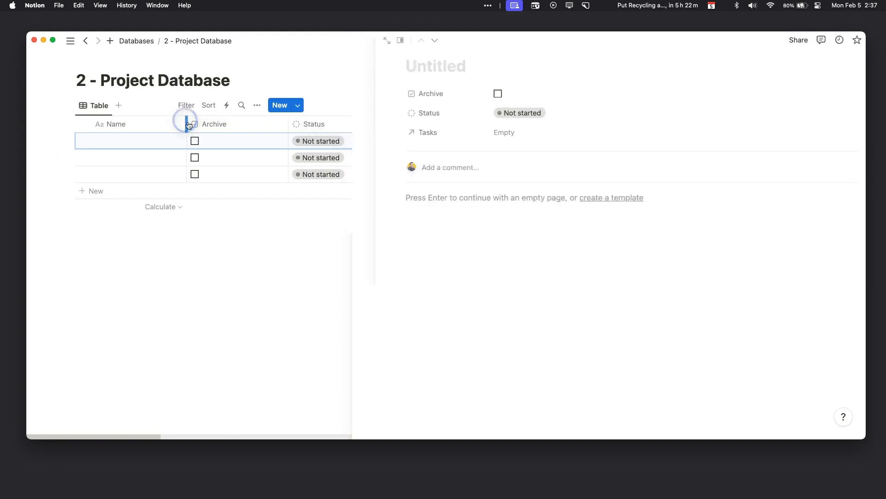
left_click(159, 142)
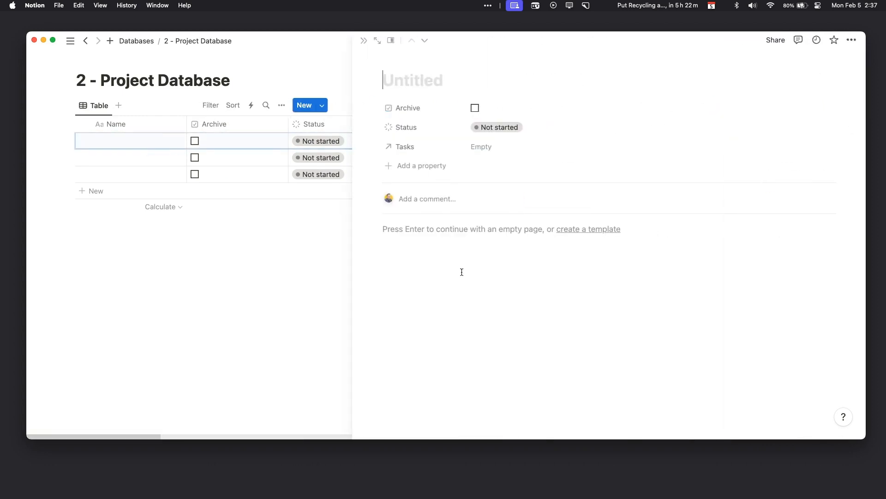
left_click(283, 252)
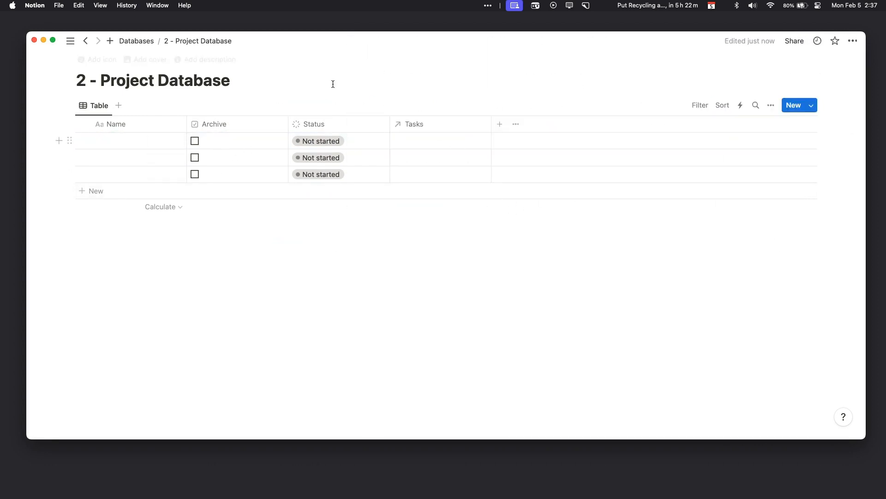
Open 3 - Resource Database and change its table view to the Board layout.
left_click(220, 43)
left_click(322, 179)
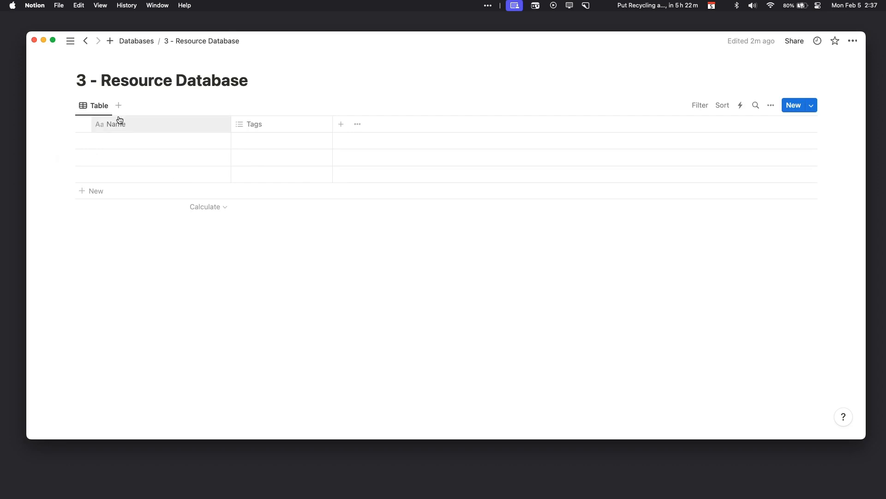
left_click(756, 107)
left_click(758, 168)
left_click(752, 166)
Add three groups to the resource board named "Inbox/Ideas", "Meetings" and "Resources".
left_click(226, 128)
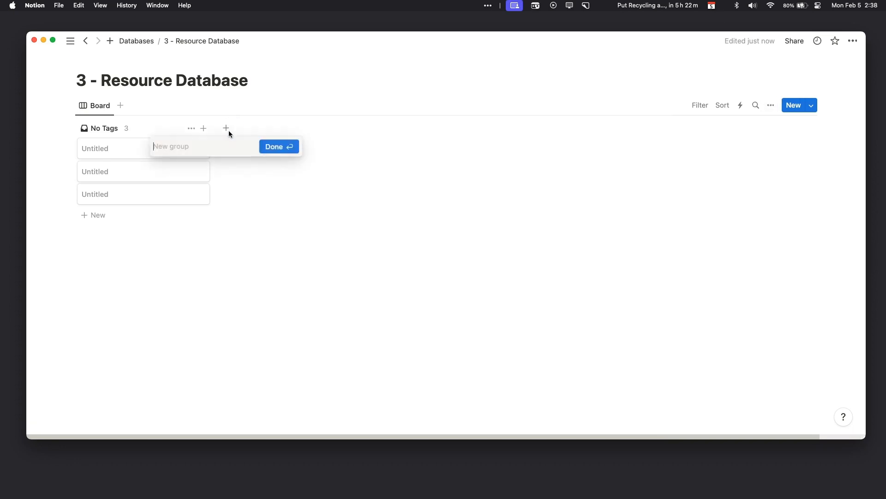
type("Inbox/Ideas")
key("Return")
left_click(362, 128)
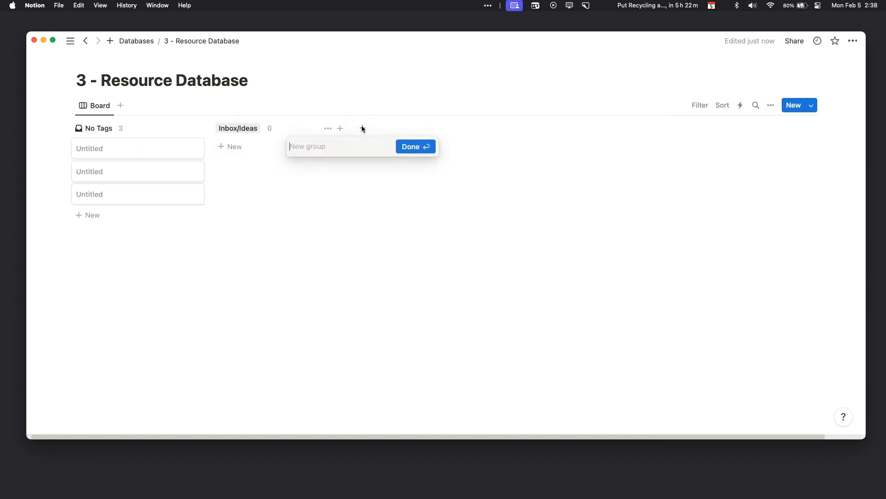
type("Meetings")
key("Return")
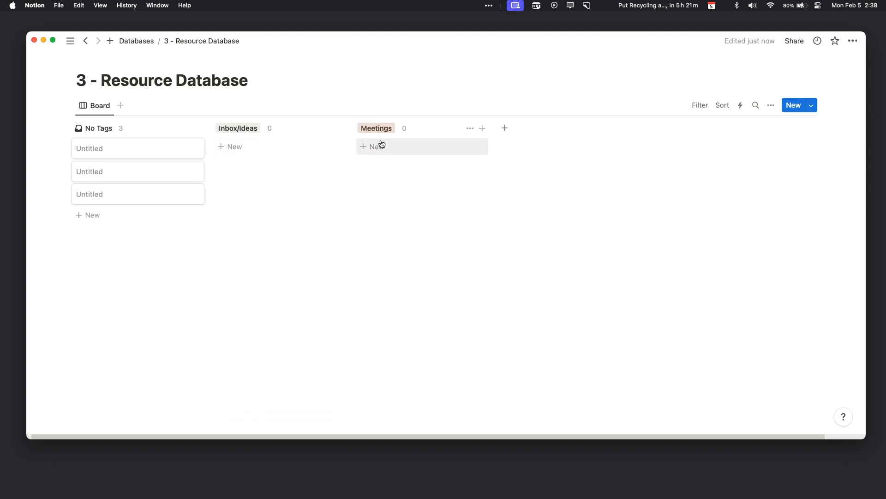
left_click(505, 130)
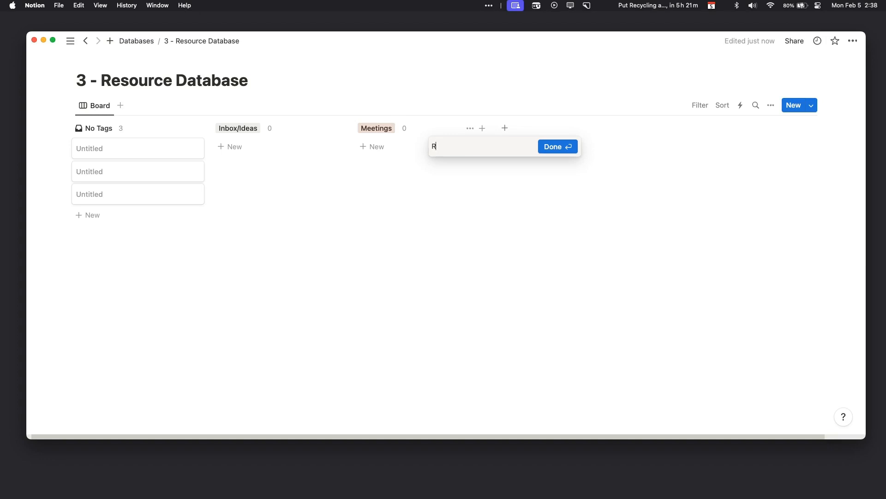
left_click(548, 150)
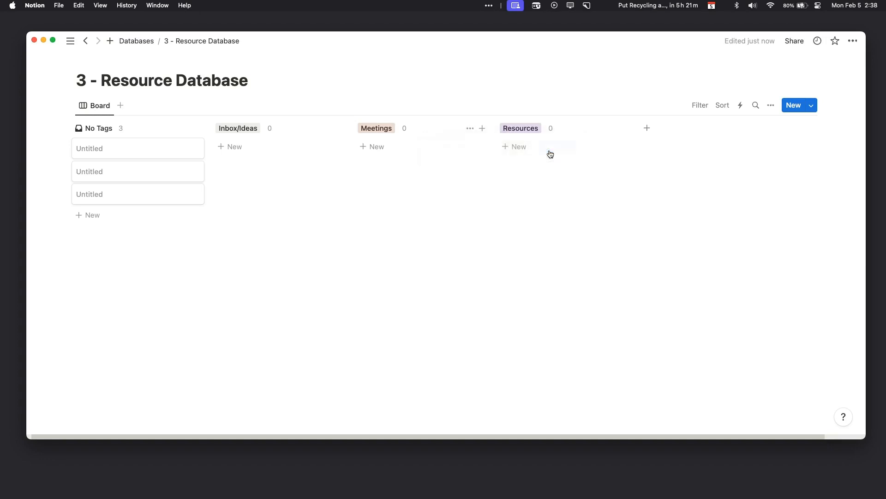
Add a group named "Logins" to the resource board.
left_click(648, 128)
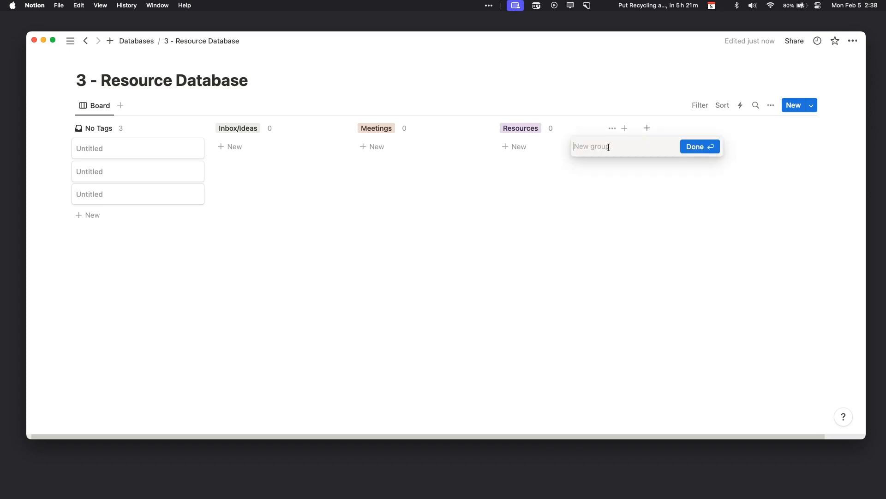
type("Logins")
key("Return")
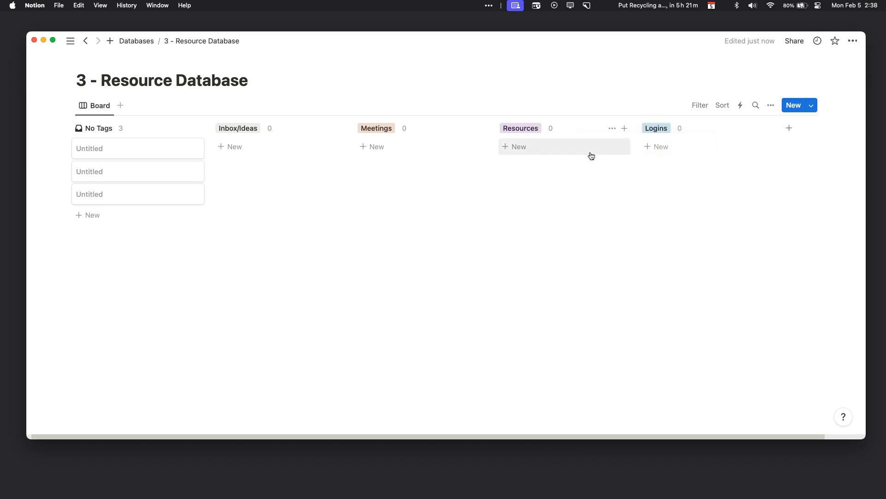
Move the untagged cards into the Inbox/Ideas group and move one of them on to Meetings.
left_click_drag(103, 146, 225, 135)
left_click_drag(173, 148, 222, 143)
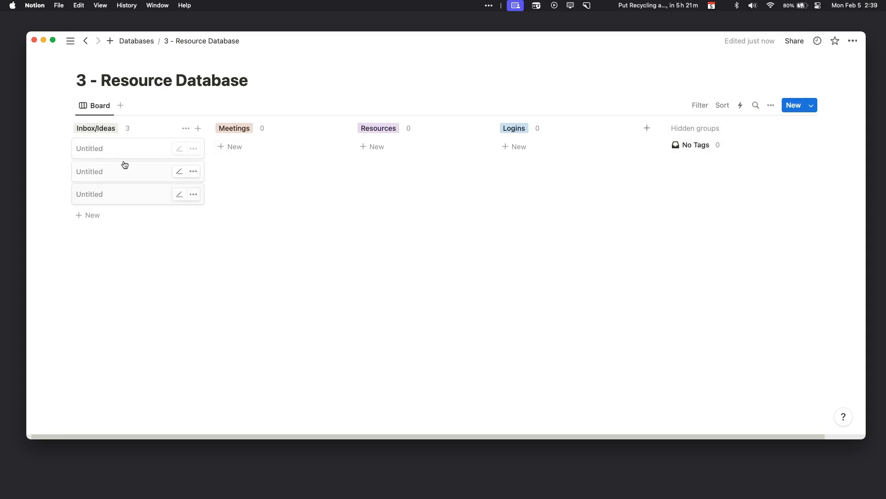
left_click_drag(123, 150, 249, 143)
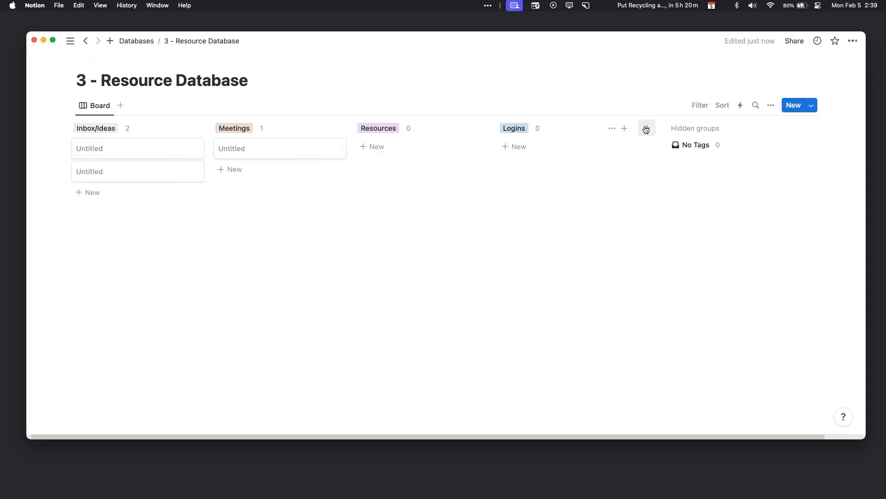
Add a group named "Brand Assets" to the resource board.
left_click_drag(450, 41, 445, 43)
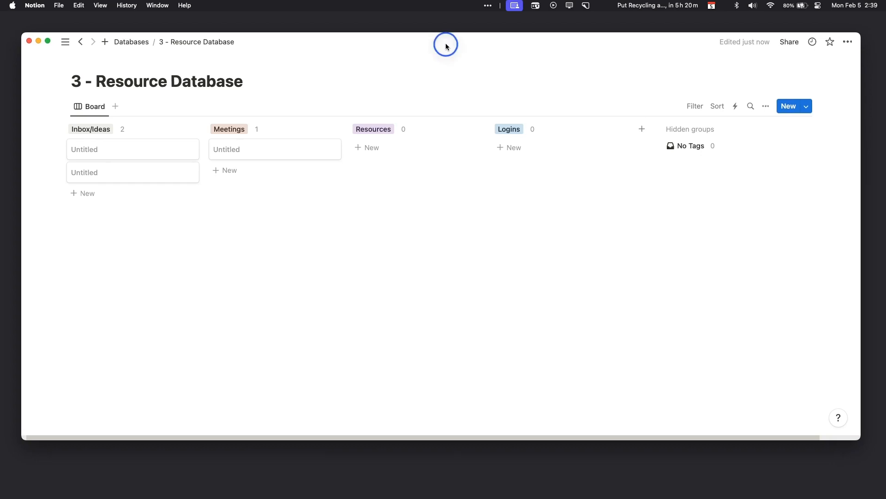
left_click(643, 131)
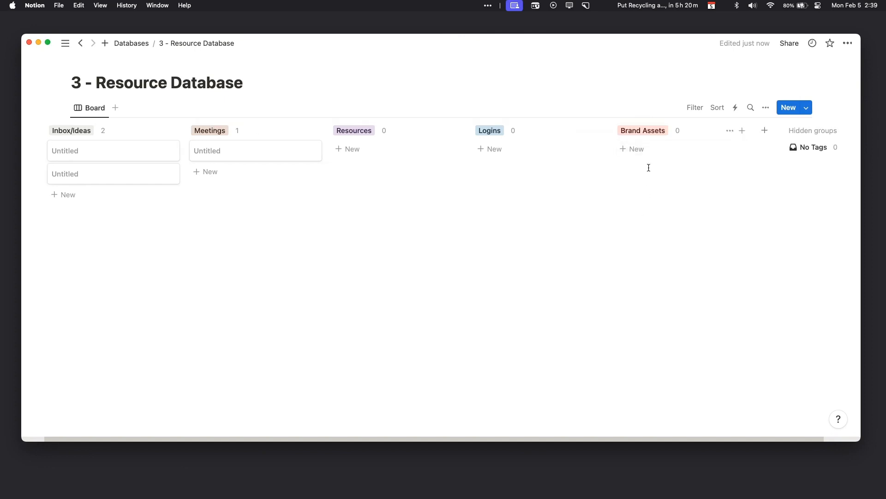
Add a card named "Brand Assets" to the Resources group, open its page and close it again.
left_click(353, 151)
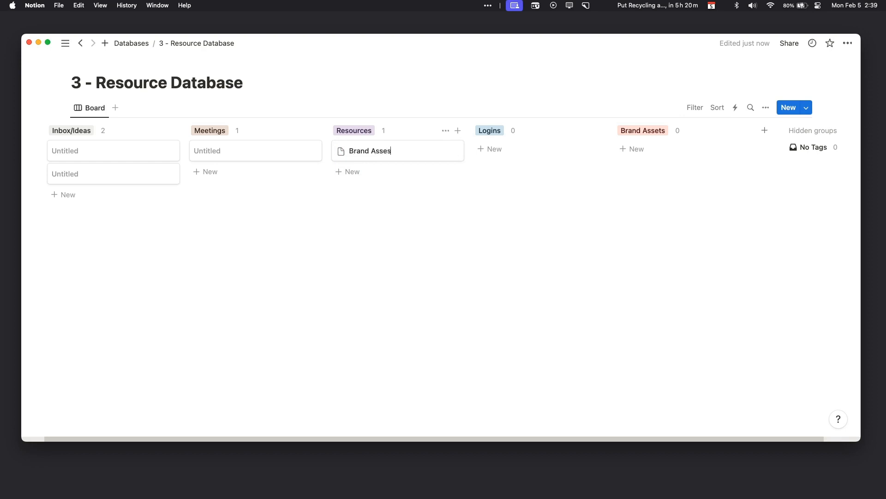
key("Return")
left_click(408, 157)
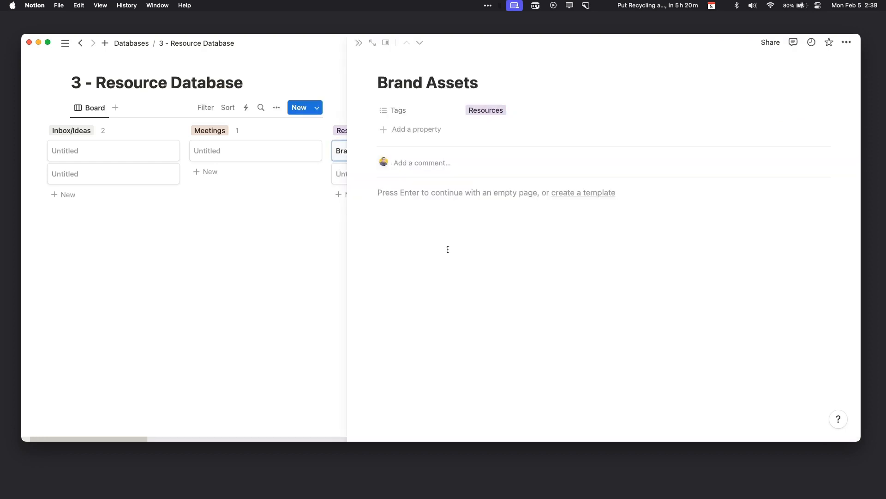
left_click(402, 194)
left_click(231, 229)
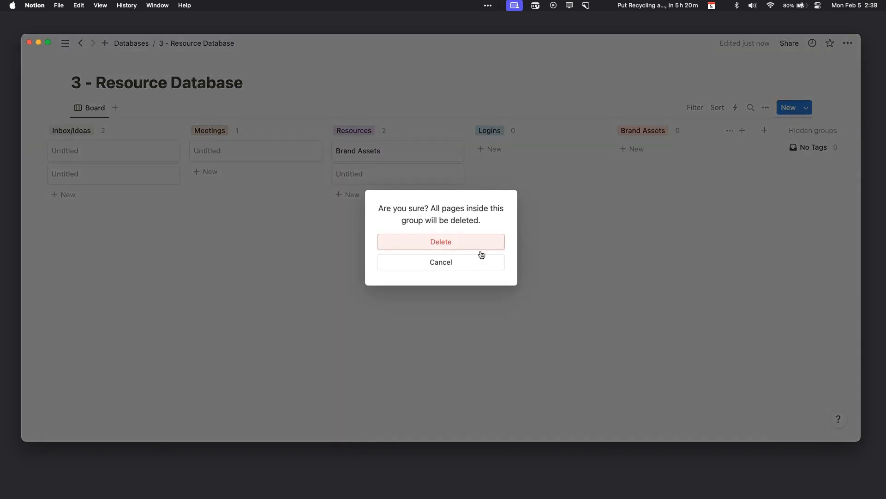
Delete the Brand Assets group from the resource board, including its pages.
left_click(463, 245)
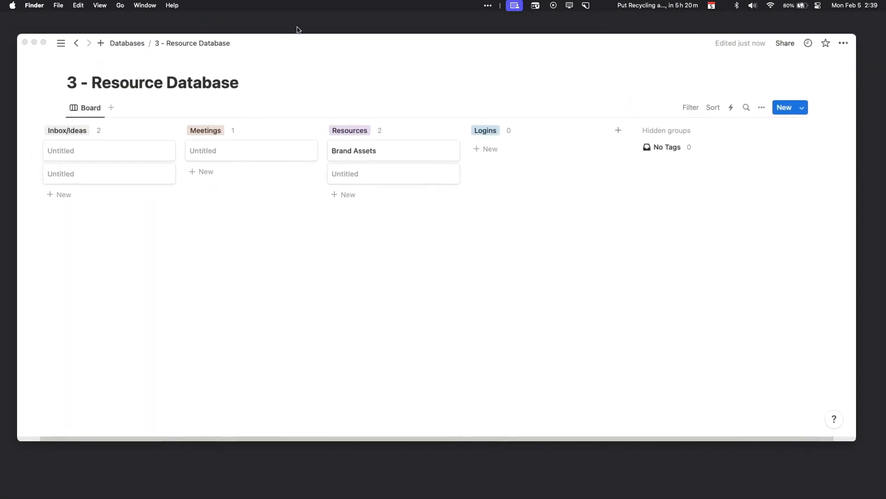
left_click(303, 44)
left_click_drag(302, 43, 310, 45)
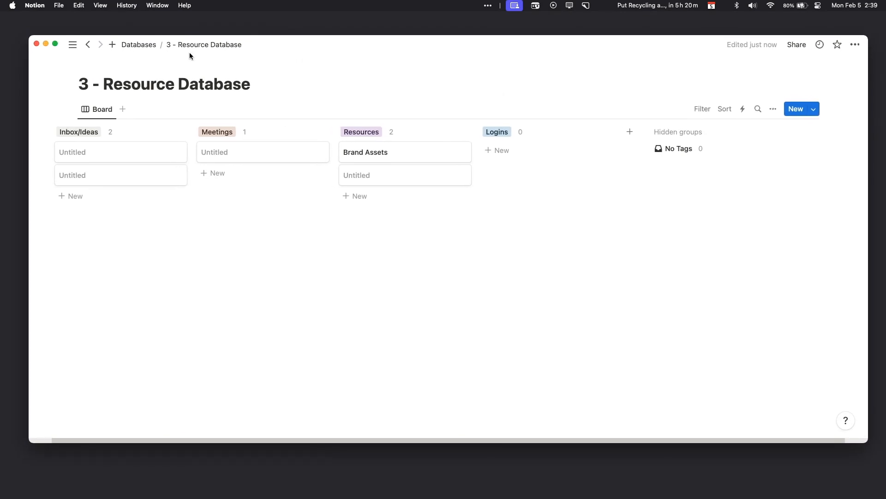
Open 2 - Project Database from the Databases page and delete its three empty rows.
left_click(132, 45)
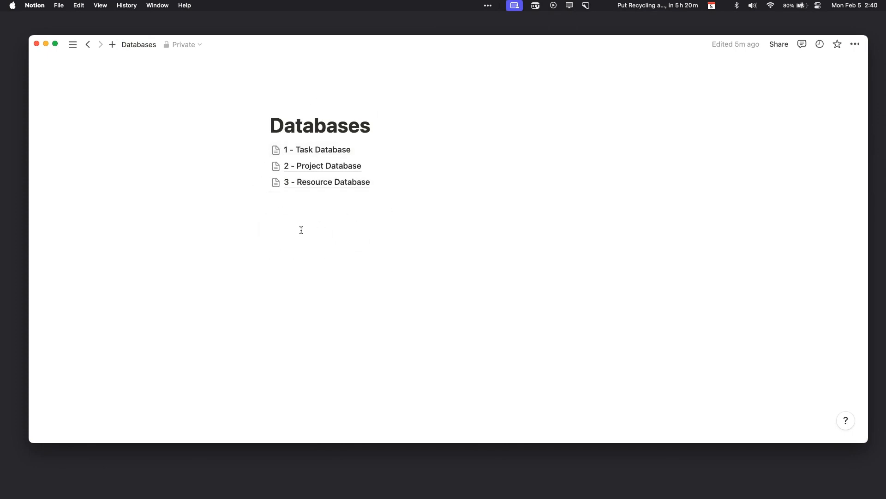
left_click(310, 169)
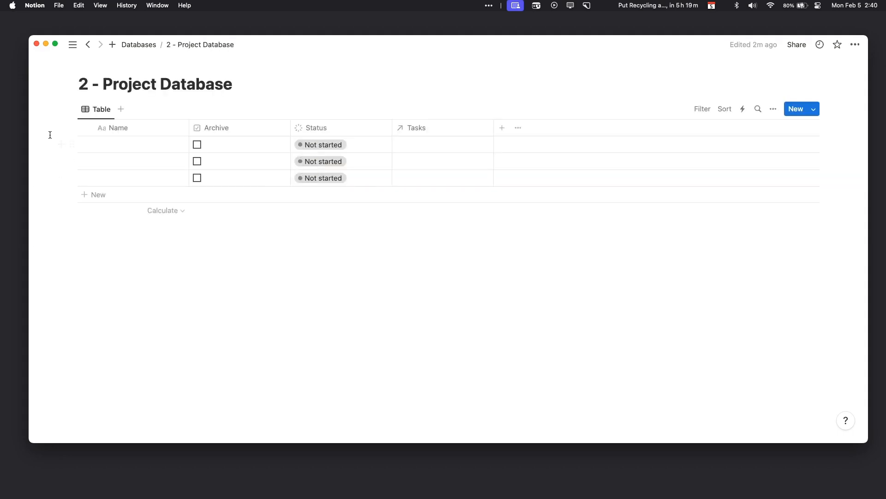
left_click_drag(50, 134, 198, 205)
key("BackSpace")
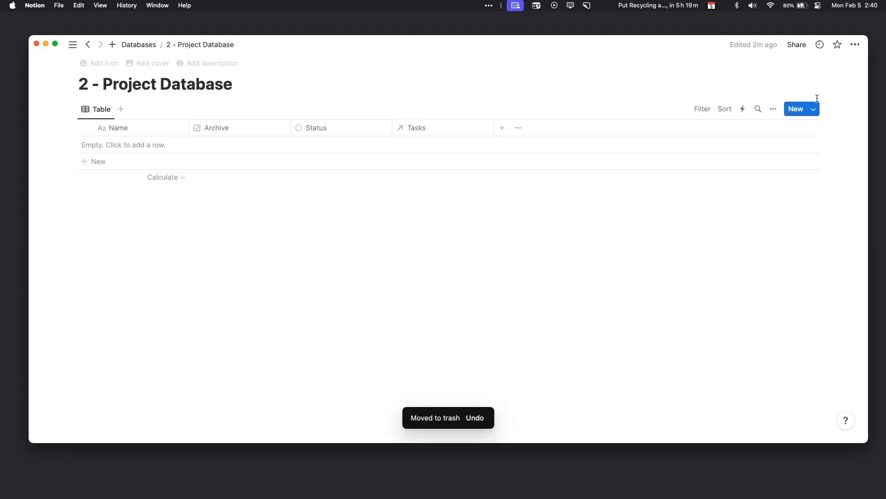
Create a new template in 2 - Project Database and title it "Project TEMPLATE".
left_click(815, 109)
left_click(723, 175)
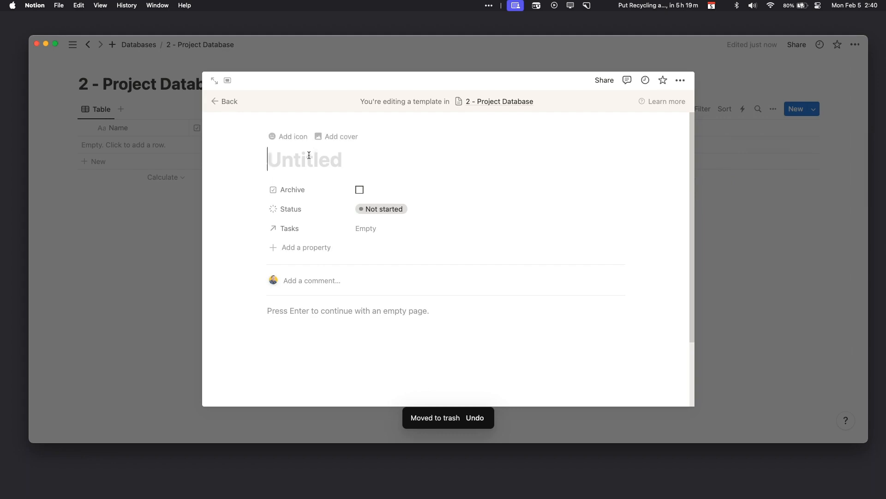
type("Projecr")
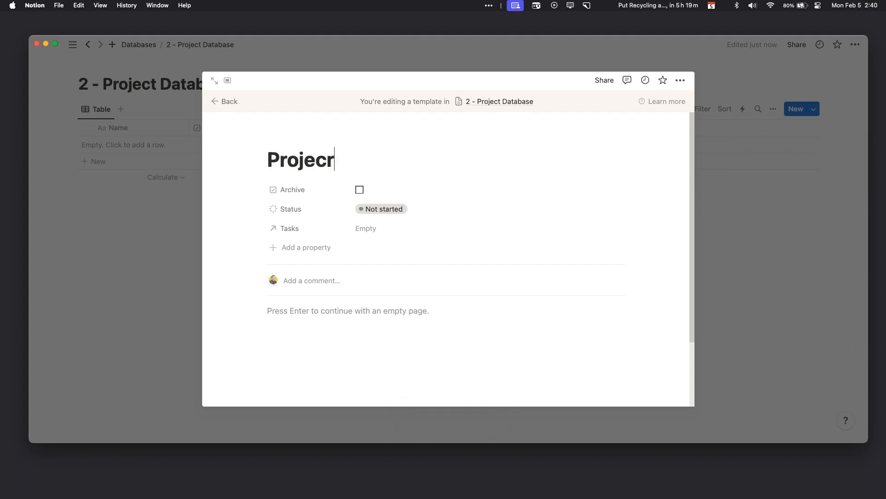
key("BackSpace")
type("t TEMPLA")
key("BackSpace")
type("LATE")
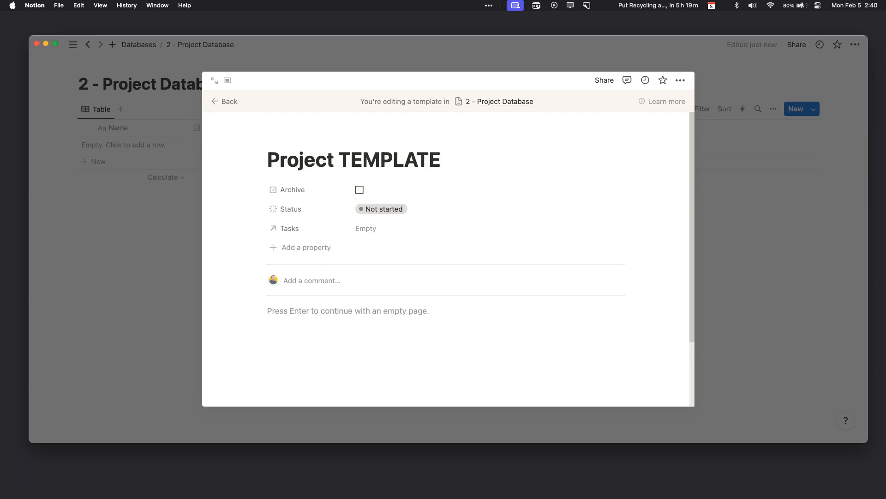
Start the body of Project TEMPLATE as an empty page and open the template as a full page.
scroll(457, 212, "down", 3)
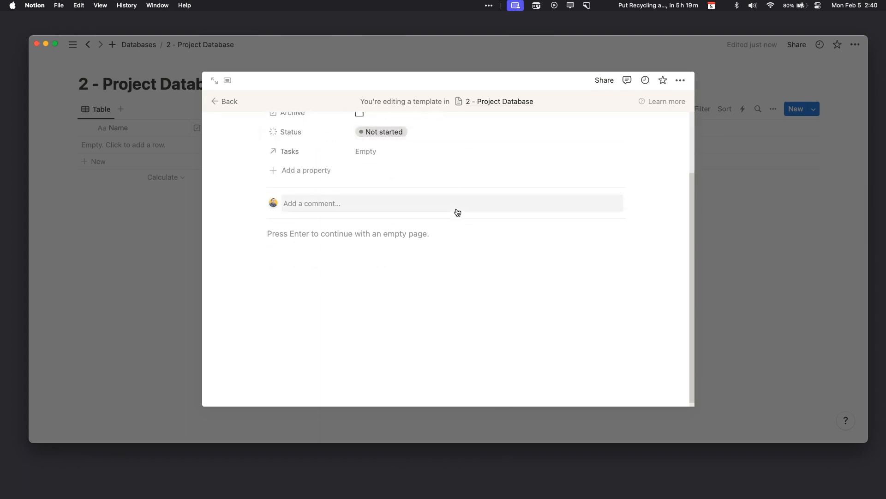
scroll(340, 181, "up", 2)
left_click(372, 299)
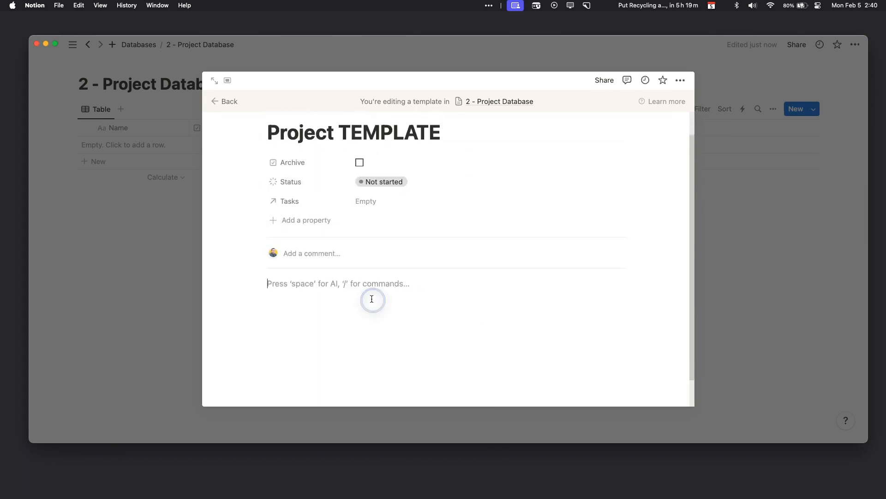
left_click(227, 80)
left_click(230, 123)
Insert a two-column layout in the body of Project TEMPLATE and set the page to full width.
left_click(301, 298)
type("/2")
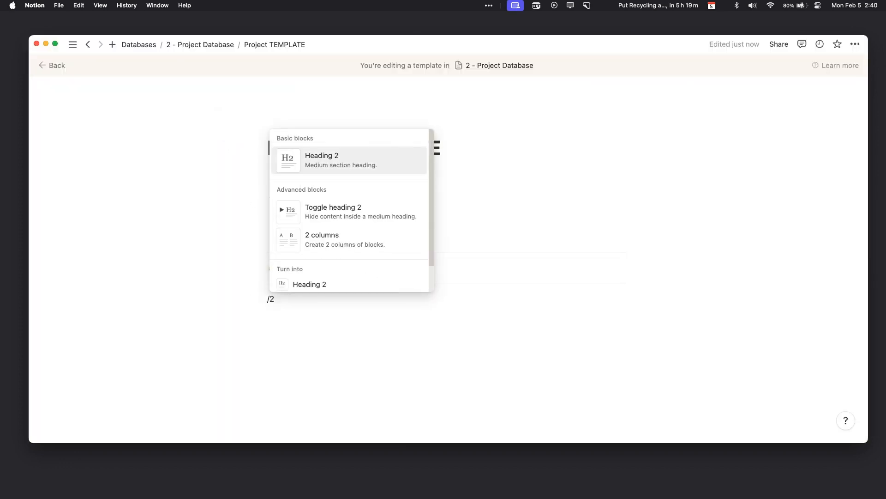
key("BackSpace")
type("col")
left_click(345, 163)
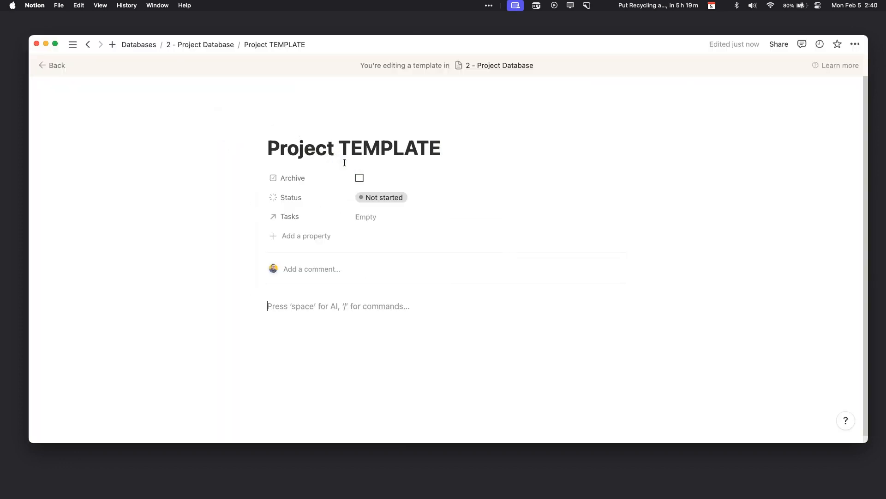
left_click(854, 44)
left_click(841, 131)
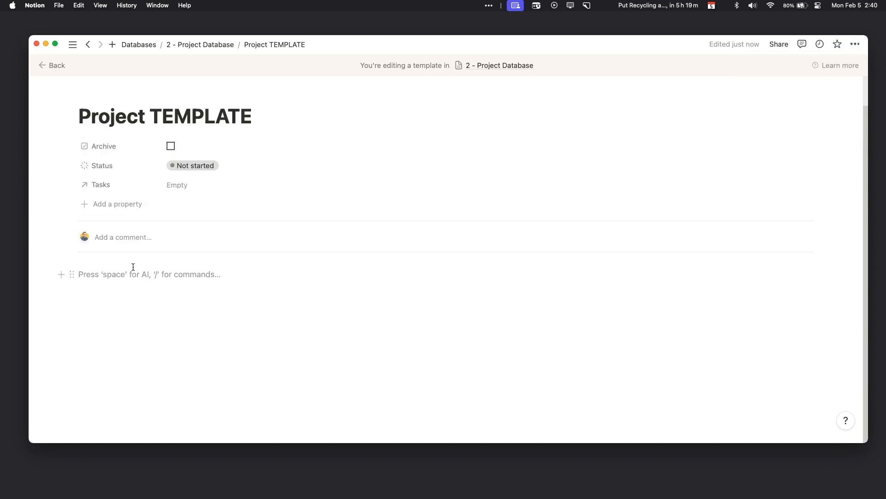
Add two headings to the template body, "T A S K S" and below it "R E S O U R C E S".
type("TASKS")
left_click(72, 287)
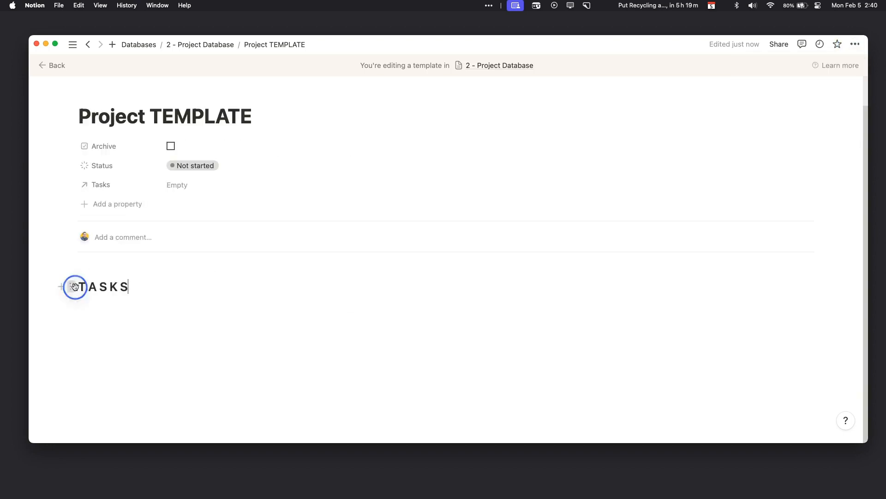
left_click(99, 241)
triple_click(97, 316)
type("R ESOURCES")
Move the R E S O U R C E S heading into the second column, beside T A S K S.
left_click_drag(65, 317, 623, 281)
left_click_drag(453, 286, 457, 282)
left_click(419, 327)
Insert a linked view of 1 - Task Database under the T A S K S heading, using its existing Table view.
left_click(106, 305)
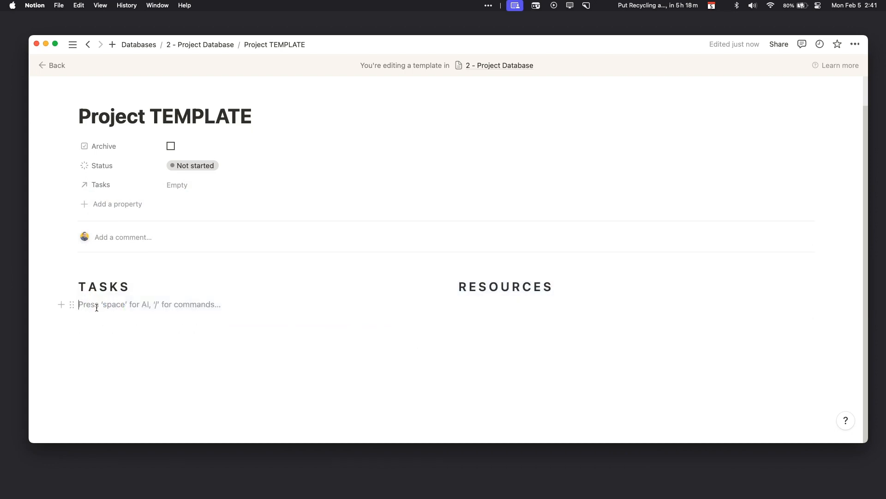
type("/linked")
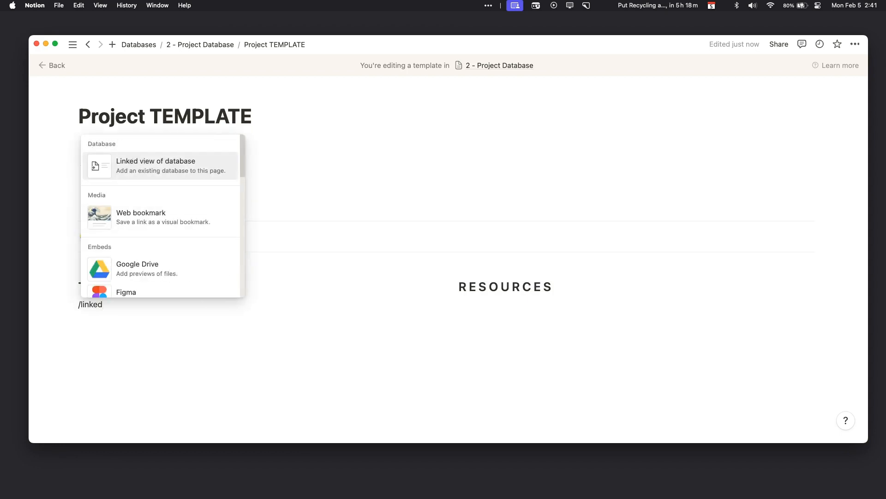
key("Return")
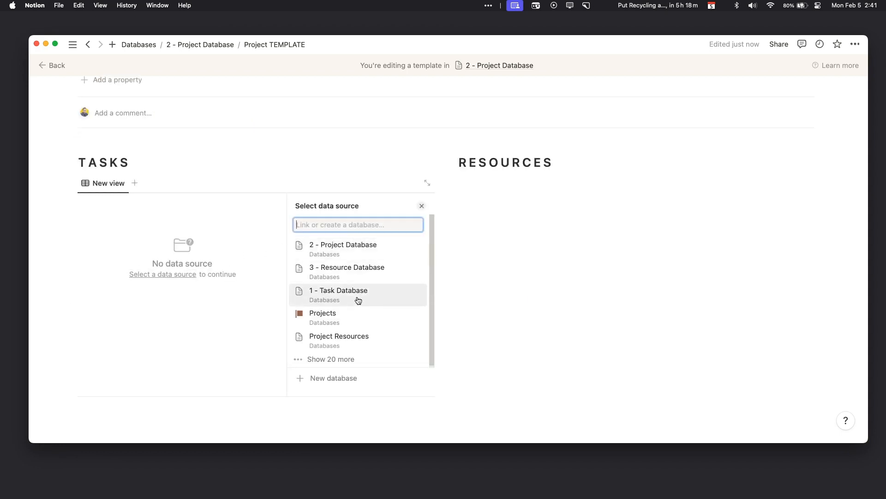
left_click(358, 299)
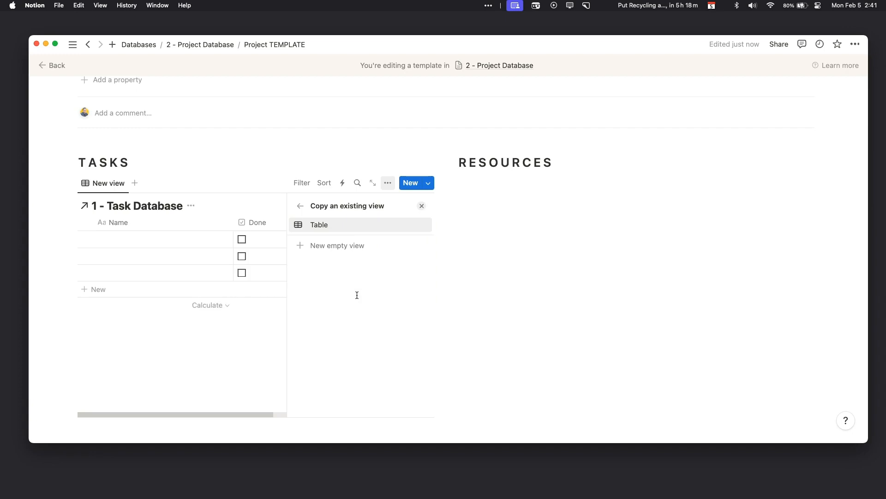
left_click(253, 165)
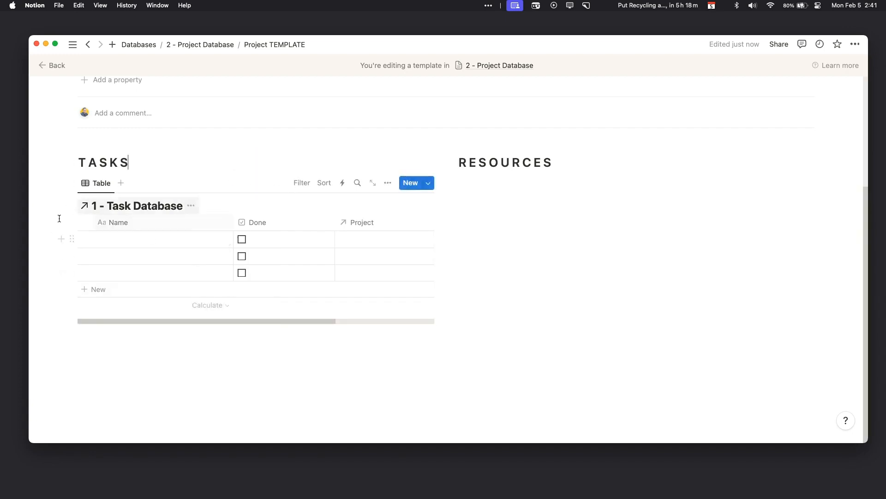
Insert a linked view of 3 - Resource Database under the R E S O U R C E S heading, using its Board view.
left_click(541, 190)
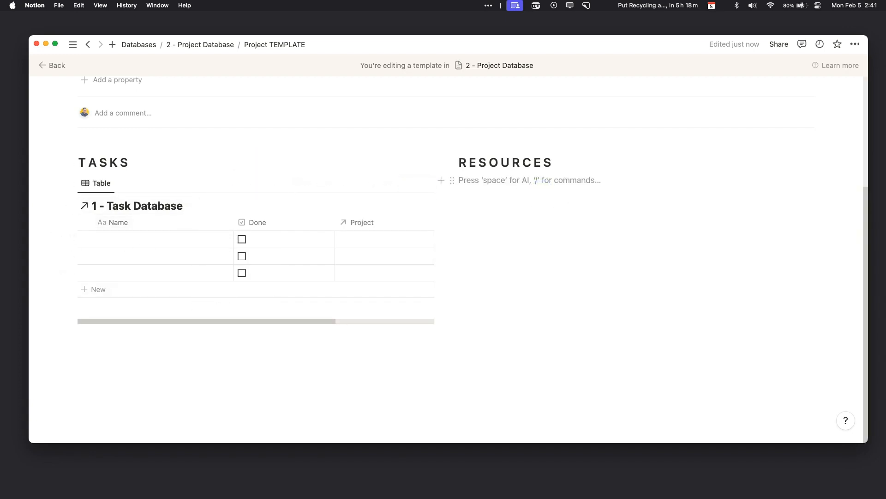
type("/linked")
left_click(554, 206)
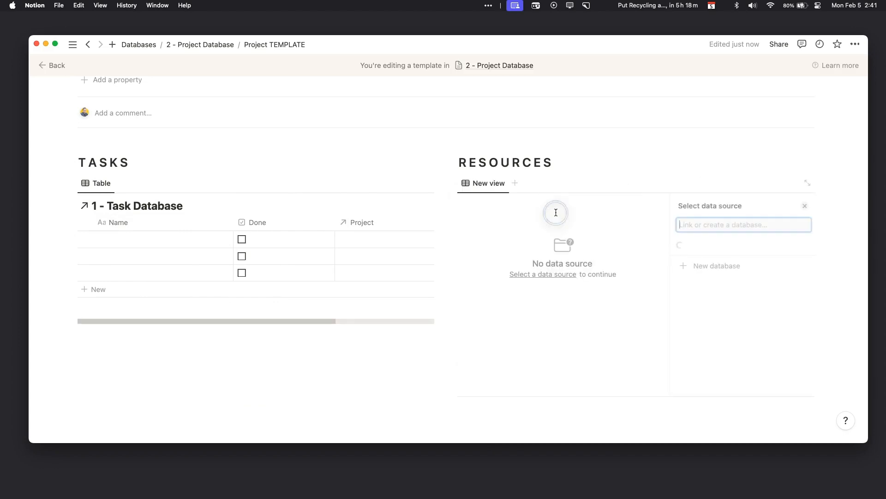
left_click(726, 296)
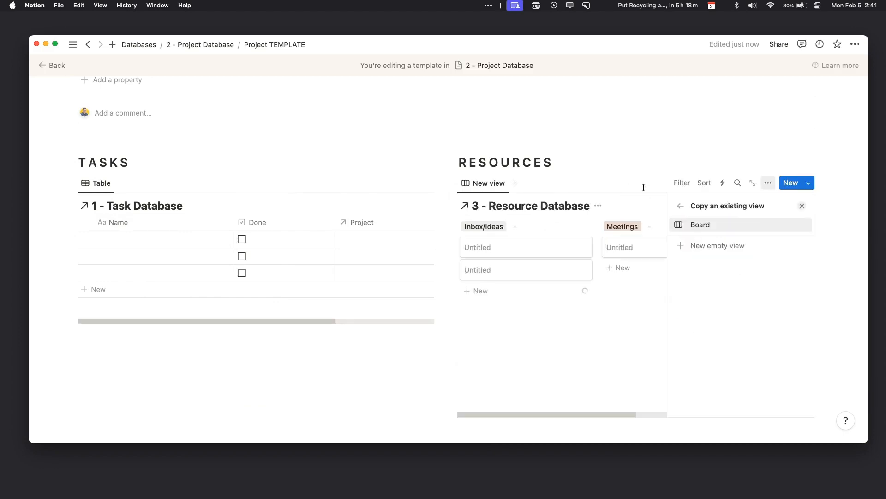
Review the properties and both linked databases in Project TEMPLATE, and return to 2 - Project Database.
scroll(308, 193, "up", 3)
scroll(306, 194, "down", 2)
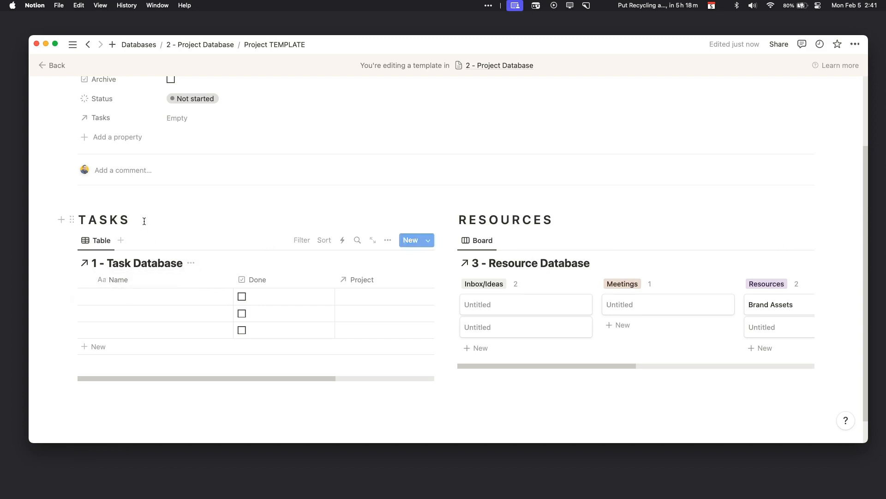
scroll(203, 169, "up", 5)
scroll(201, 165, "down", 6)
scroll(148, 149, "up", 3)
scroll(148, 149, "up", 3)
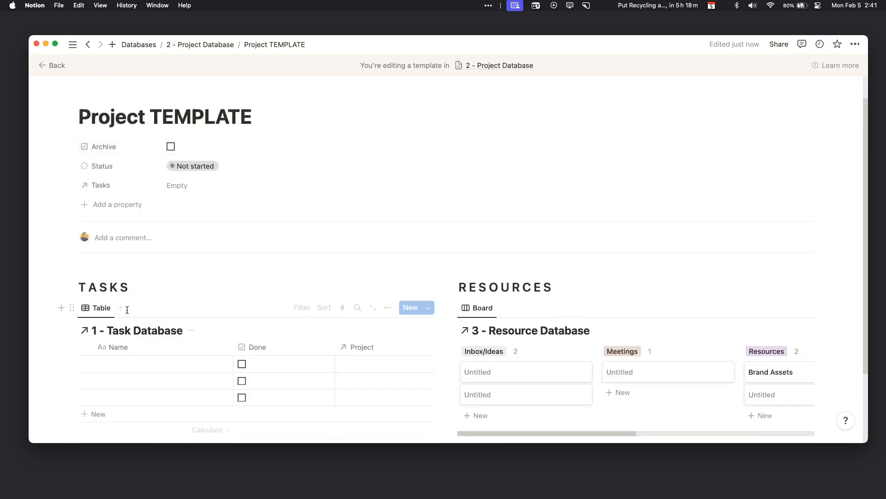
scroll(121, 304, "down", 3)
scroll(128, 155, "up", 3)
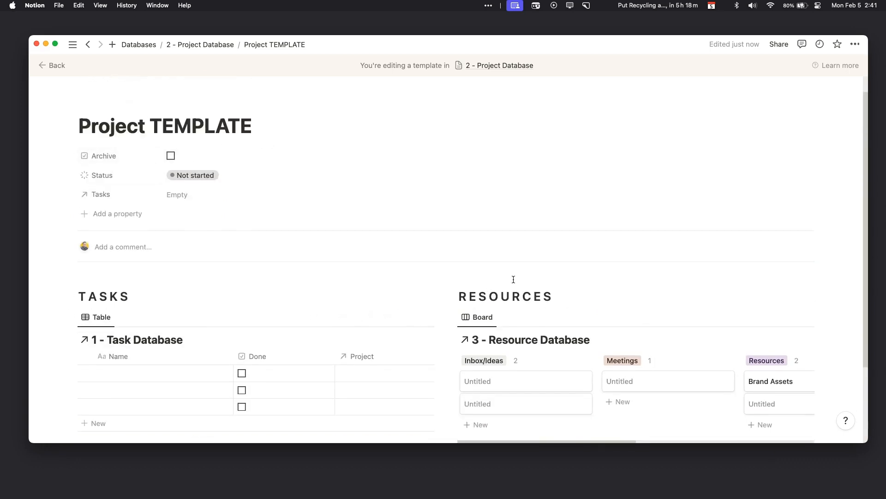
scroll(513, 280, "down", 1)
left_click(225, 45)
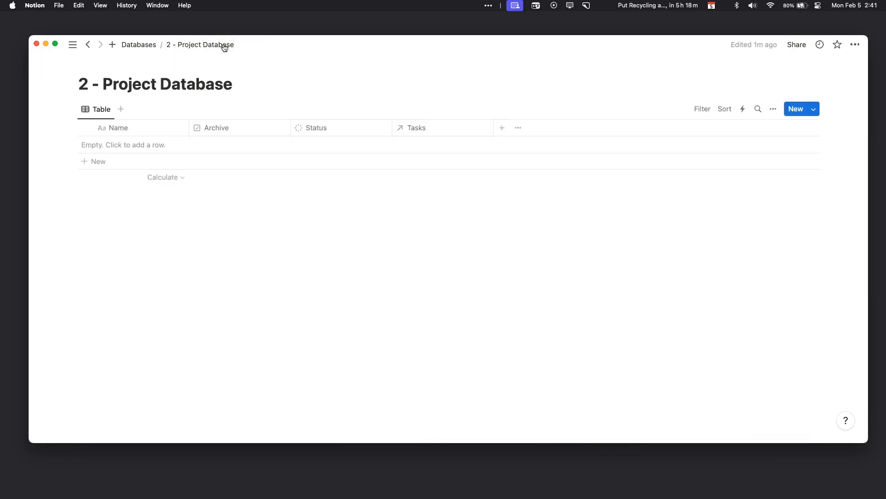
Open 3 - Resource Database and review its title and board groups.
left_click(131, 44)
left_click(321, 178)
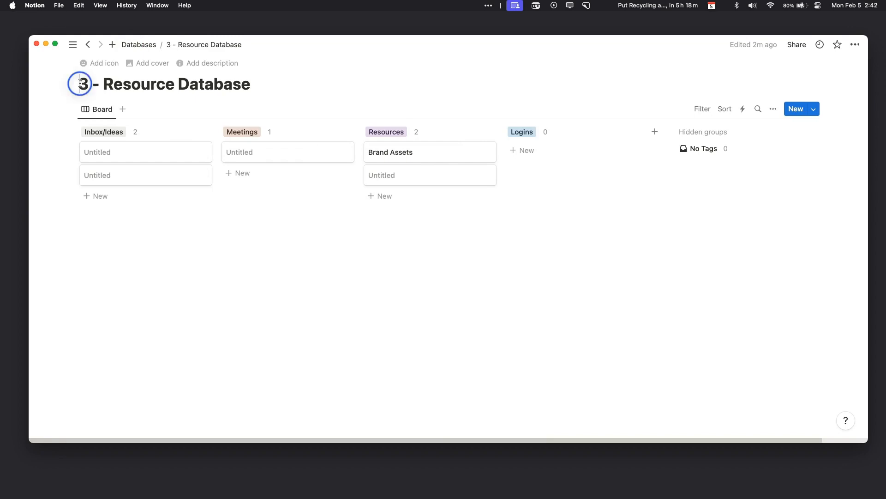
left_click_drag(79, 83, 269, 77)
left_click(215, 223)
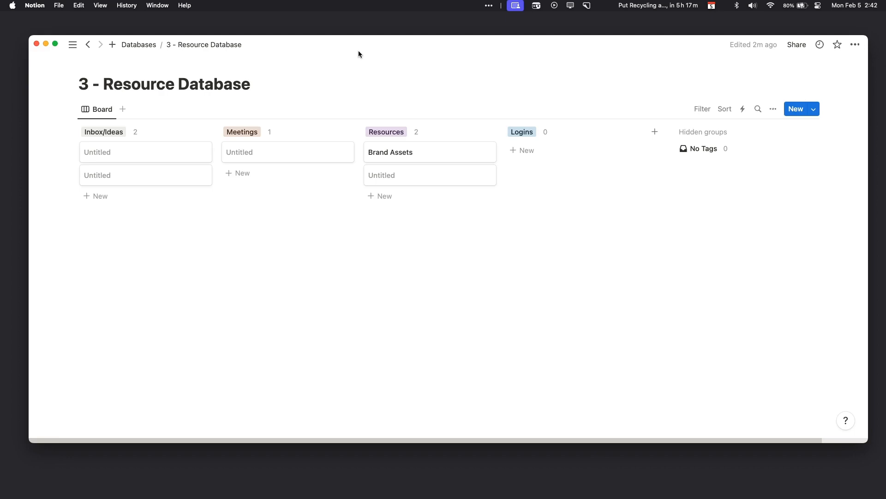
left_click_drag(354, 43, 356, 46)
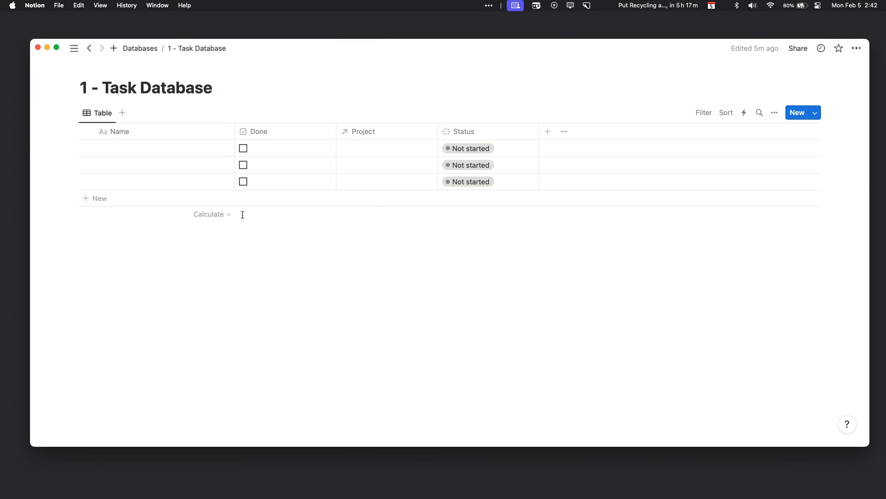
left_click(120, 113)
left_click(136, 113)
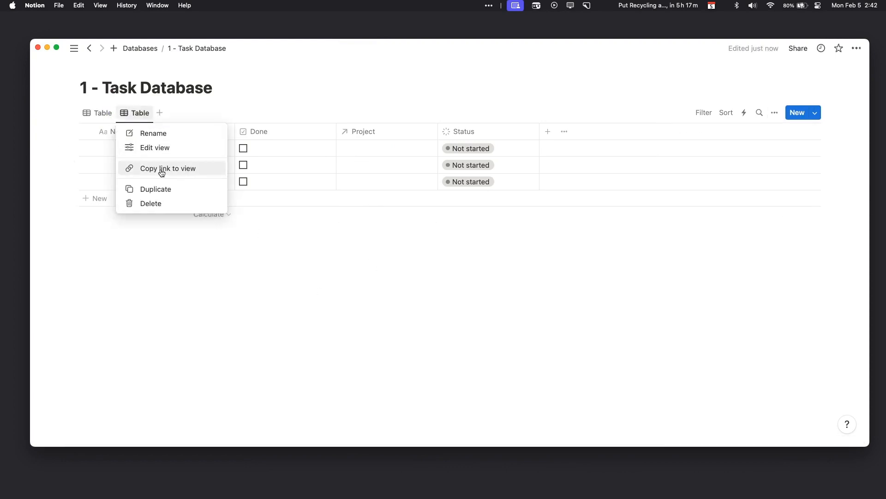
left_click(163, 203)
left_click(430, 249)
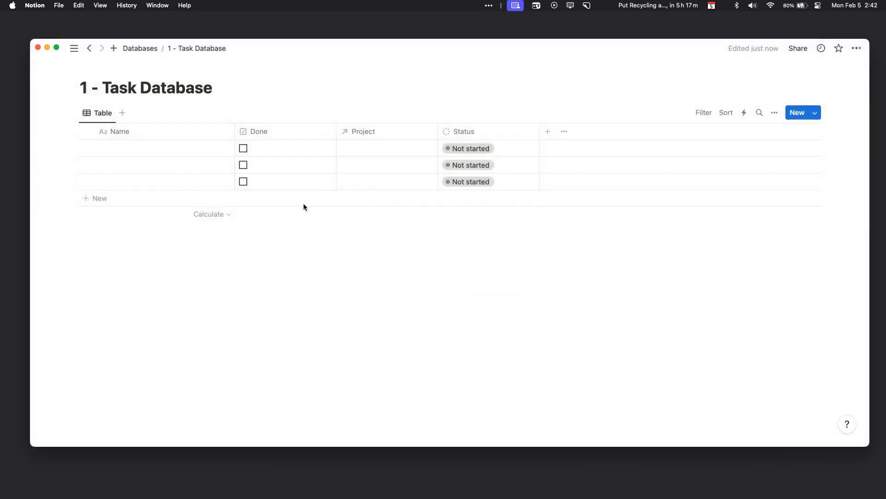
Narrow the Name column slightly in 1 - Task Database, and open Project TEMPLATE from 2 - Project Database for editing.
left_click_drag(234, 131, 221, 131)
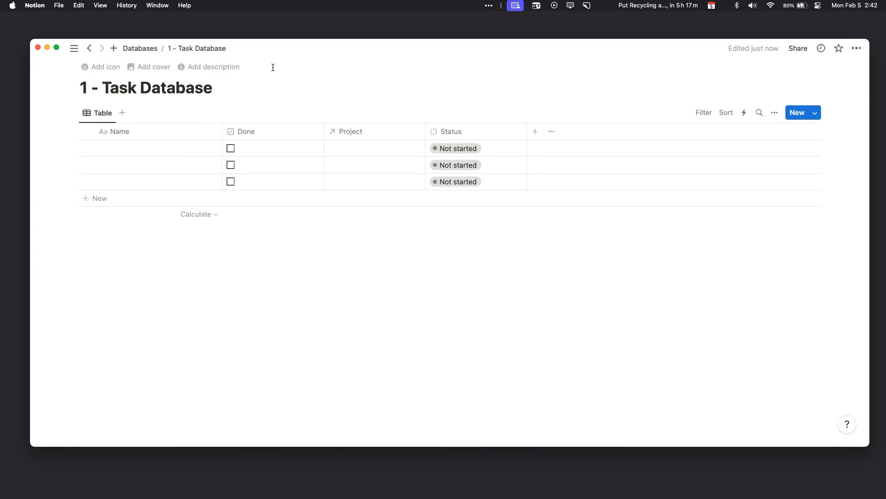
left_click(153, 50)
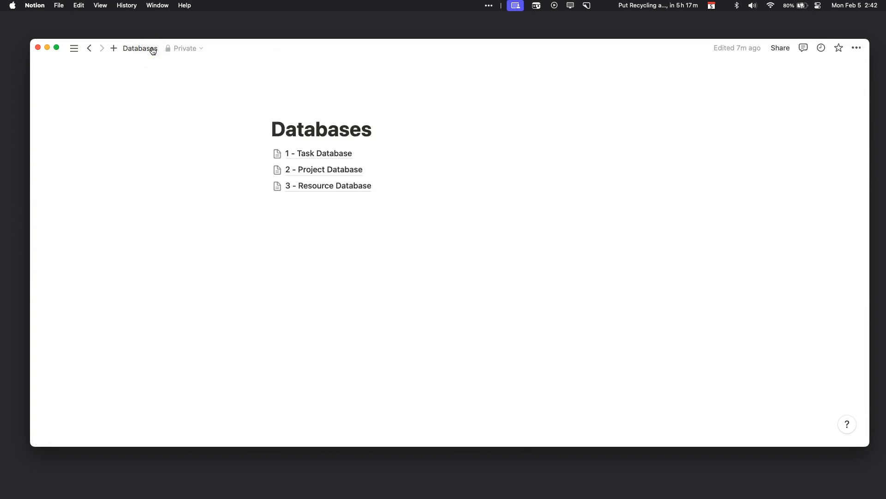
left_click(291, 170)
left_click(173, 144)
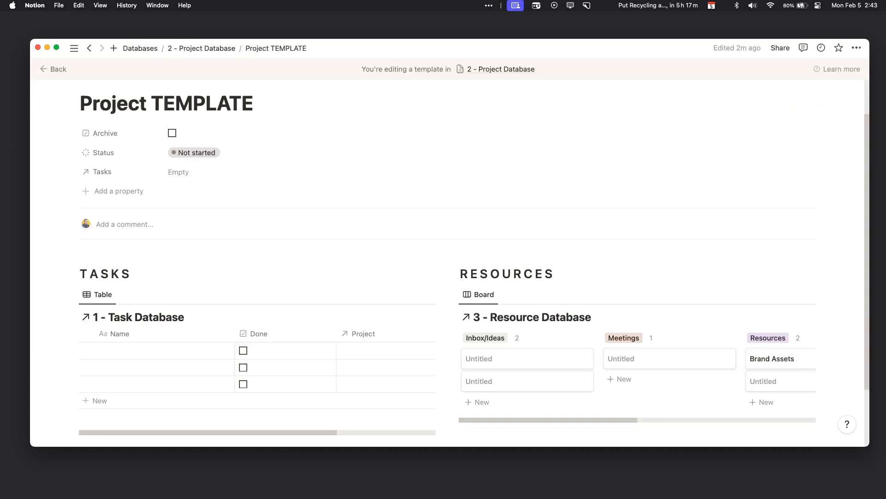
scroll(206, 249, "down", 3)
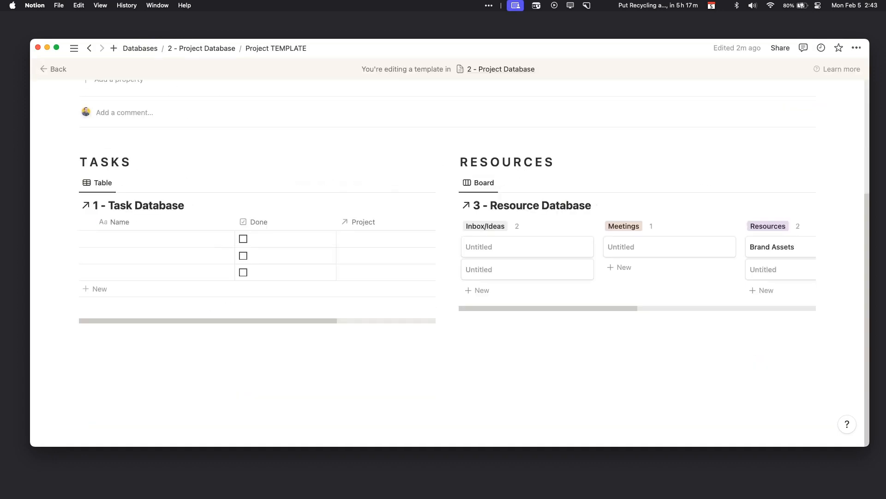
Change the layout of the linked 1 - Task Database view under T A S K S to Board.
left_click(433, 184)
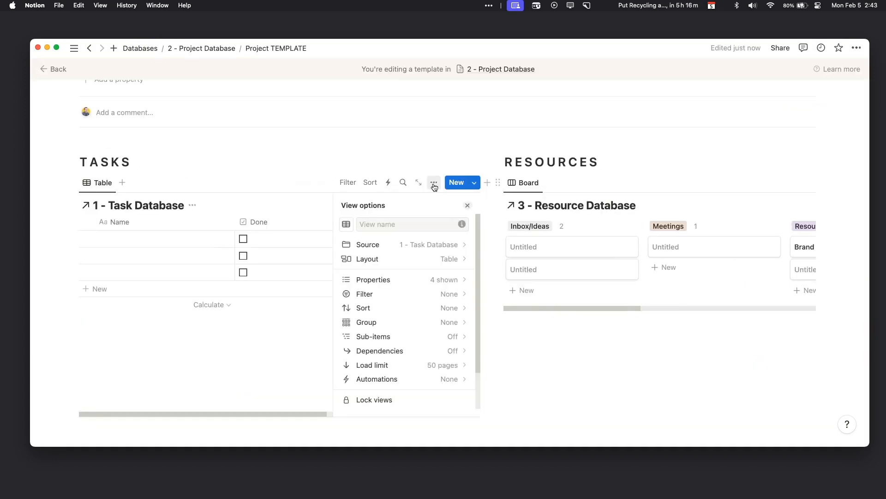
left_click(409, 259)
left_click(404, 241)
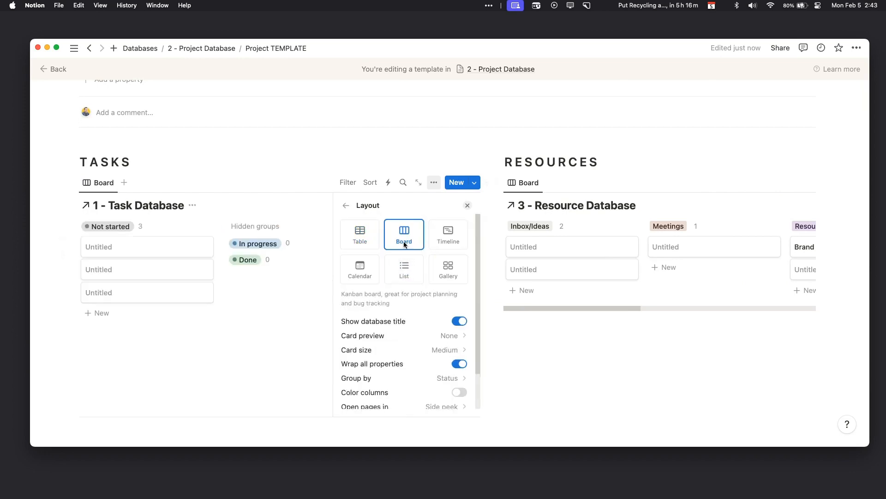
left_click(236, 215)
Show the hidden In progress and Done status groups on the linked task board.
left_click(433, 183)
left_click(412, 322)
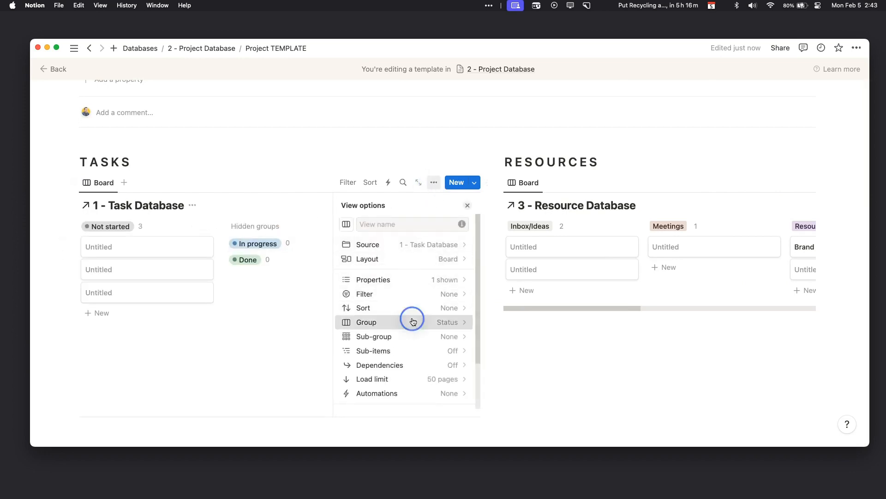
left_click(465, 342)
left_click(301, 134)
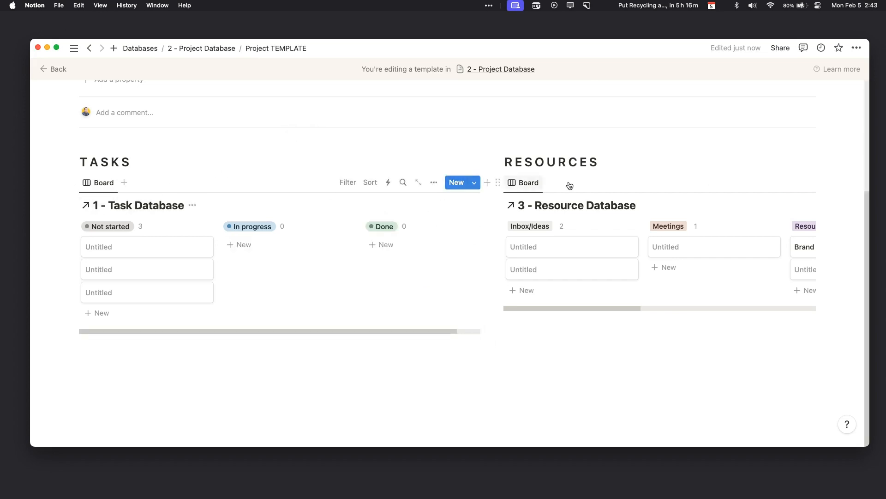
Change the layout of the linked 3 - Resource Database view under R E S O U R C E S to List.
left_click(769, 182)
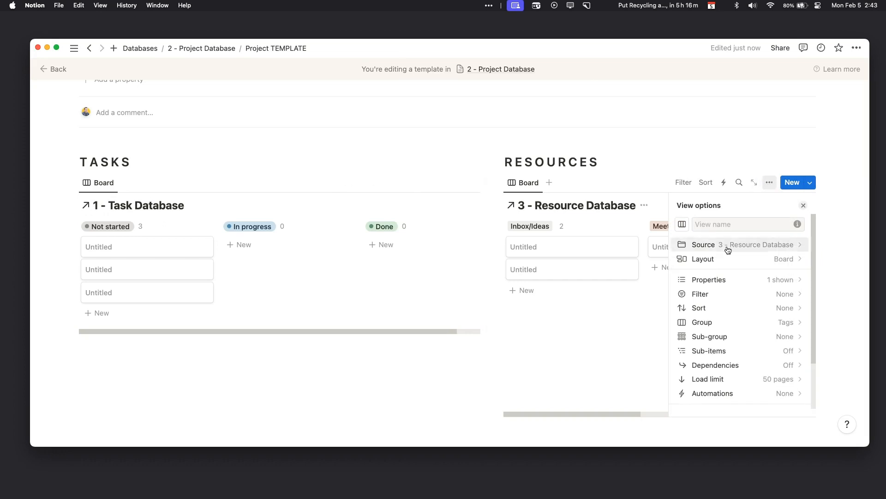
left_click(720, 260)
left_click(740, 269)
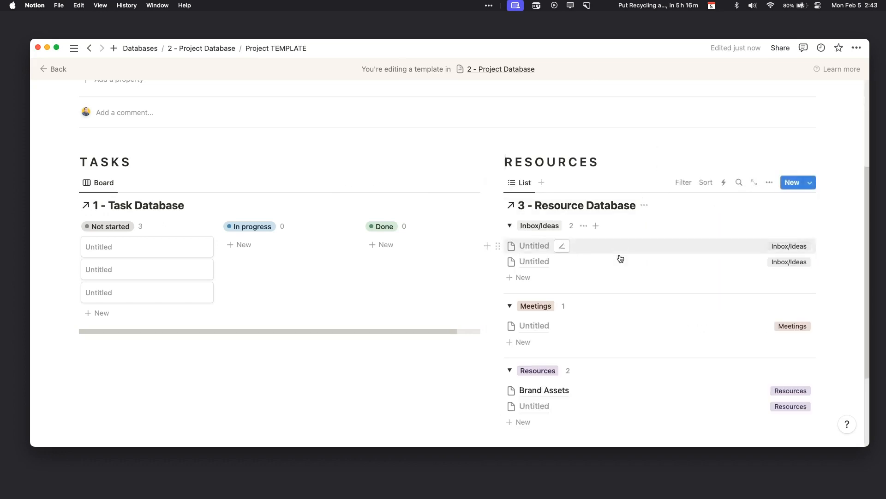
scroll(620, 258, "down", 5)
scroll(549, 297, "up", 4)
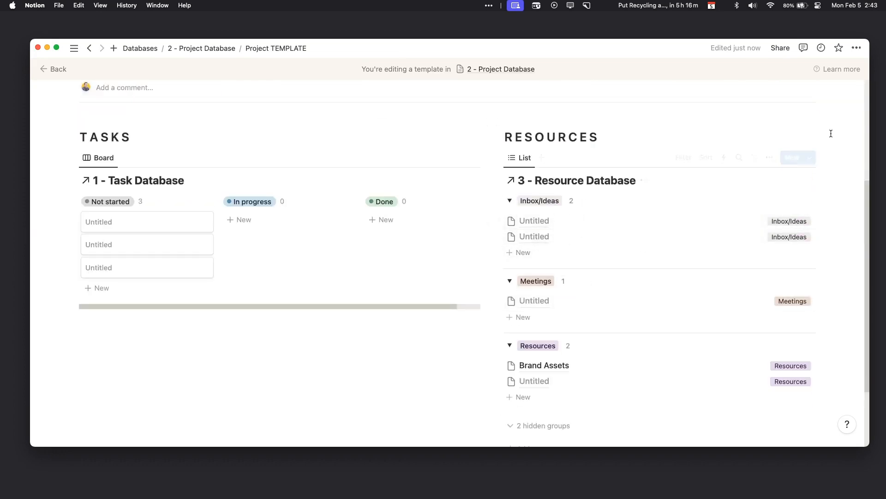
Show the hidden Logins and No Tags groups in the linked resource list, and collapse the No Tags group.
left_click(769, 157)
left_click(773, 295)
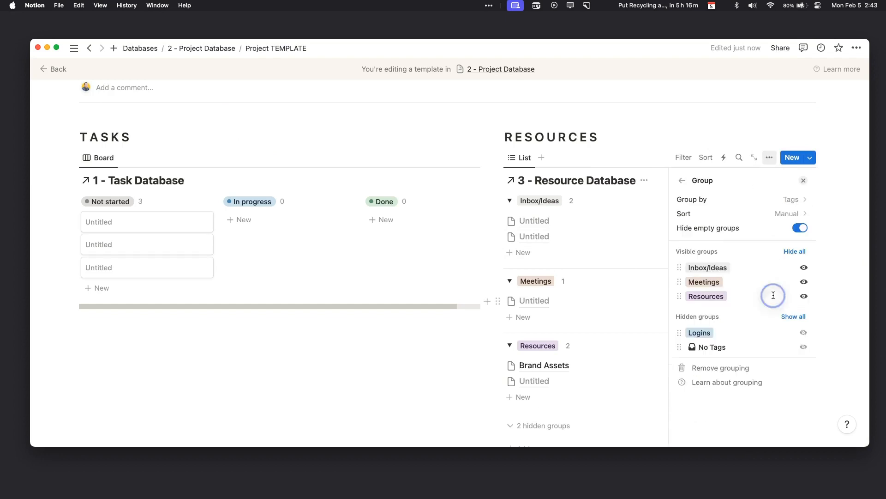
left_click(793, 316)
left_click(608, 264)
scroll(609, 265, "down", 4)
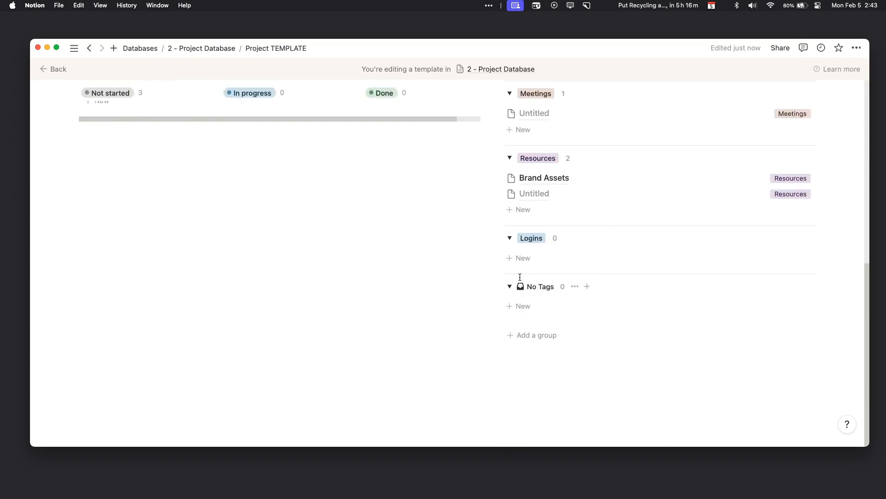
left_click(511, 286)
scroll(455, 247, "up", 5)
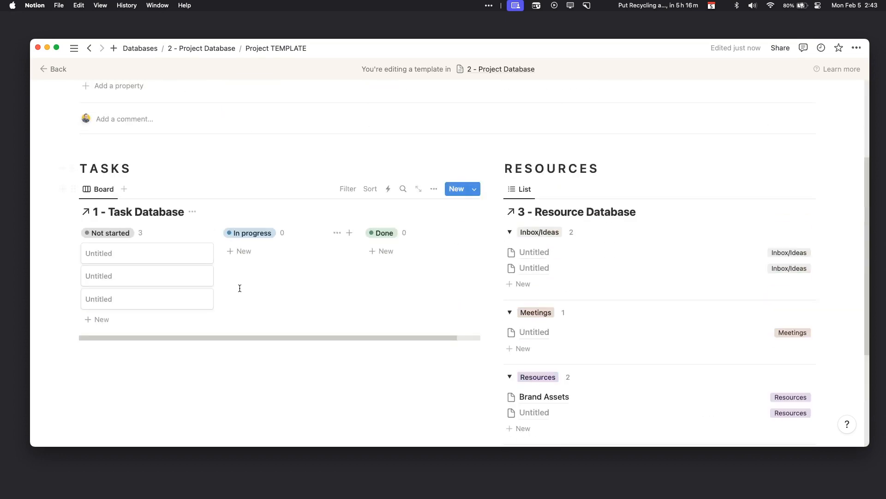
Hide the database titles of the linked task board and the linked resource list.
left_click(191, 213)
left_click(185, 274)
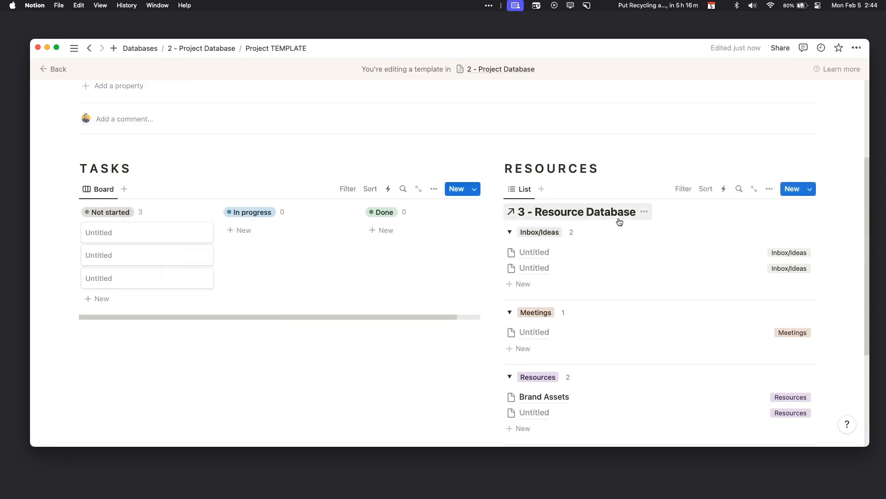
left_click(644, 212)
left_click(619, 264)
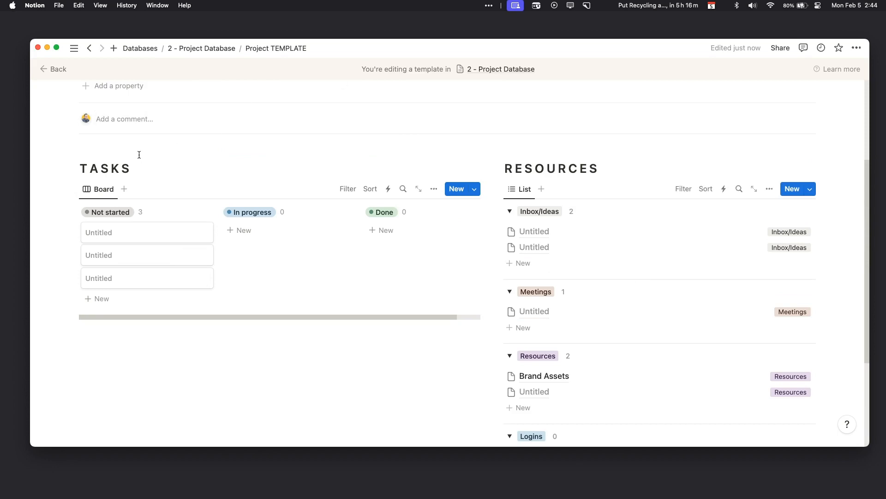
Filter the linked task board to tasks whose Project contains Project TEMPLATE.
scroll(152, 182, "up", 3)
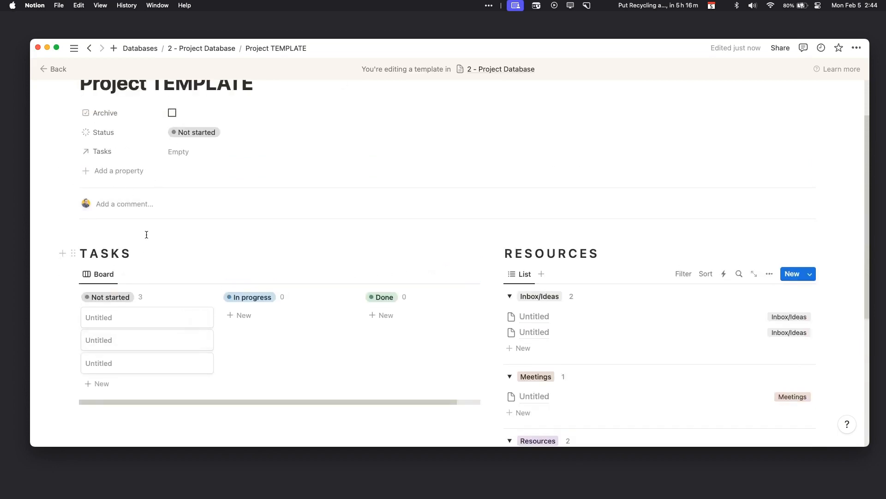
scroll(146, 233, "up", 2)
scroll(97, 153, "down", 4)
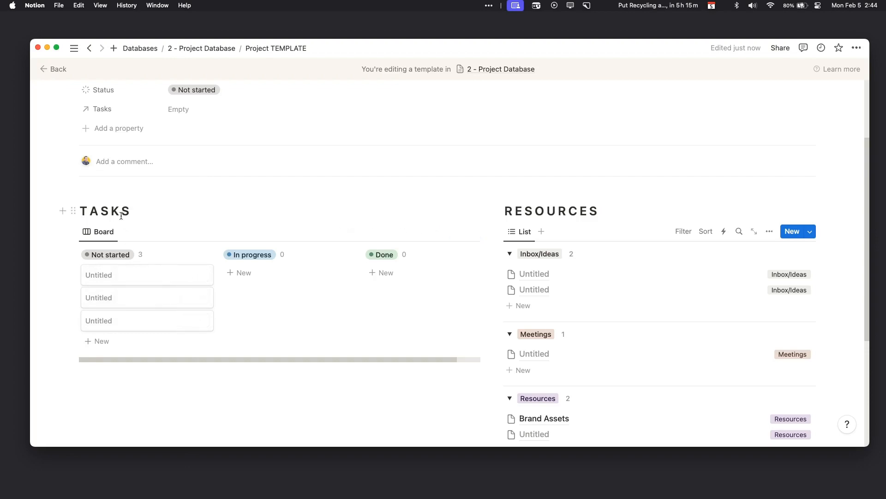
scroll(148, 174, "up", 3)
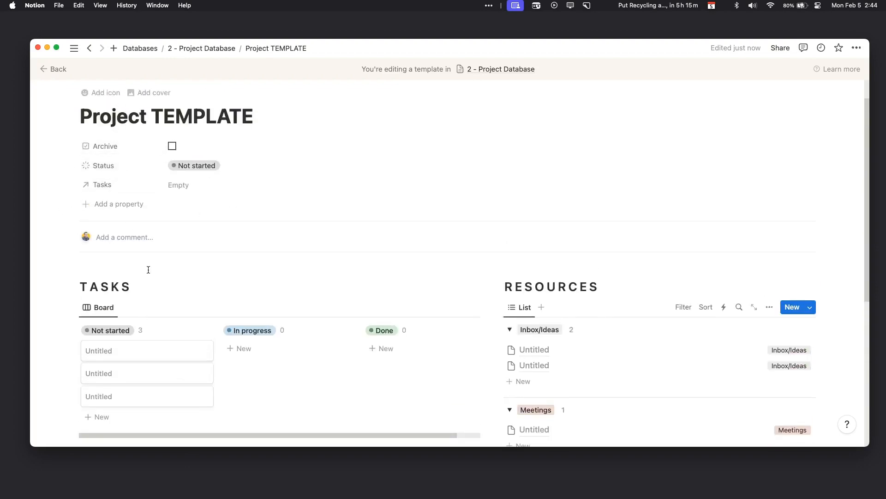
scroll(149, 269, "down", 4)
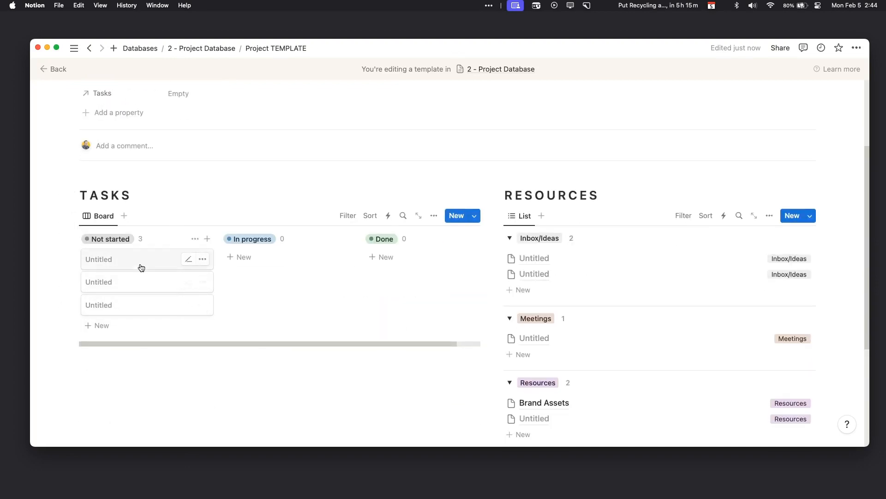
left_click(354, 215)
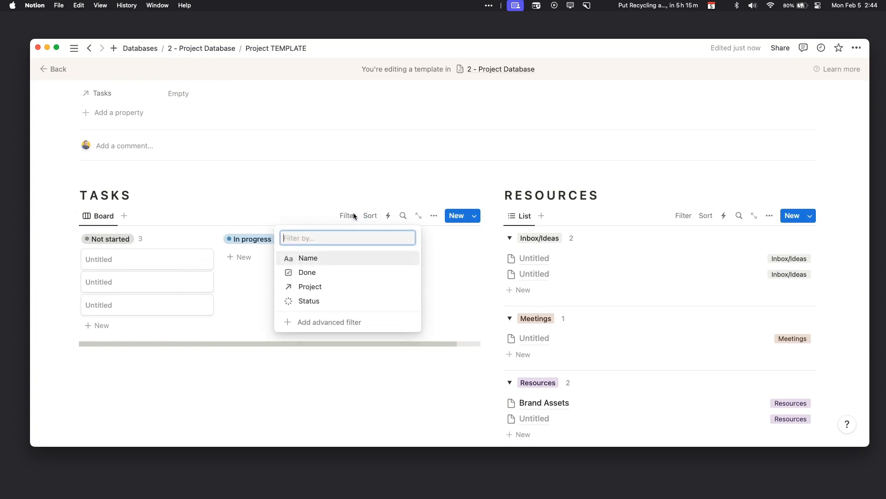
left_click(310, 286)
left_click(160, 253)
left_click(199, 273)
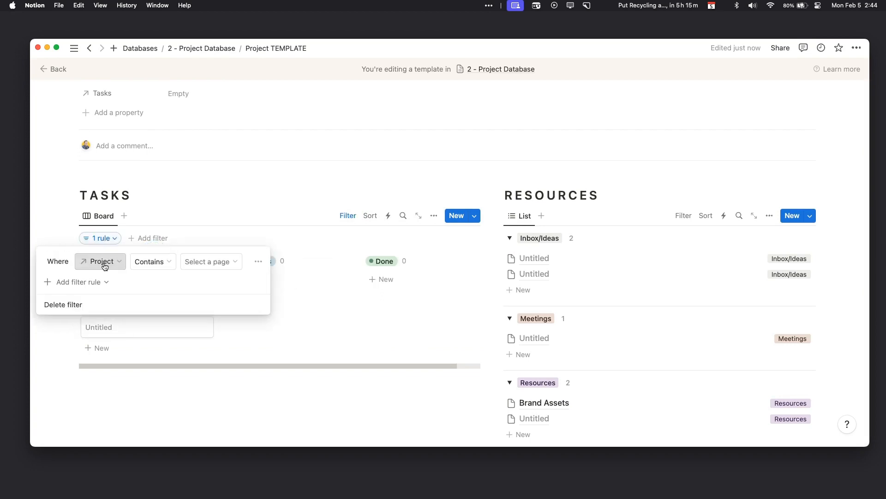
left_click(200, 261)
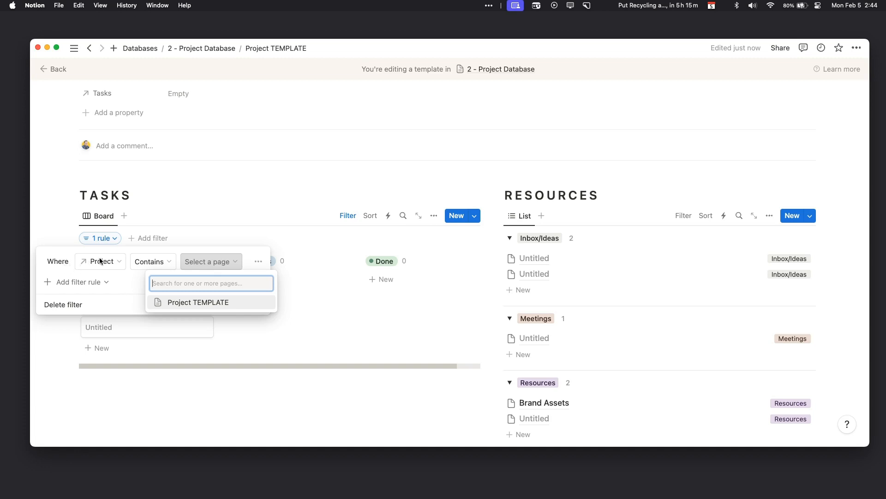
left_click(191, 303)
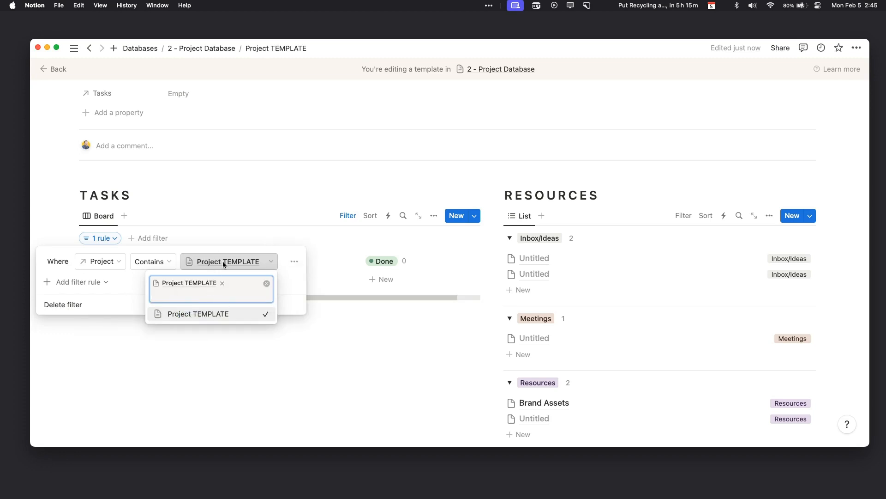
left_click(154, 249)
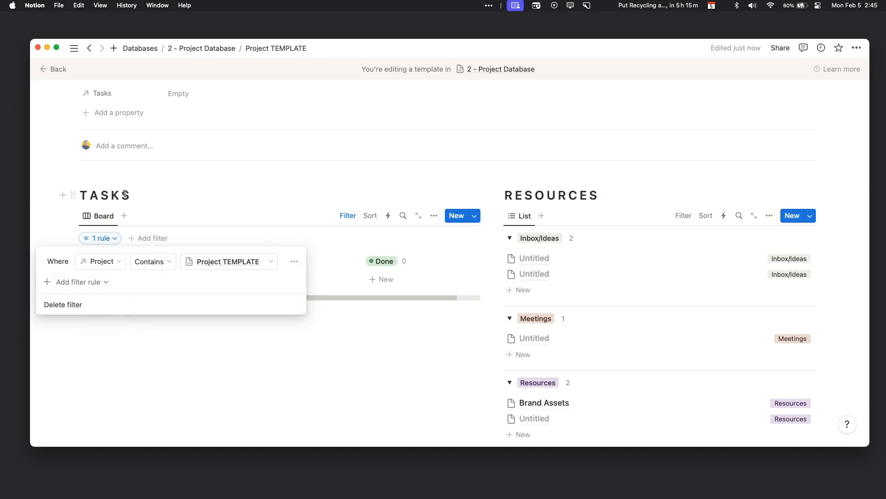
left_click(172, 358)
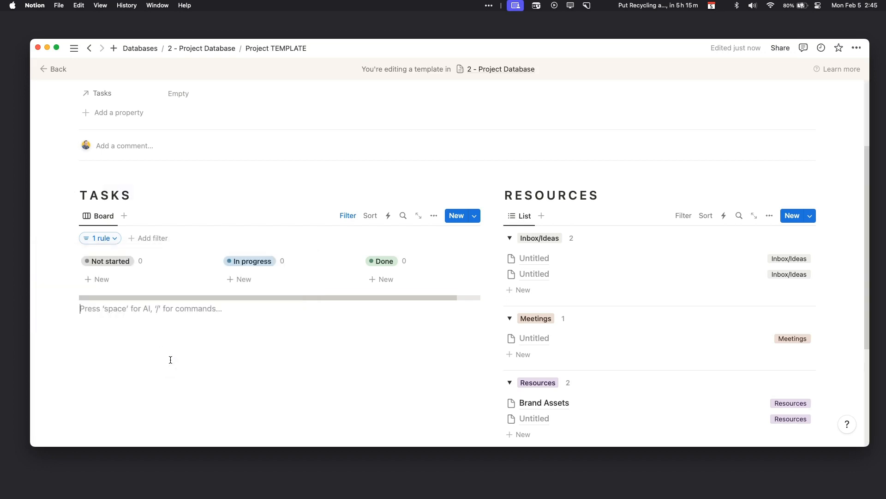
Create an automation for 1 - Task Database that sets Done to checked when Status is set to Complete.
left_click(388, 216)
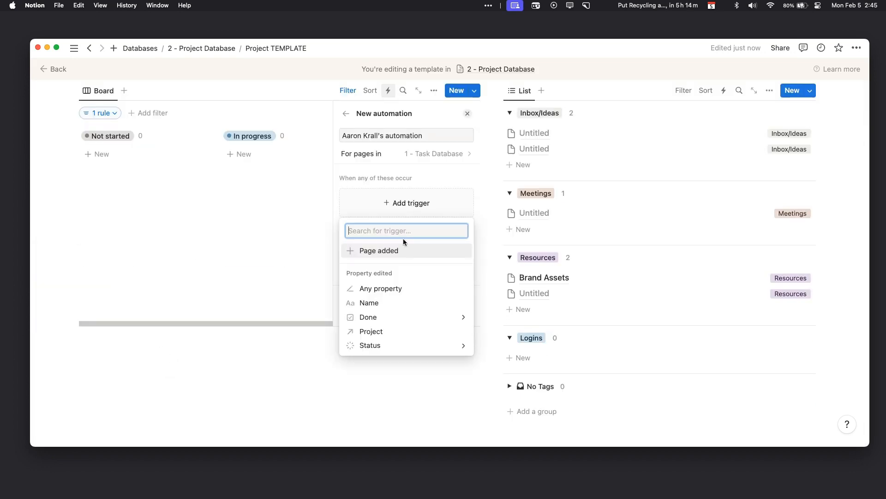
left_click(388, 344)
left_click(349, 249)
left_click(349, 327)
left_click(369, 337)
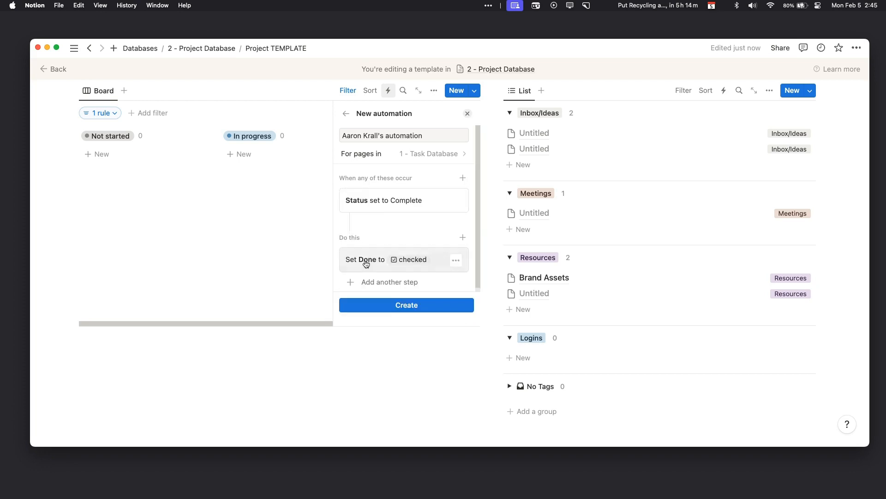
left_click(406, 305)
Leave Project TEMPLATE and open 3 - Resource Database.
scroll(511, 212, "up", 5)
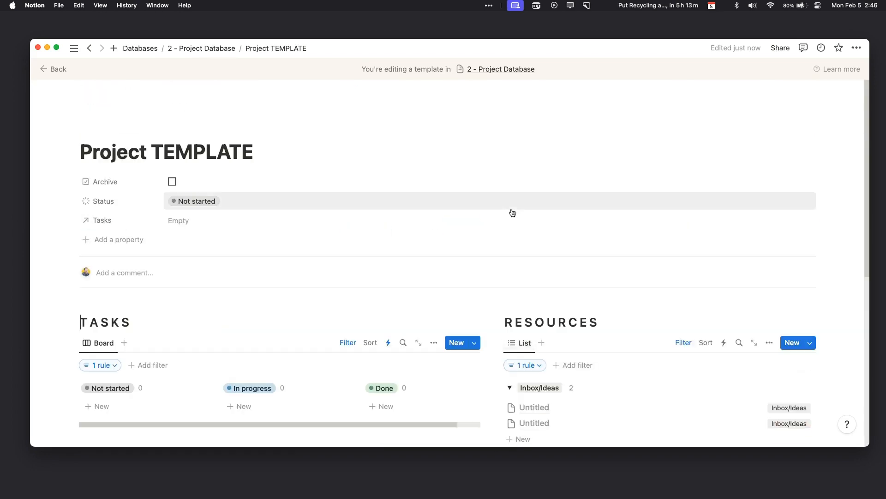
left_click(201, 48)
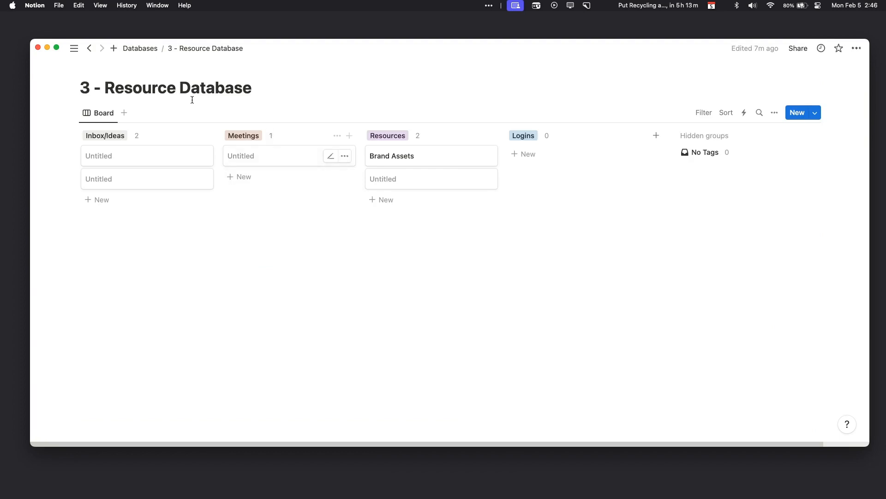
Add a relation property named Project linking to 2 - Project Database, shown there as Resource.
left_click(189, 157)
left_click(413, 134)
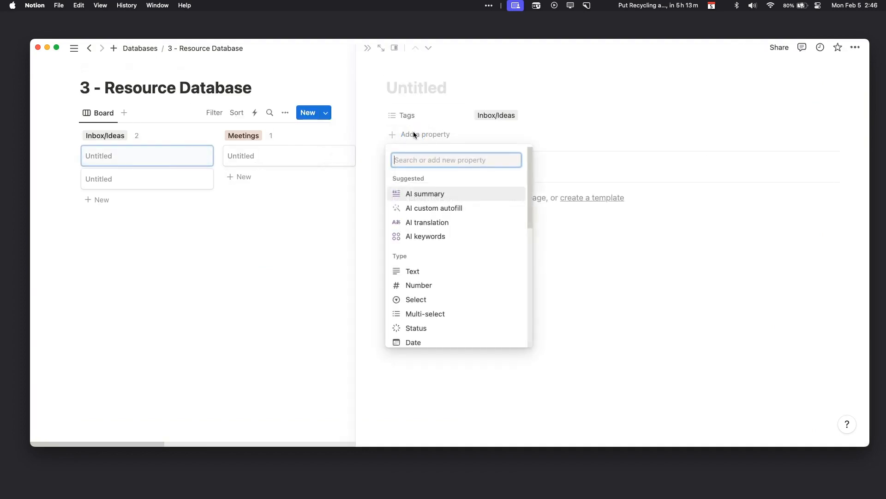
type("rel")
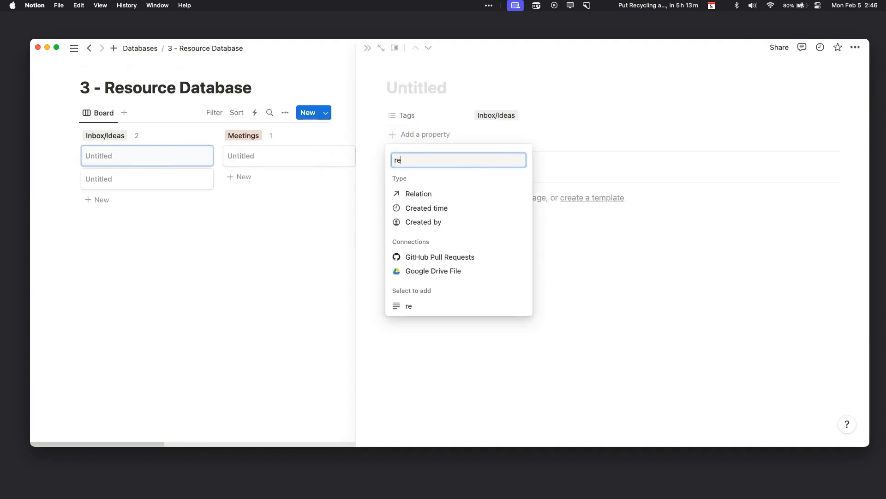
left_click(449, 199)
left_click(427, 204)
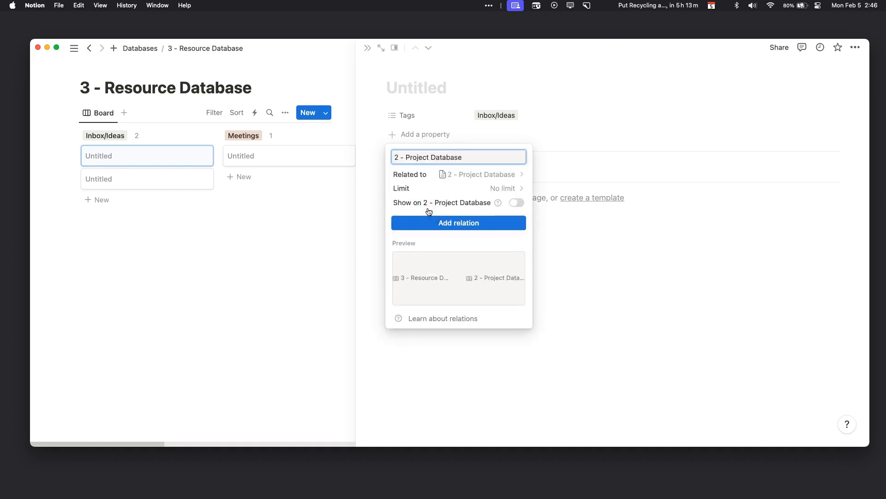
triple_click(467, 158)
type("Prpje")
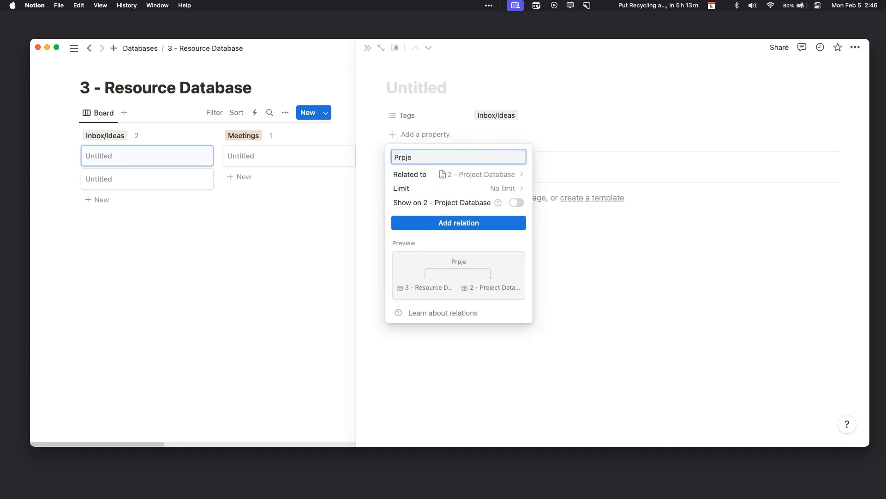
type("oject")
left_click(517, 202)
left_click(437, 231)
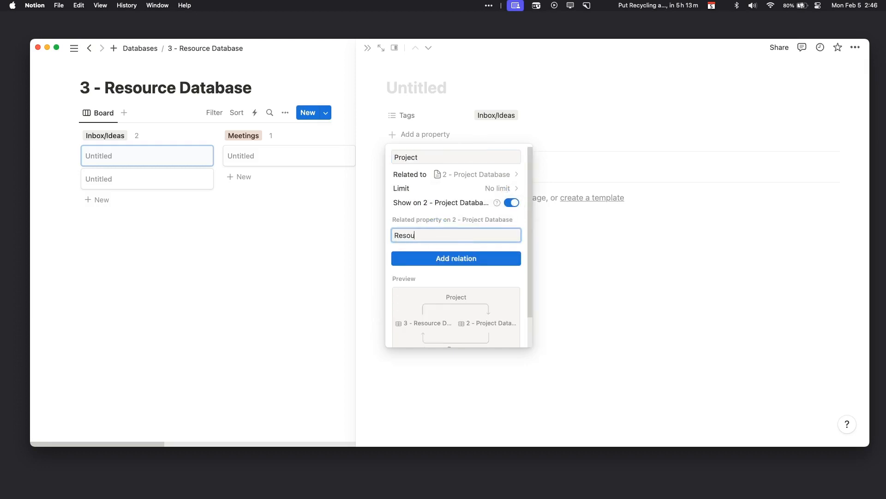
left_click(365, 47)
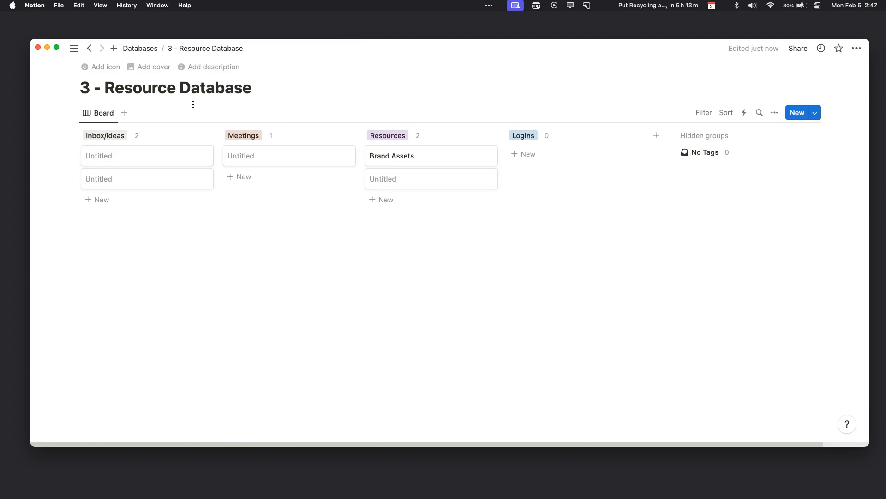
Make Project TEMPLATE the default template of 2 - Project Database and open it for editing.
left_click(188, 48)
left_click(140, 48)
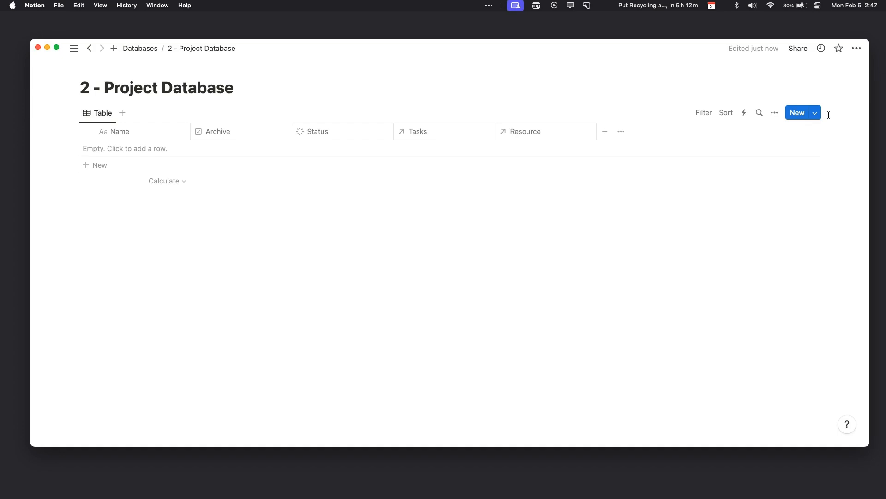
left_click(817, 113)
right_click(774, 152)
left_click(762, 135)
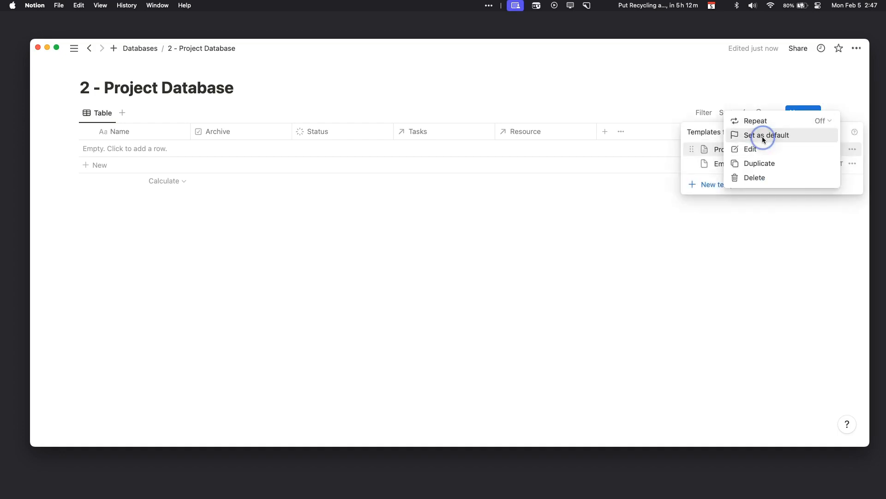
left_click(454, 243)
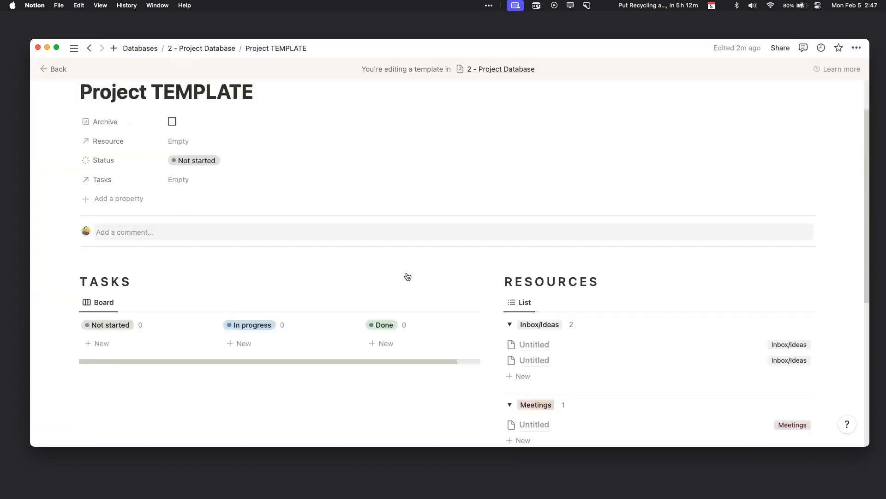
Filter the linked resource list to entries whose Project contains Project TEMPLATE.
scroll(560, 224, "down", 3)
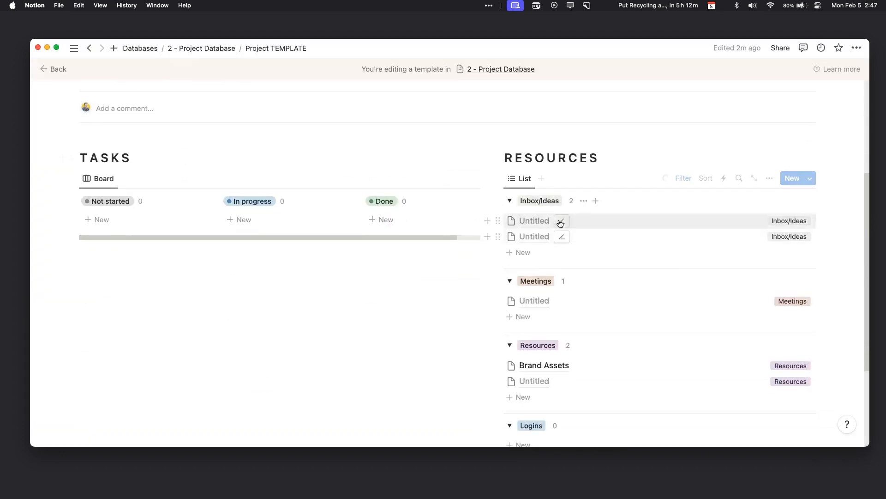
left_click(678, 186)
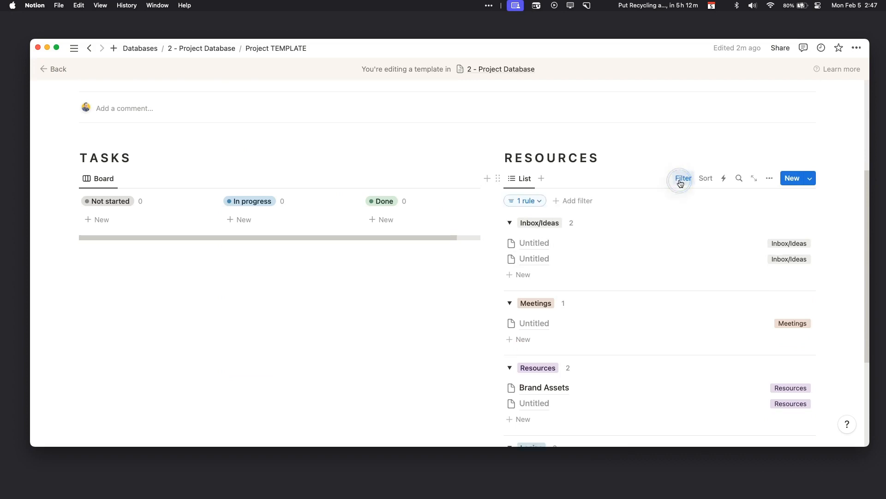
left_click(523, 200)
left_click(456, 224)
left_click(451, 279)
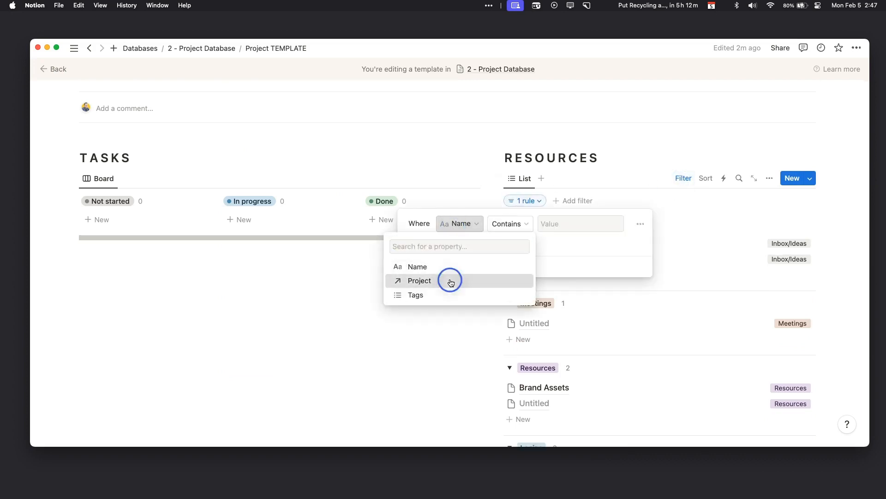
left_click(579, 228)
left_click(564, 264)
key("Escape")
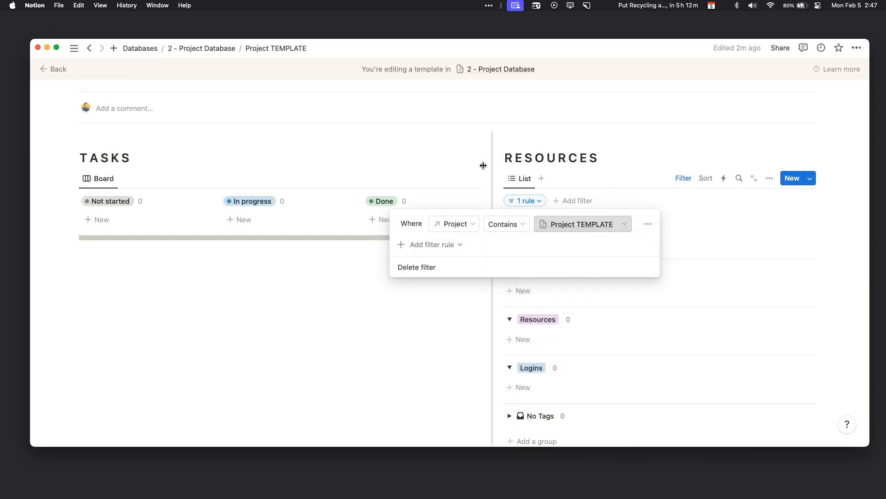
key("Escape")
Show the template's Resource and Tasks relation properties as Minimal and return to 2 - Project Database.
scroll(450, 258, "up", 5)
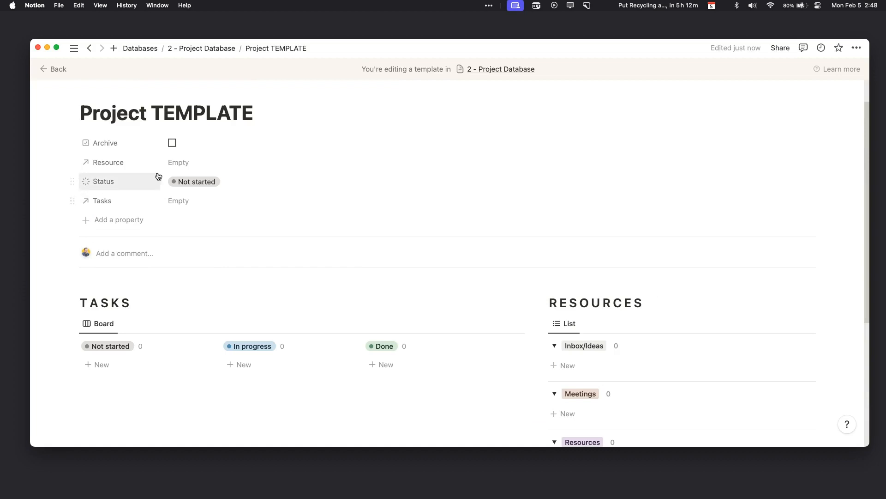
scroll(120, 257, "down", 3)
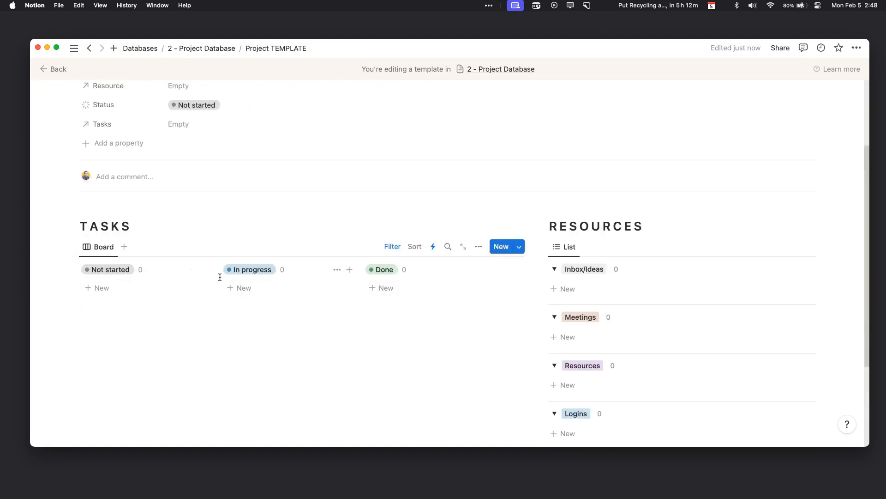
scroll(591, 271, "up", 2)
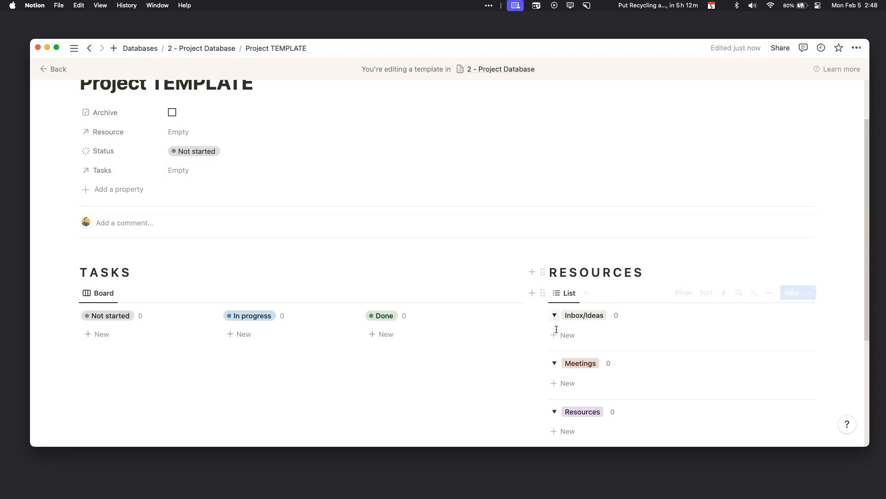
scroll(113, 160, "up", 1)
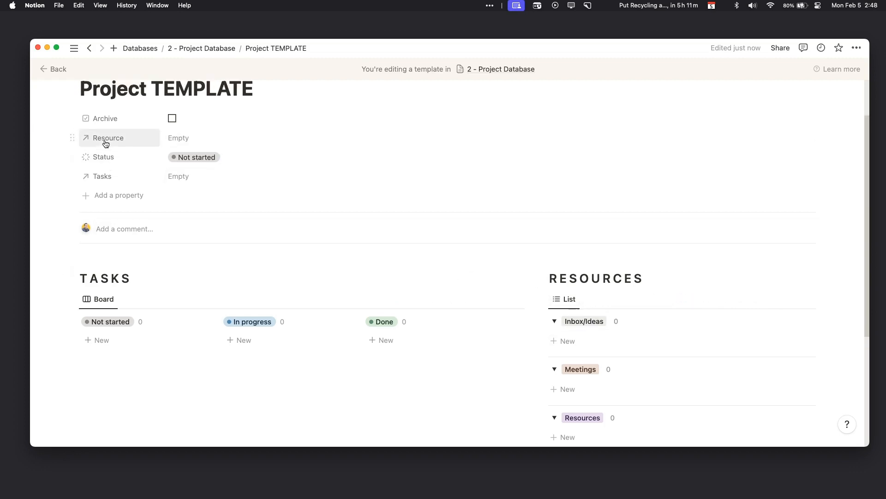
left_click(105, 139)
mouse_move(105, 160)
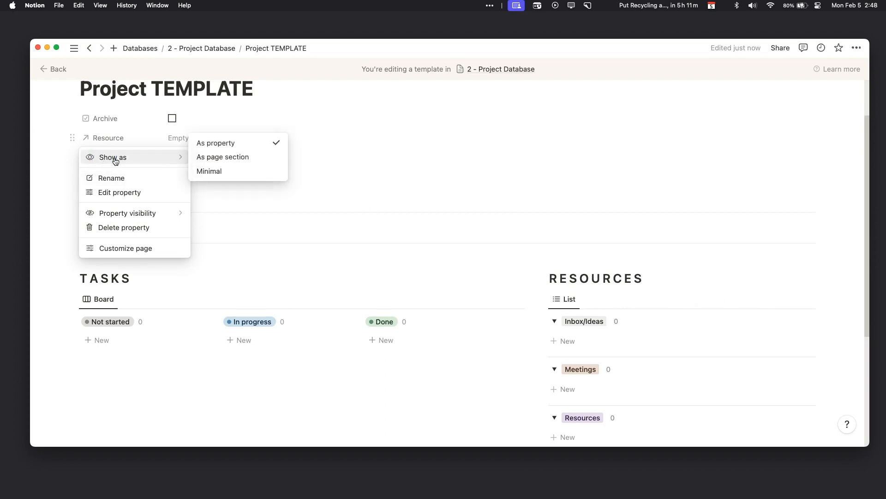
left_click(210, 169)
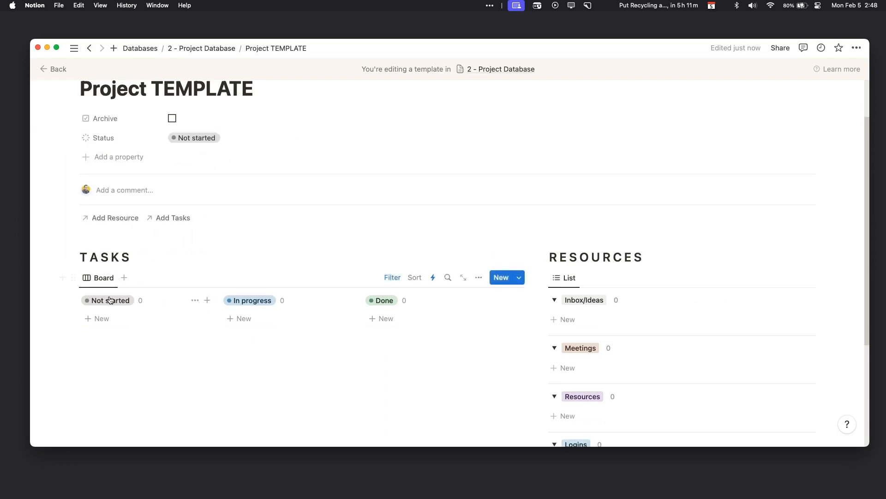
scroll(302, 294, "up", 1)
left_click(89, 48)
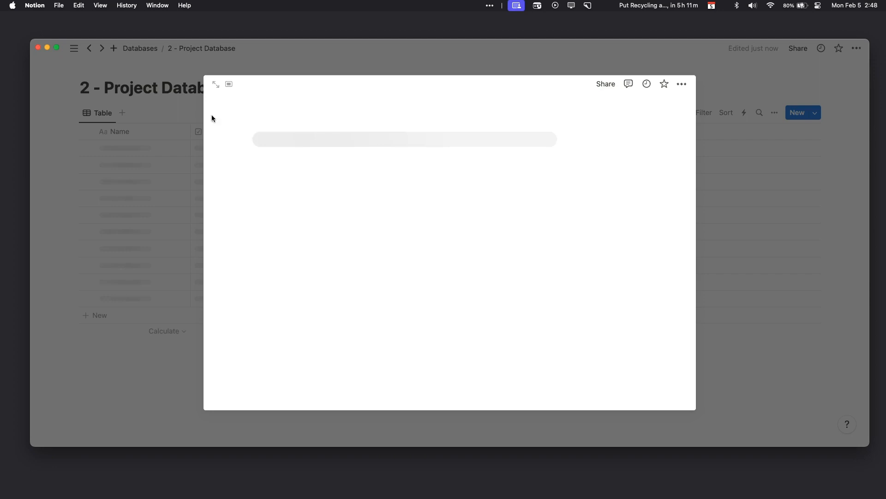
left_click(358, 67)
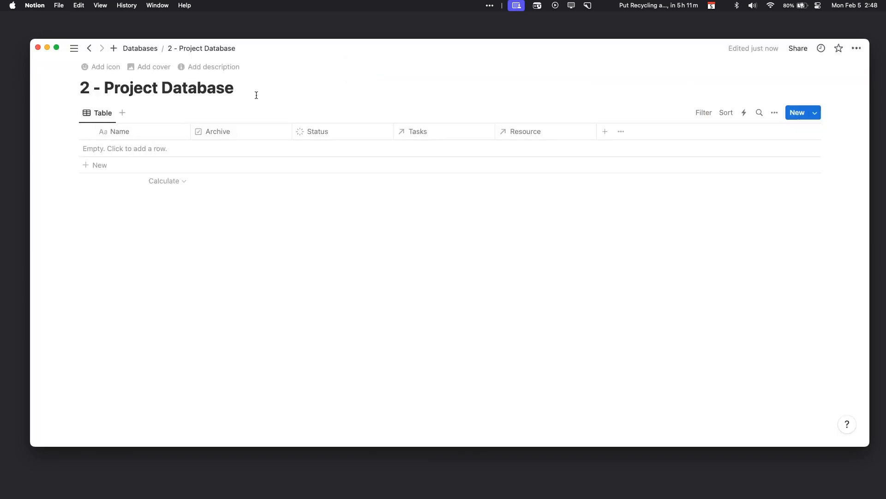
Switch the project view's layout to Gallery with page cover previews, Large cards and pages opening in Full page.
left_click(771, 113)
left_click(728, 175)
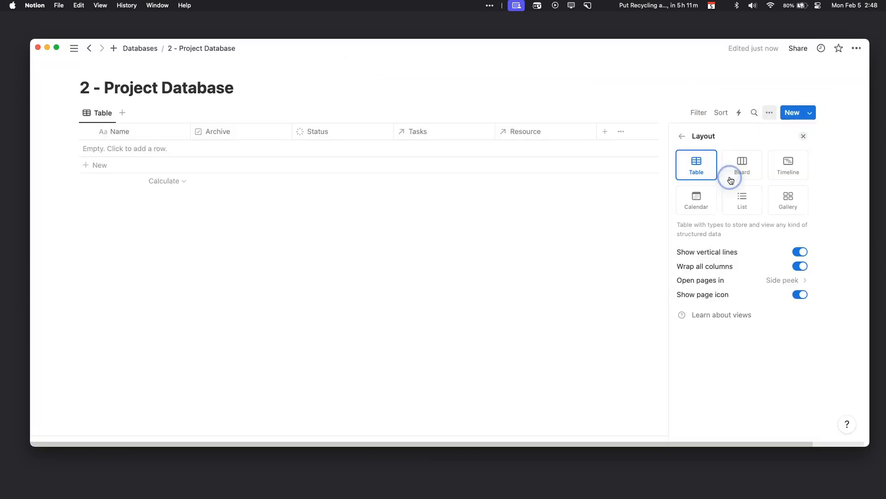
left_click(788, 196)
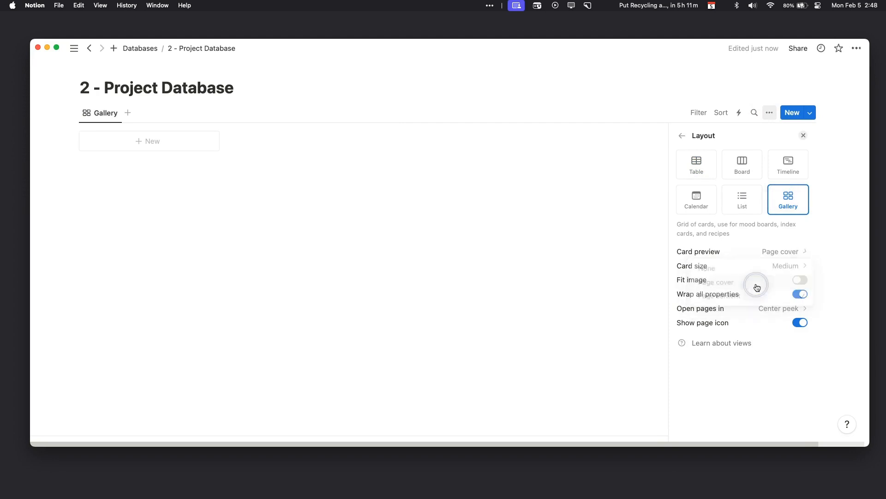
left_click(788, 266)
left_click(785, 310)
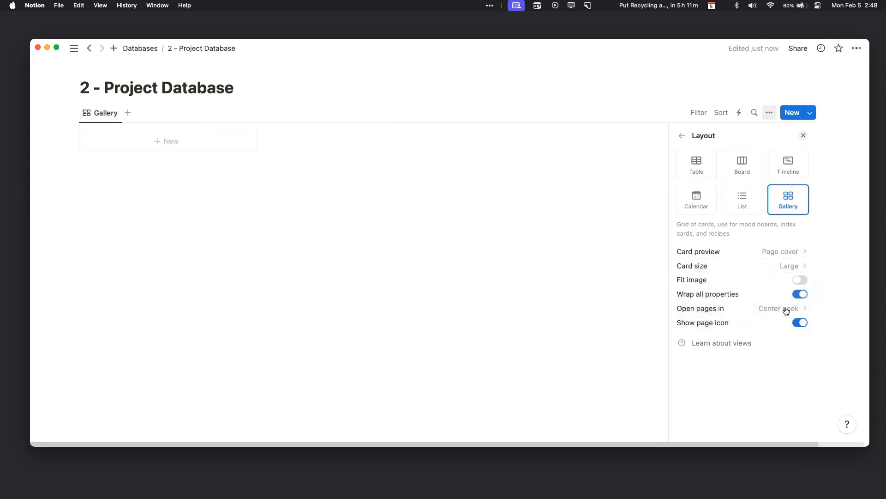
left_click(763, 310)
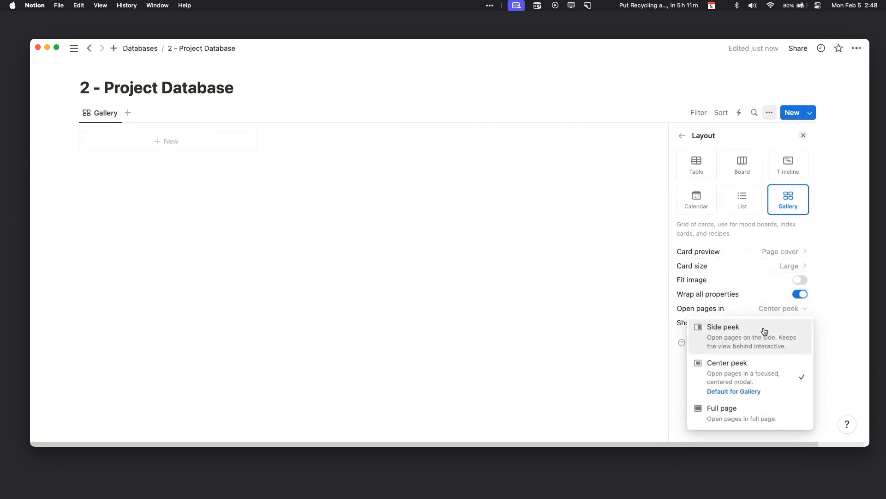
left_click(743, 410)
left_click(480, 304)
Create a new project in the gallery and title it Find Sarah Connor.
left_click(160, 139)
left_click(142, 132)
triple_click(142, 131)
type("Find Sarah Connor")
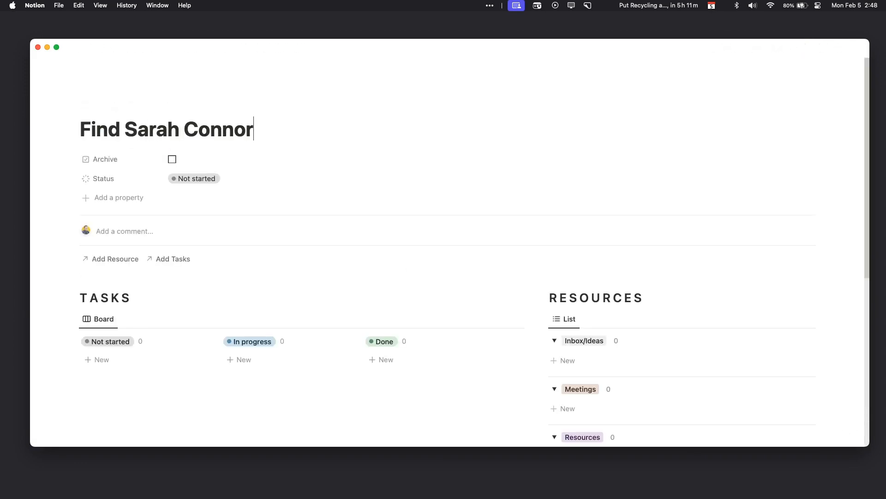
Replace the project's cover with an uploaded FIND Sarah Connor image and save its adjusted position.
left_click(134, 104)
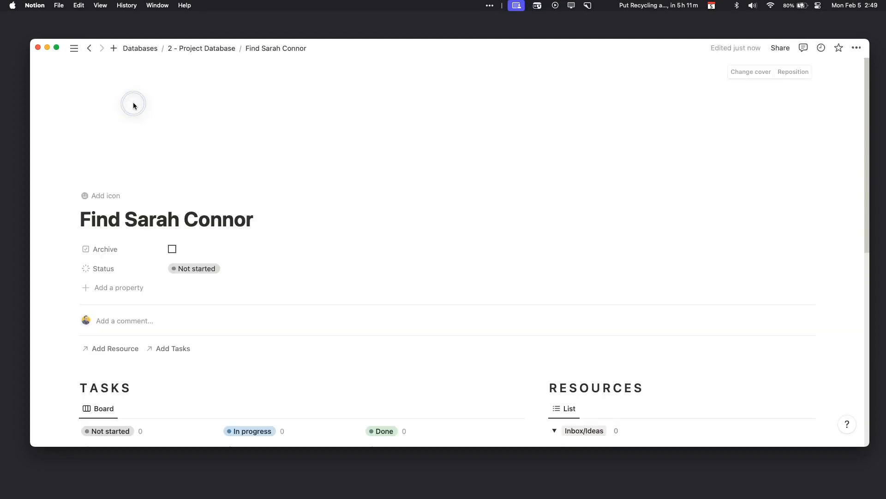
left_click(751, 72)
left_click(641, 90)
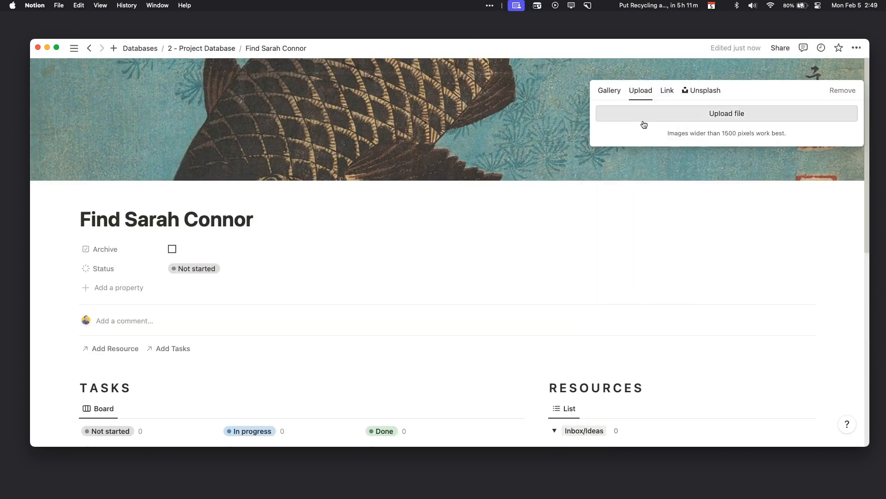
left_click(693, 115)
left_click(385, 196)
left_click(385, 188)
key("space")
left_click_drag(574, 158, 575, 172)
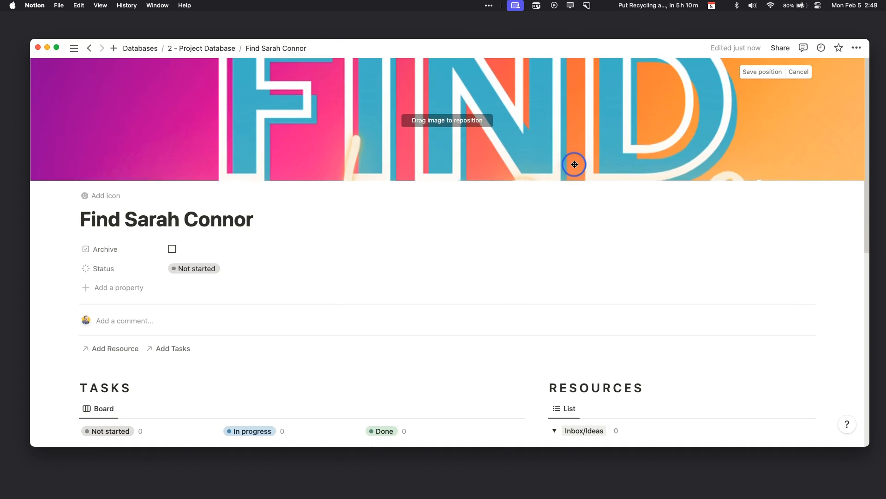
left_click(761, 72)
left_click(89, 48)
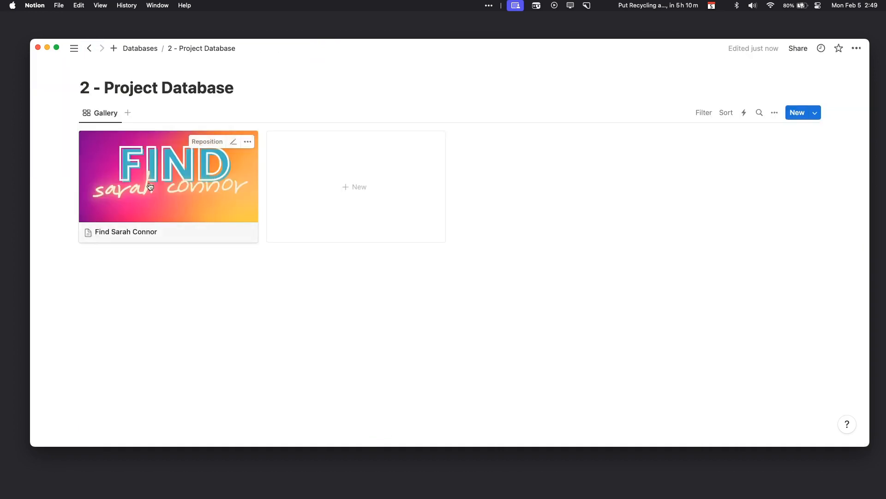
Reopen the Find Sarah Connor project and add the tasks Find John, Get Guns and Find Miles under Not started.
left_click(149, 185)
scroll(119, 300, "down", 4)
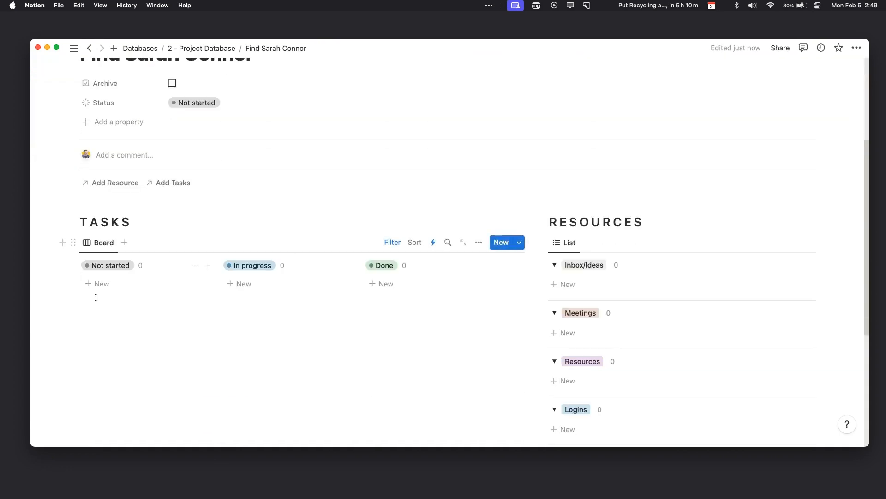
left_click(105, 288)
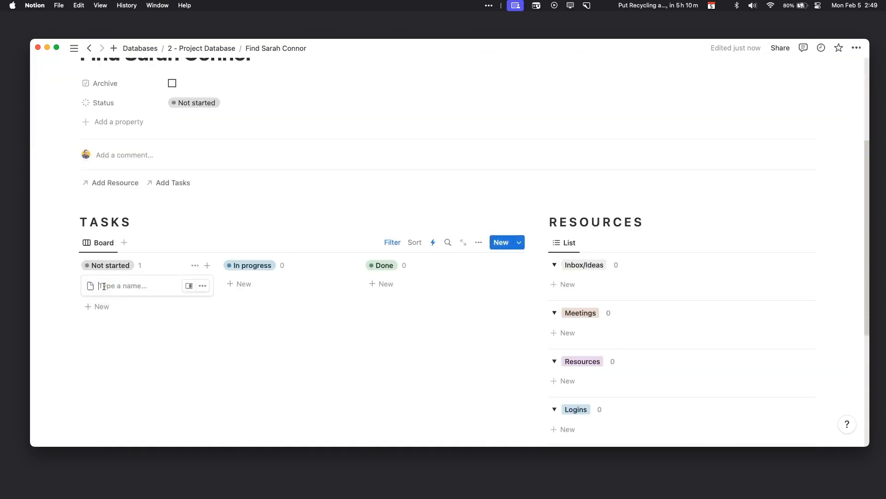
type("Find John")
key("Return")
type("Get Guns")
key("Escape")
left_click(124, 331)
type("Find M")
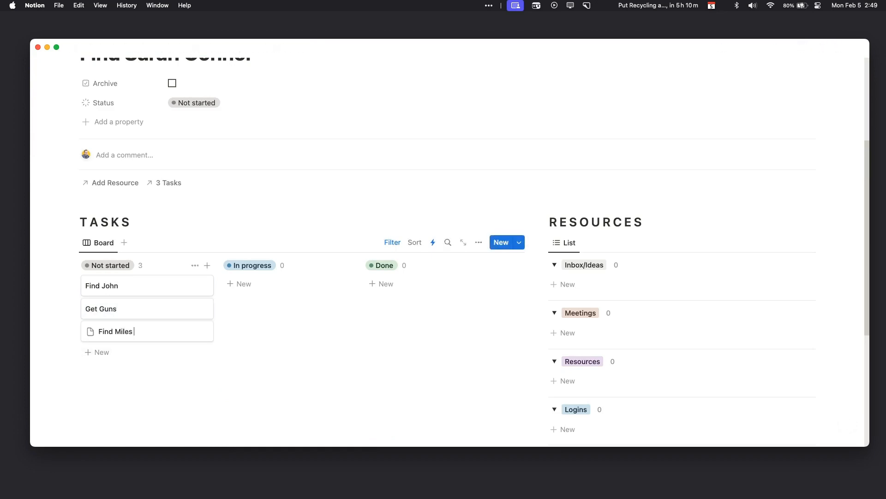
key("Escape")
Check the tasks linked to the project through its Tasks relation.
scroll(313, 263, "up", 3)
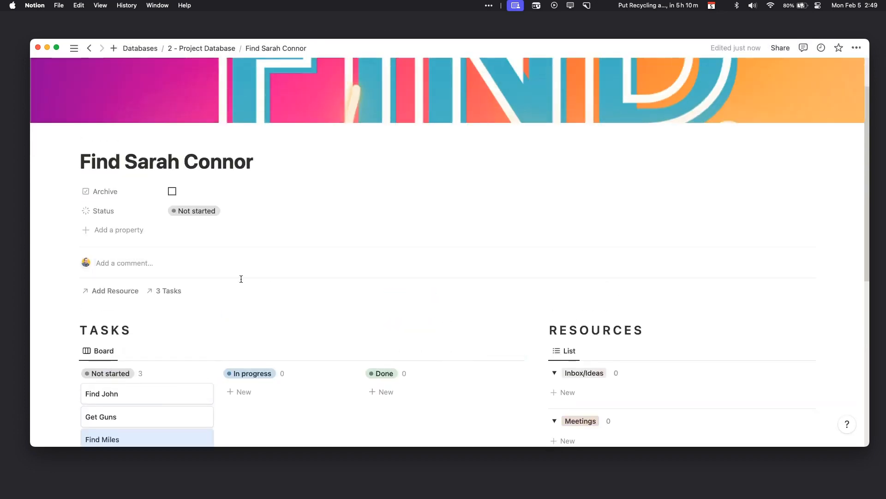
left_click(163, 292)
left_click(168, 303)
scroll(128, 246, "down", 3)
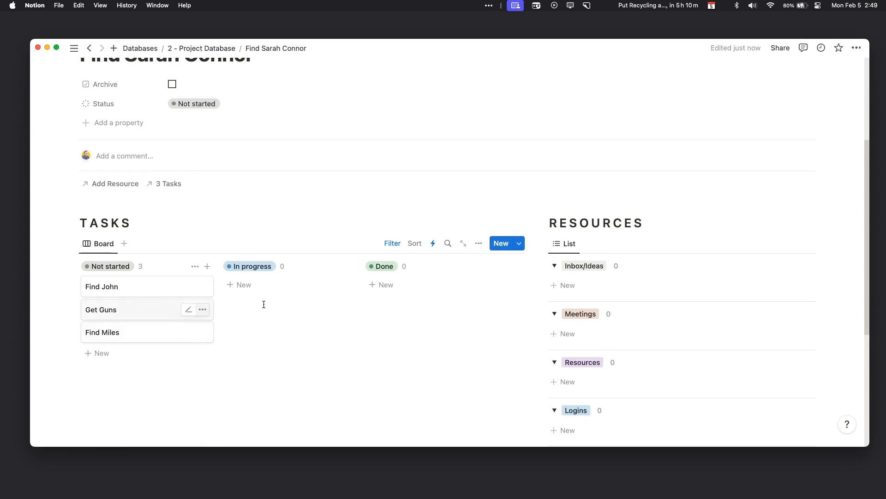
Add a resource named Hack into cyberdyne under Inbox/Ideas in the project's Resources list.
left_click(572, 285)
type("Hack into cyberdyne")
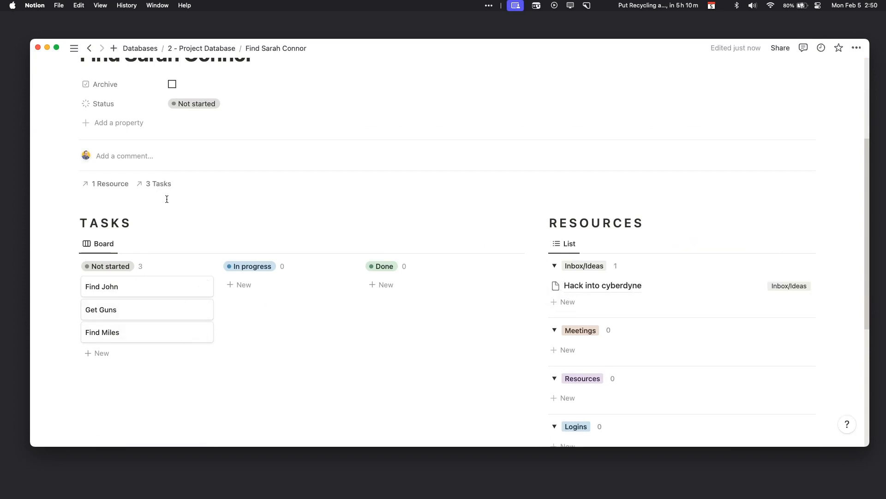
scroll(424, 233, "down", 3)
scroll(460, 211, "up", 4)
scroll(461, 211, "up", 3)
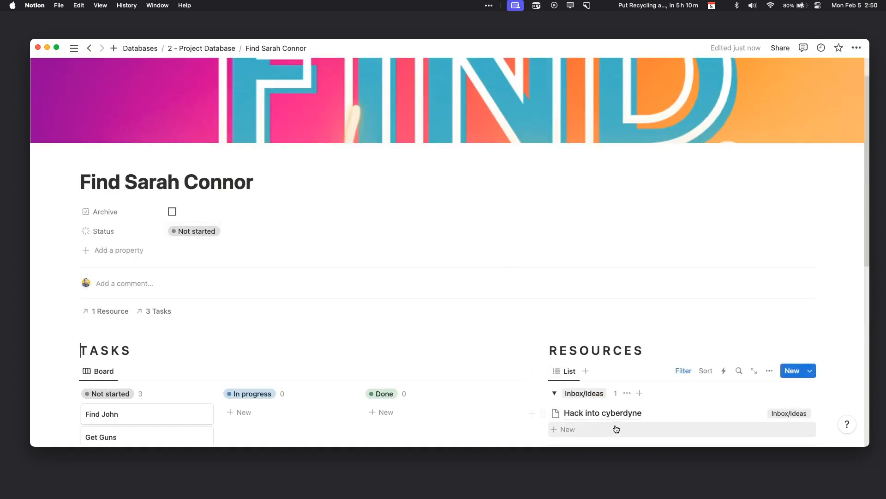
Check the properties of the Find John task and the Hack into cyberdyne resource, including their Project relation.
scroll(122, 394, "down", 3)
left_click(140, 340)
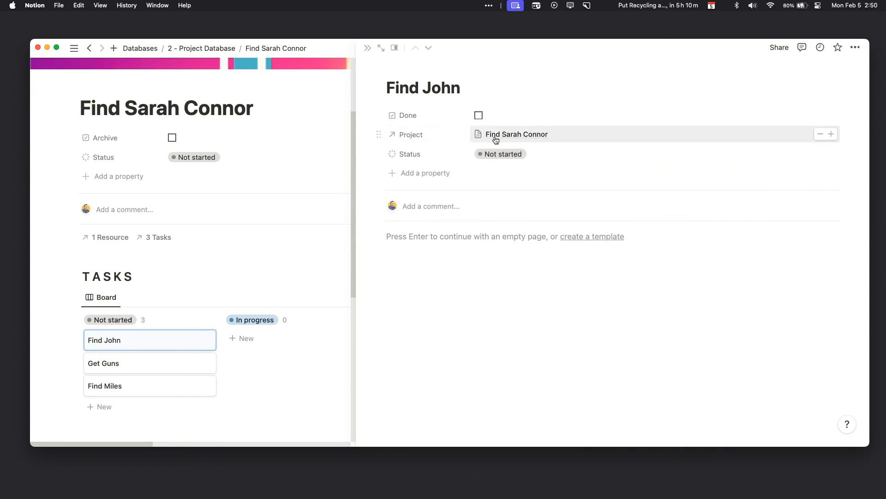
left_click(299, 159)
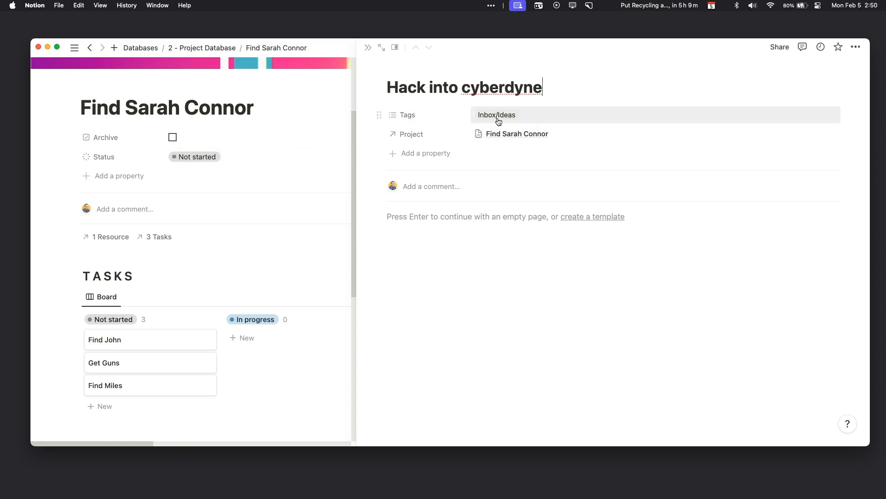
left_click(368, 48)
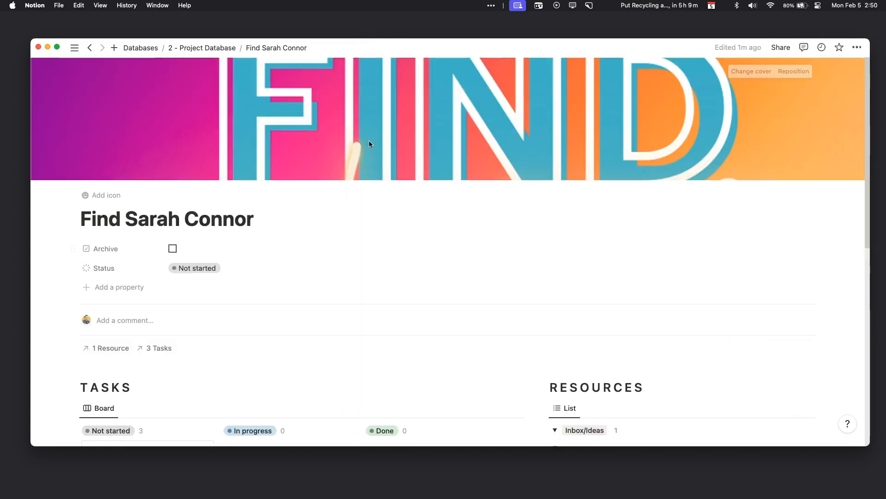
left_click(210, 48)
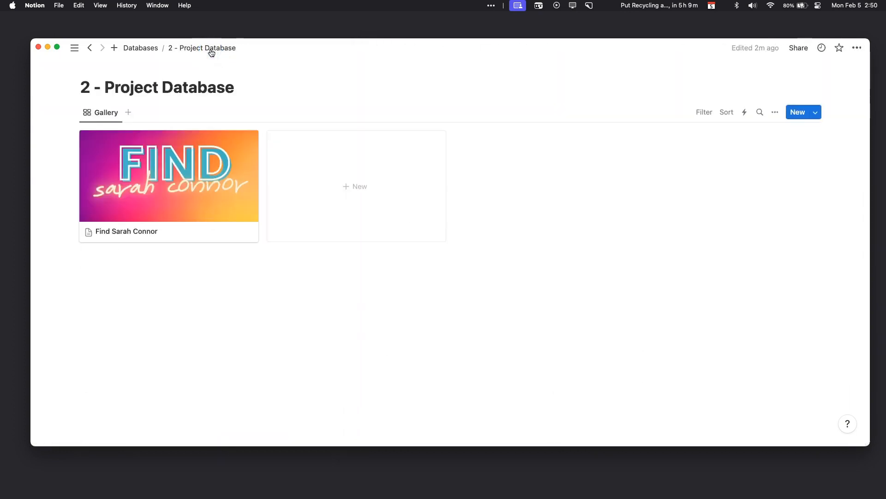
left_click(815, 112)
left_click(852, 149)
left_click(586, 146)
Reopen the Find Sarah Connor project and review its properties and its Tasks and Resources sections.
left_click(86, 183)
left_click(138, 187)
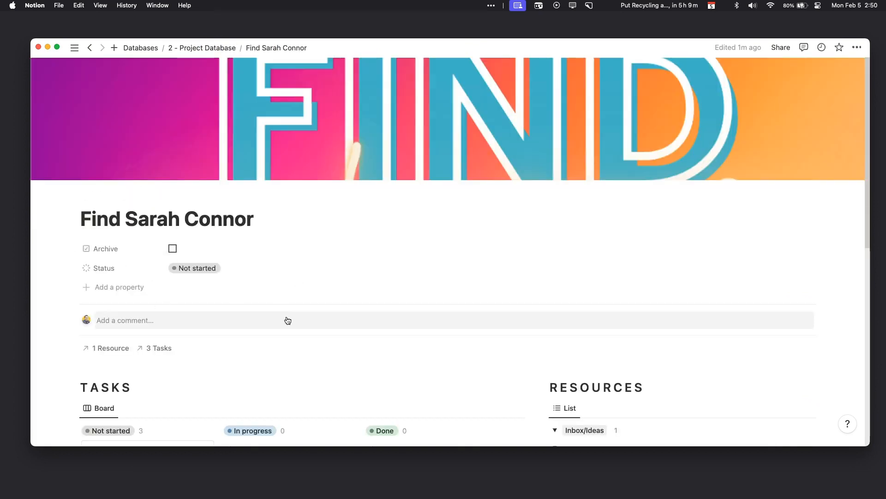
scroll(287, 319, "down", 5)
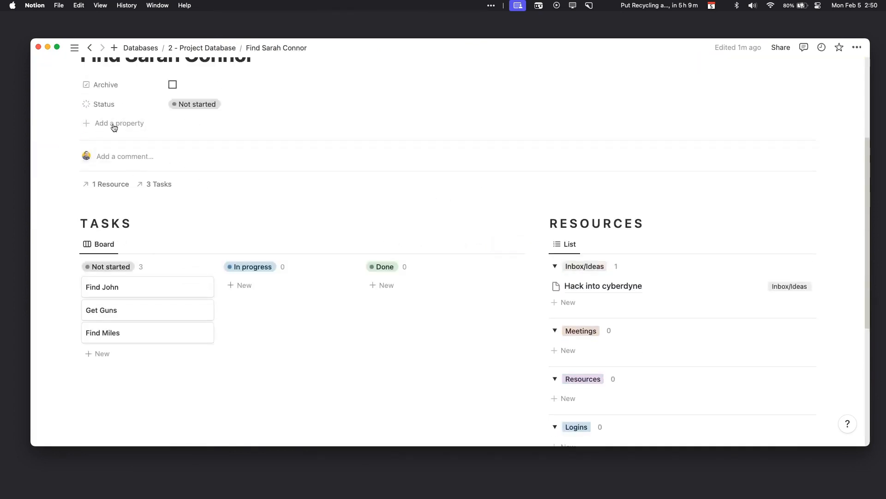
left_click_drag(64, 203, 750, 425)
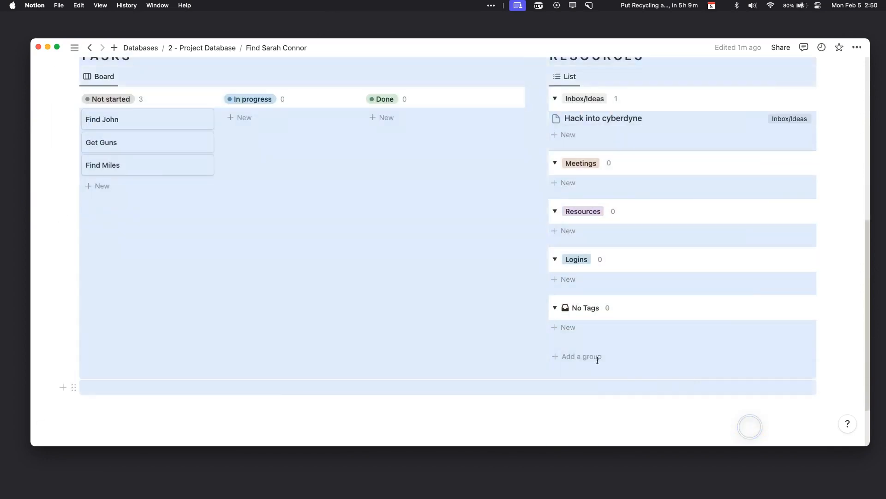
left_click(596, 385)
scroll(369, 218, "up", 4)
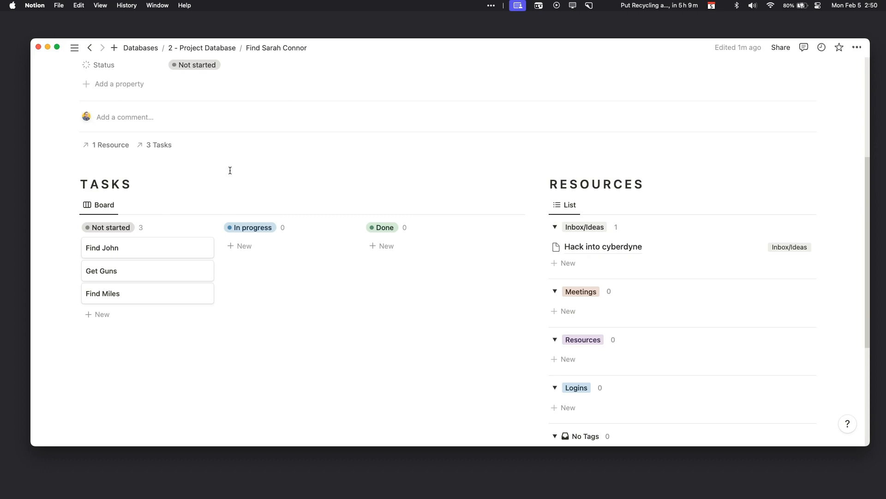
scroll(231, 169, "up", 5)
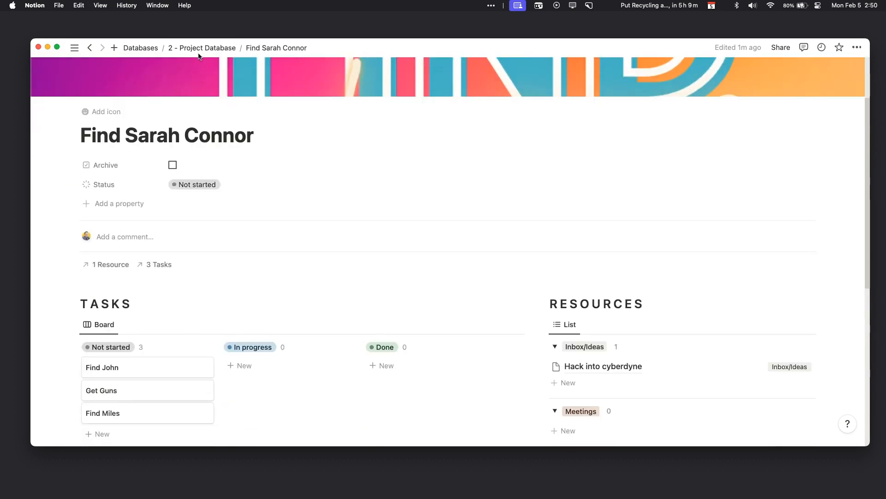
Open the Project TEMPLATE of the project database for editing as a full page.
left_click(199, 49)
left_click(817, 113)
left_click(851, 148)
left_click(742, 148)
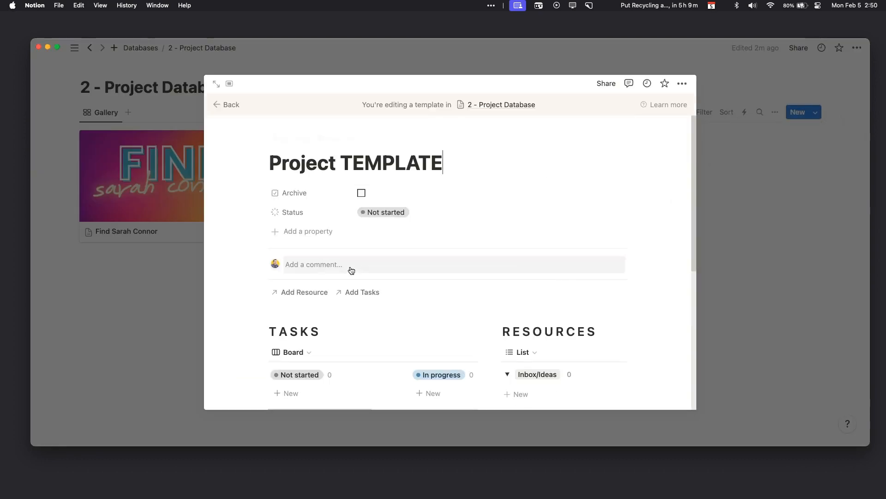
left_click(216, 83)
Add a rollup property to the project template, based on the Tasks relation.
left_click(138, 220)
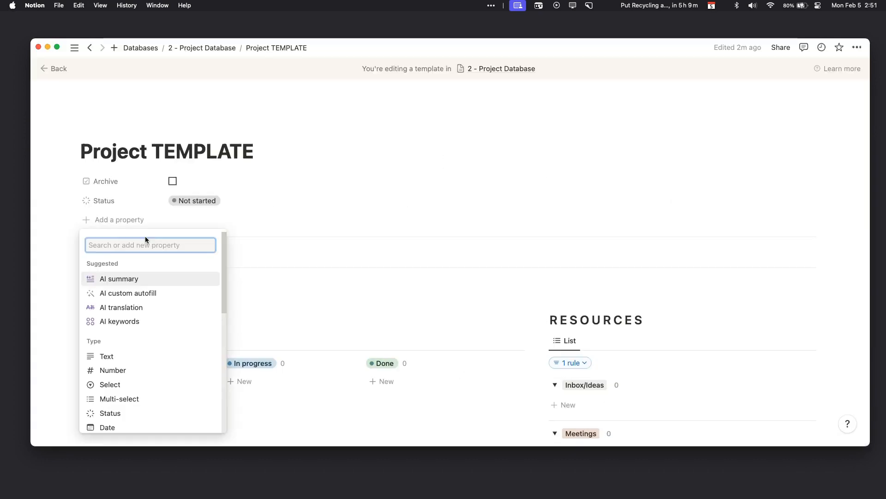
type("roll")
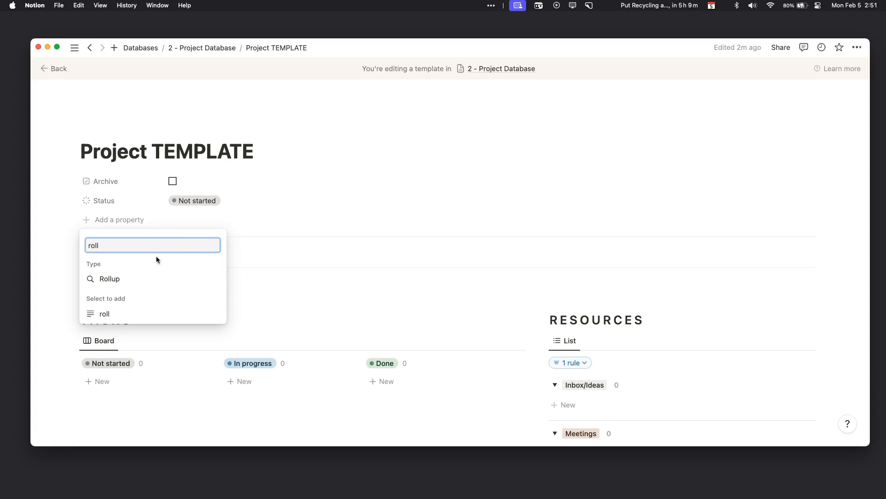
left_click(156, 277)
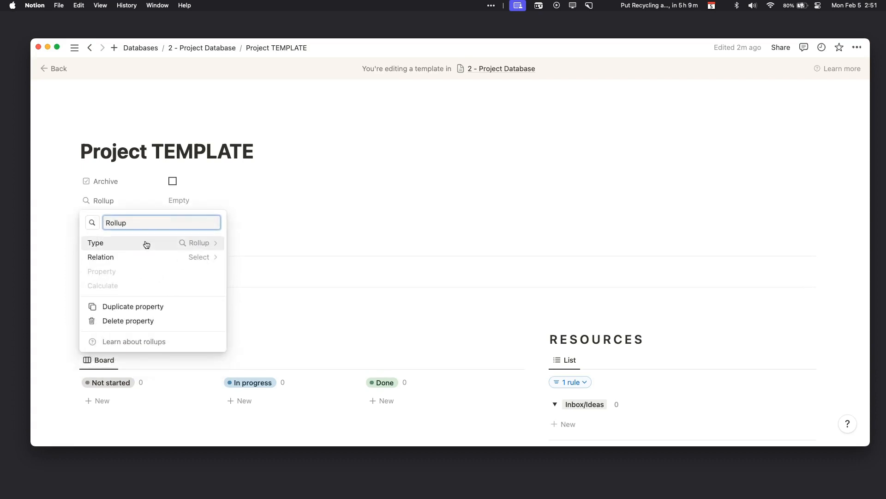
left_click(153, 259)
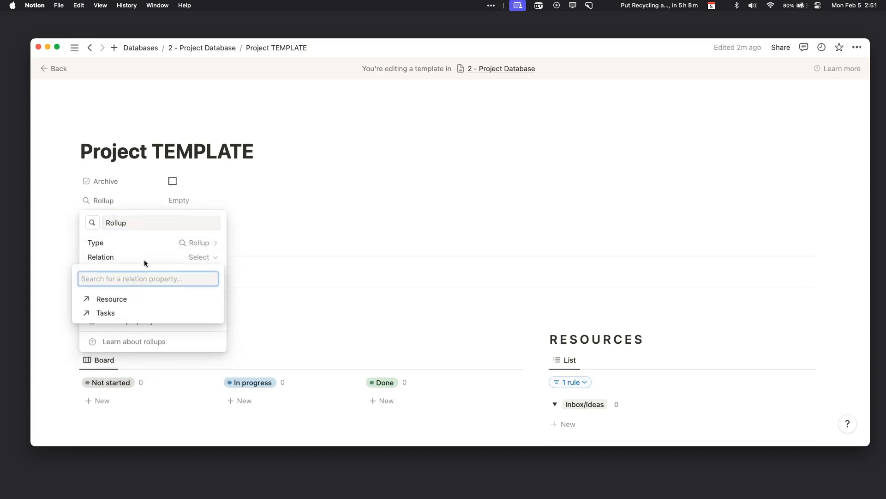
left_click(114, 313)
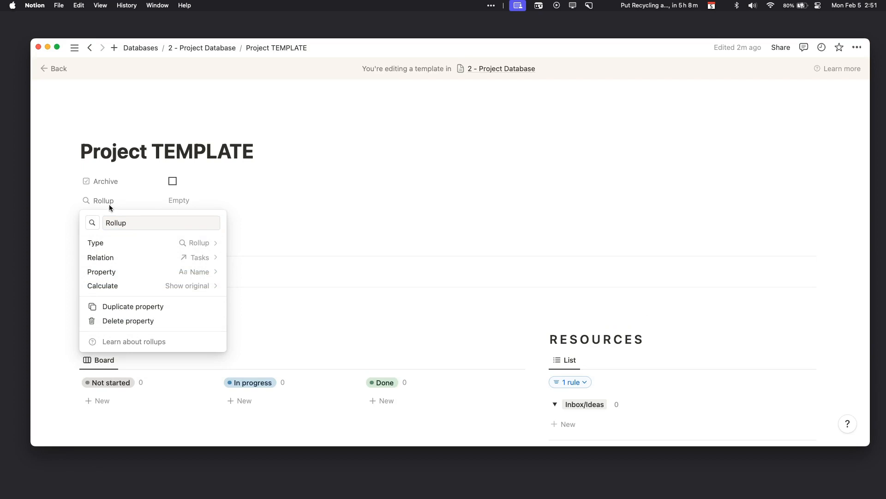
Set the rollup to calculate the percent per group of Status for Complete and show it as a bar.
left_click(194, 273)
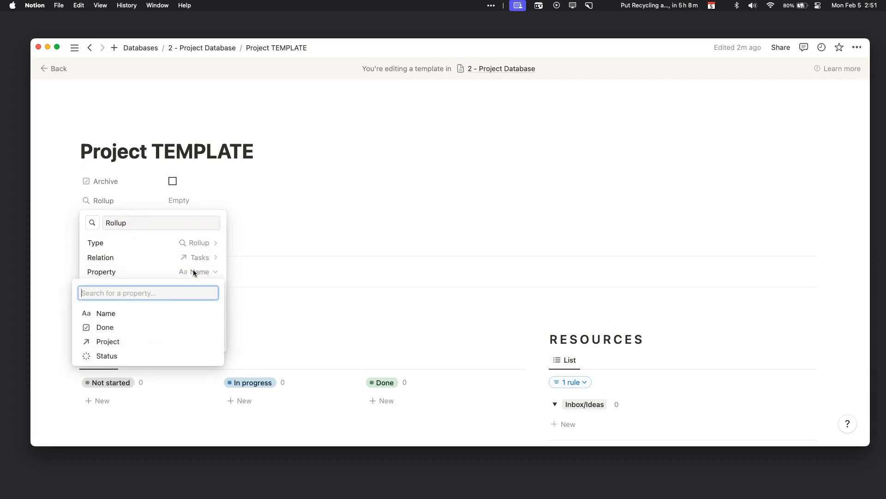
left_click(111, 358)
left_click(171, 284)
mouse_move(162, 347)
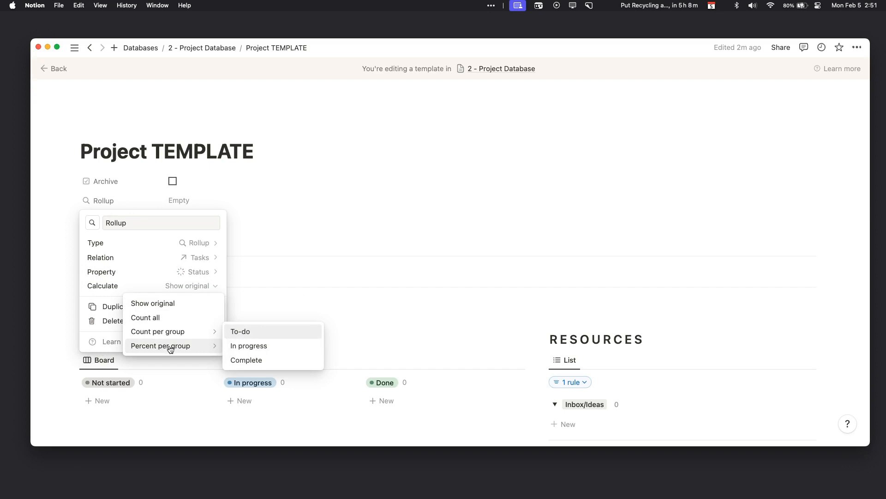
left_click(251, 358)
left_click(148, 326)
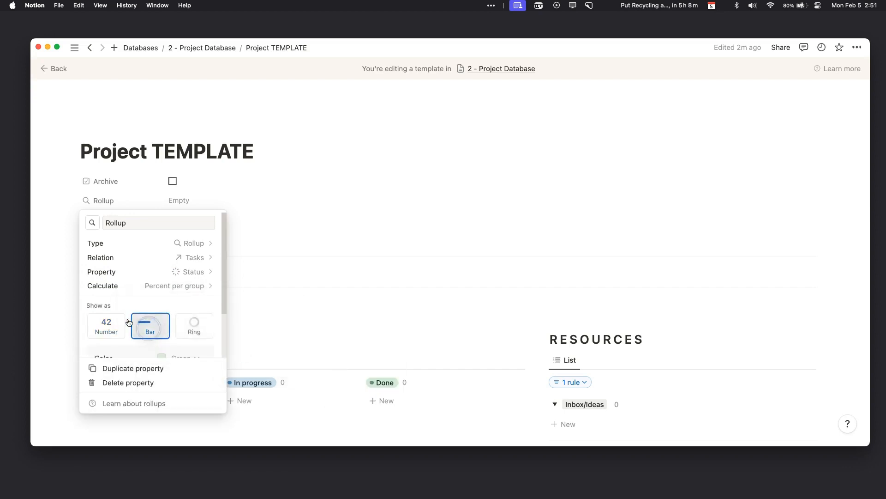
left_click(65, 282)
scroll(113, 321, "down", 3)
scroll(143, 228, "up", 3)
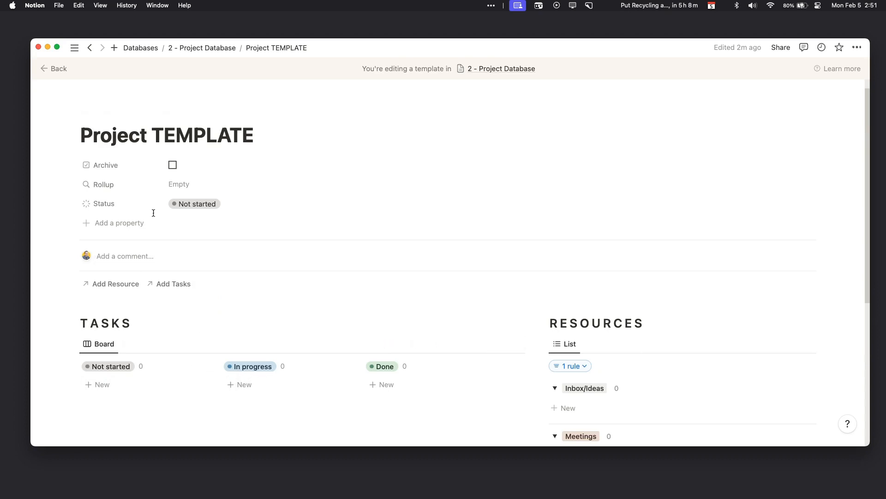
Rename the rollup property Progress and give it a chart icon.
left_click(98, 185)
left_click(125, 200)
key("super+a")
type("Progress")
left_click(92, 206)
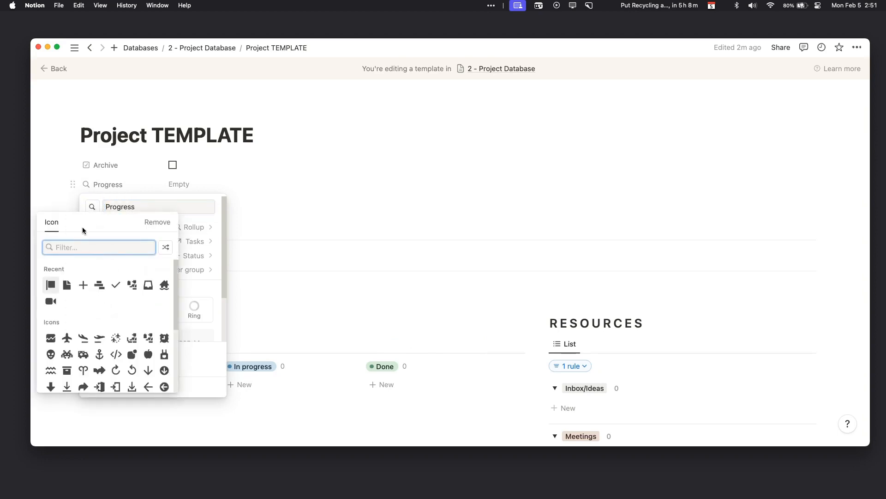
type("chart")
left_click(49, 287)
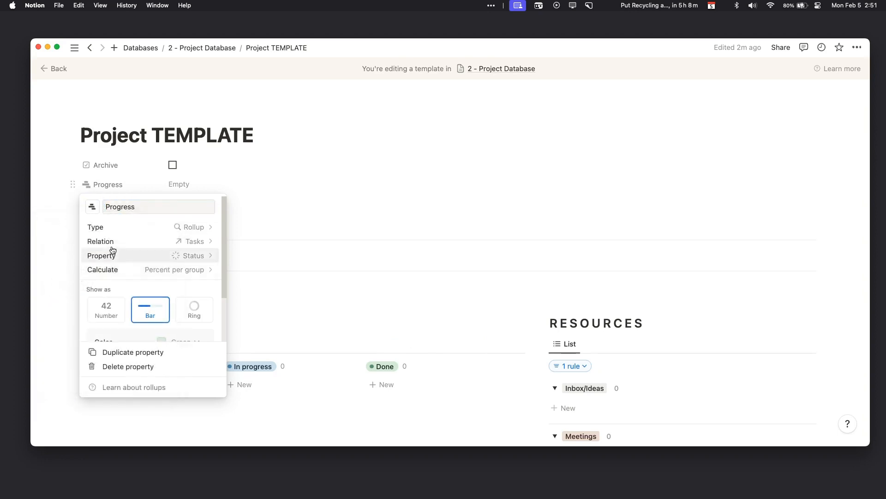
left_click(348, 250)
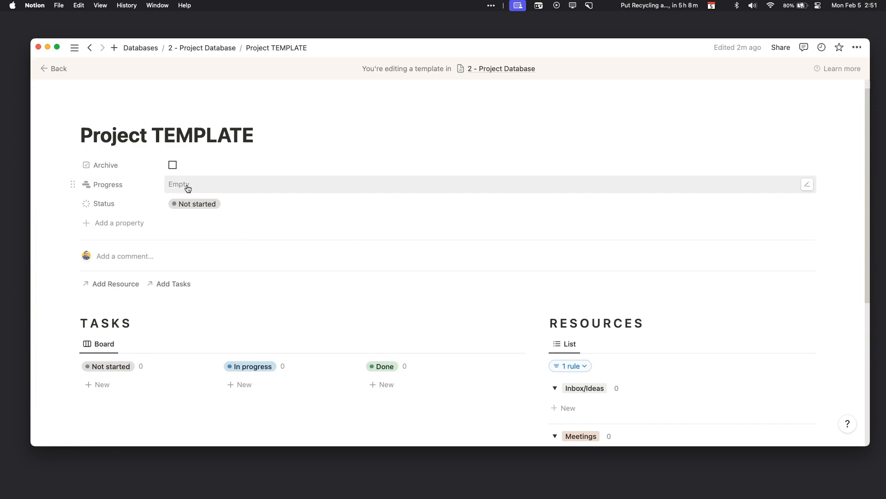
Review the Progress property's rollup calculation and bar display settings.
left_click(128, 187)
left_click(125, 217)
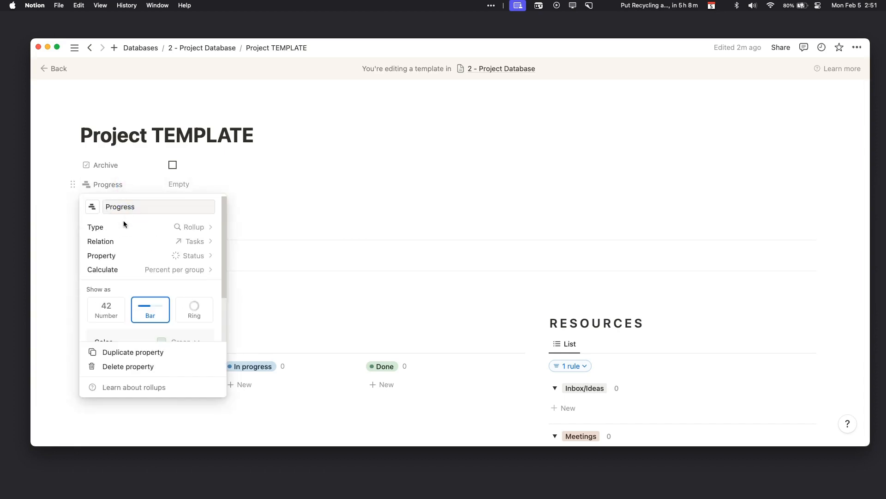
scroll(92, 334, "down", 3)
scroll(138, 276, "up", 2)
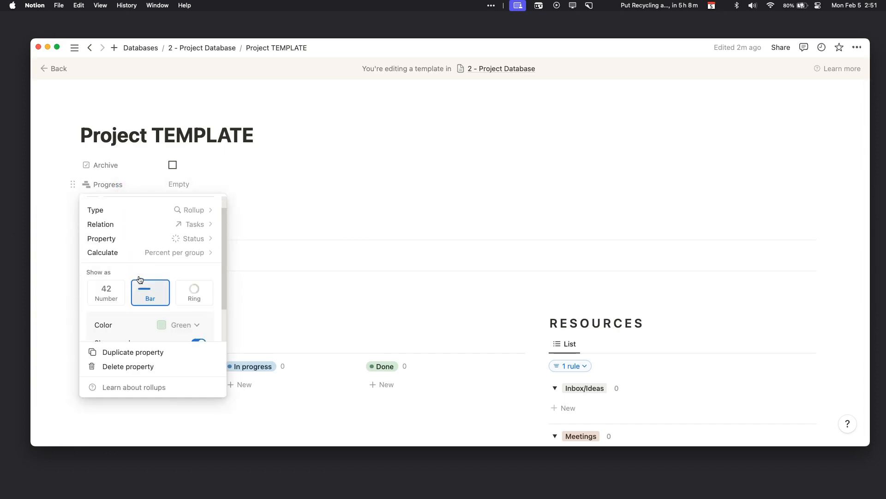
left_click(320, 212)
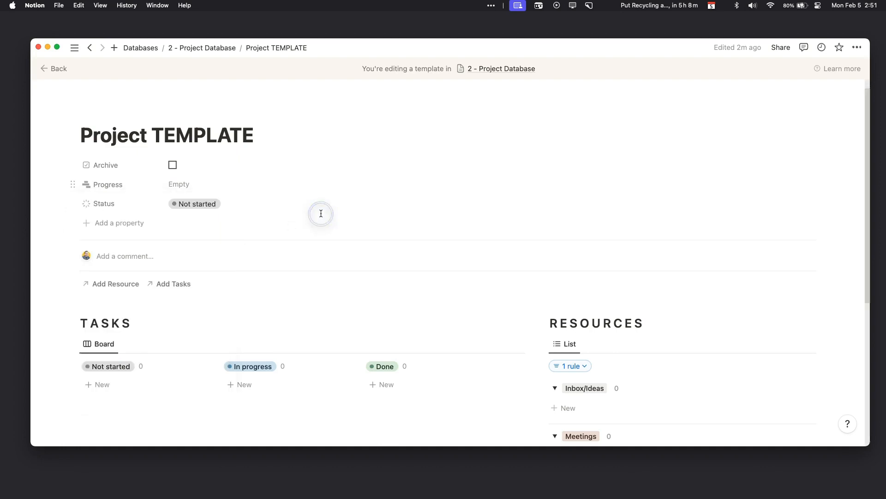
Add a second rollup property on the Tasks relation that counts all task names and shows as a number.
left_click(111, 223)
type("roll")
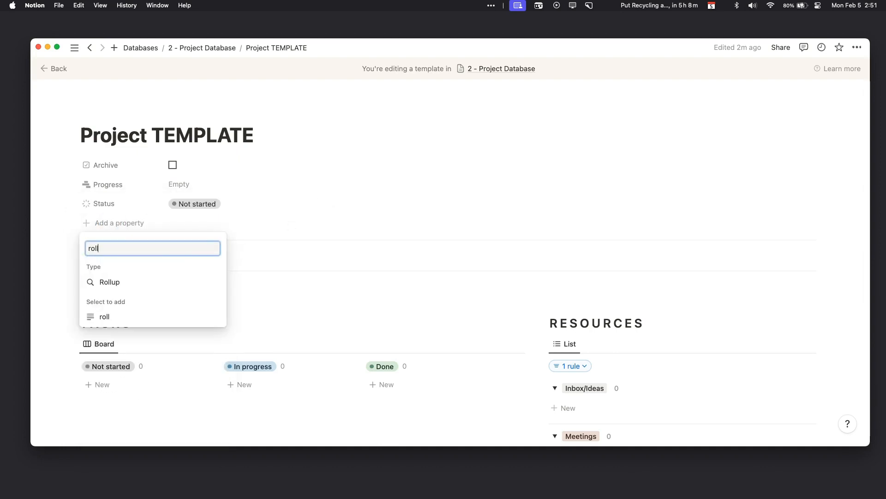
left_click(106, 280)
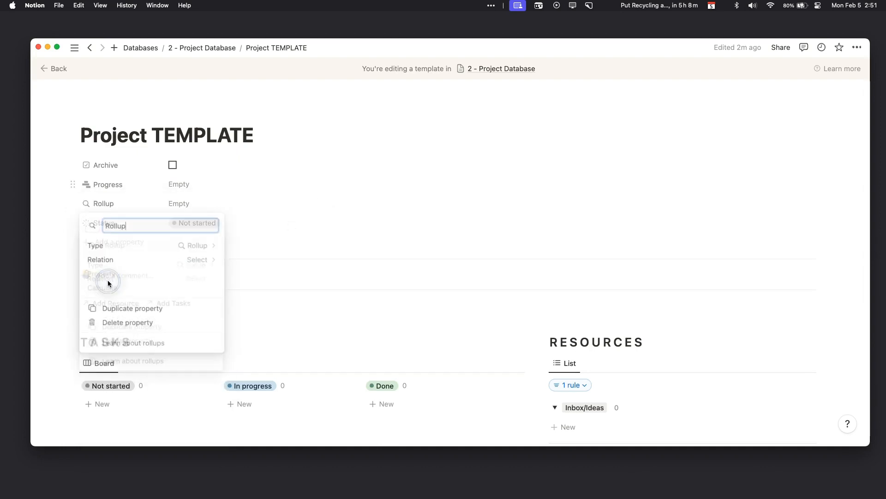
left_click(137, 260)
left_click(115, 318)
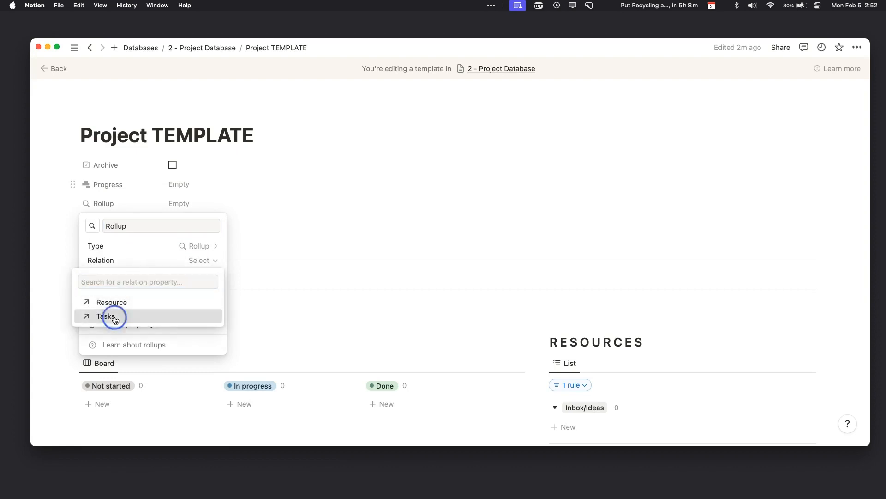
left_click(175, 276)
left_click(132, 312)
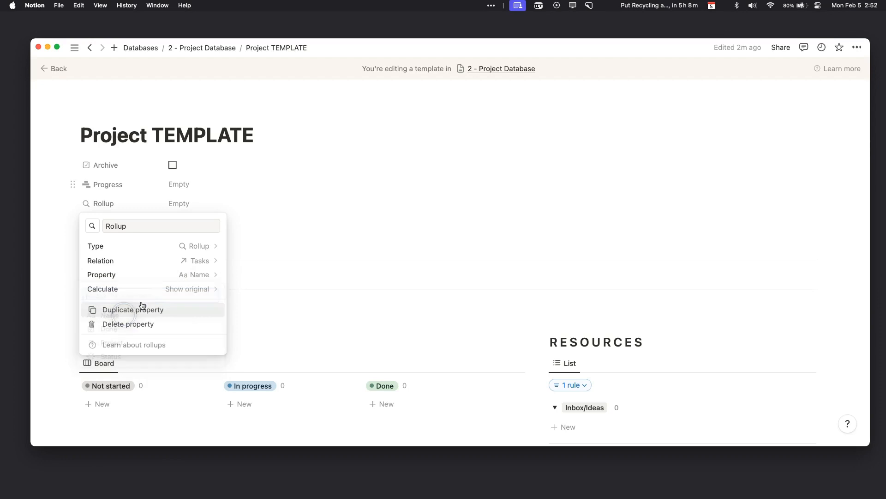
left_click(141, 289)
left_click(154, 333)
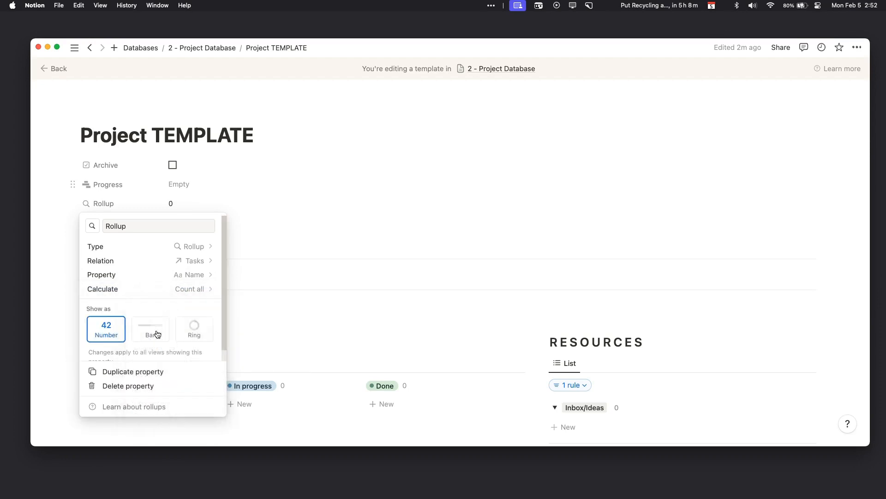
left_click(107, 316)
Rename the count rollup Total Tasks with a wave icon and order the template properties Status, Progress, Total Tasks, Archive.
left_click(103, 203)
left_click(111, 220)
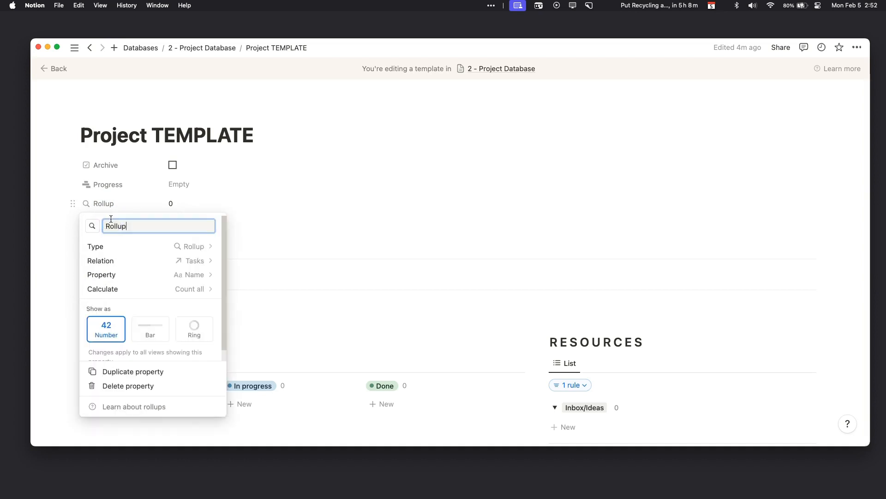
left_click(92, 226)
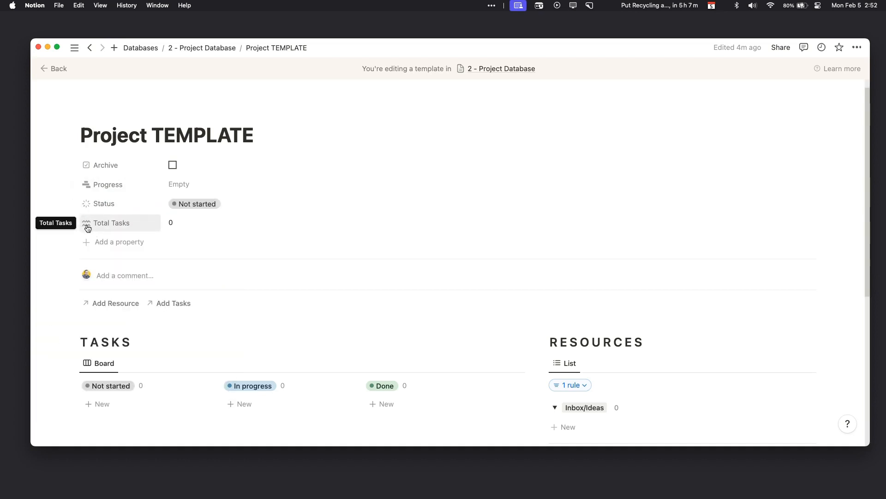
left_click_drag(85, 203, 70, 221)
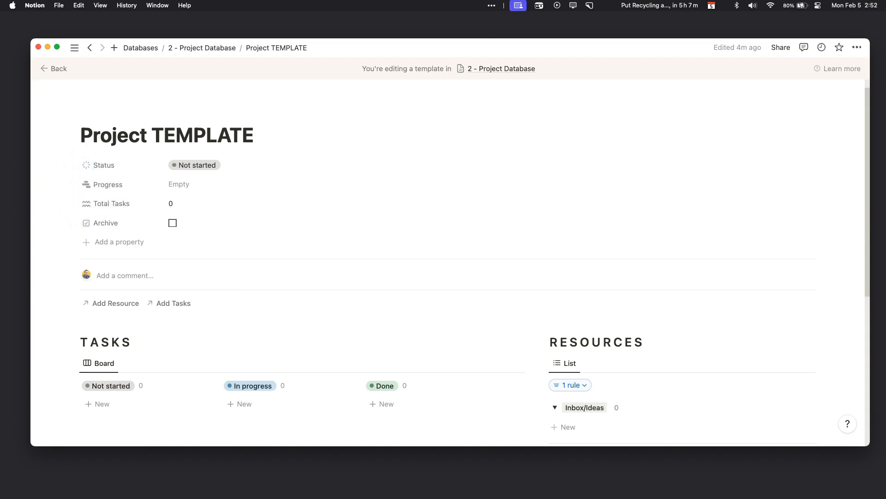
Leave the project template, open the Find Sarah Connor project and move its Find Miles task to Done.
left_click(50, 70)
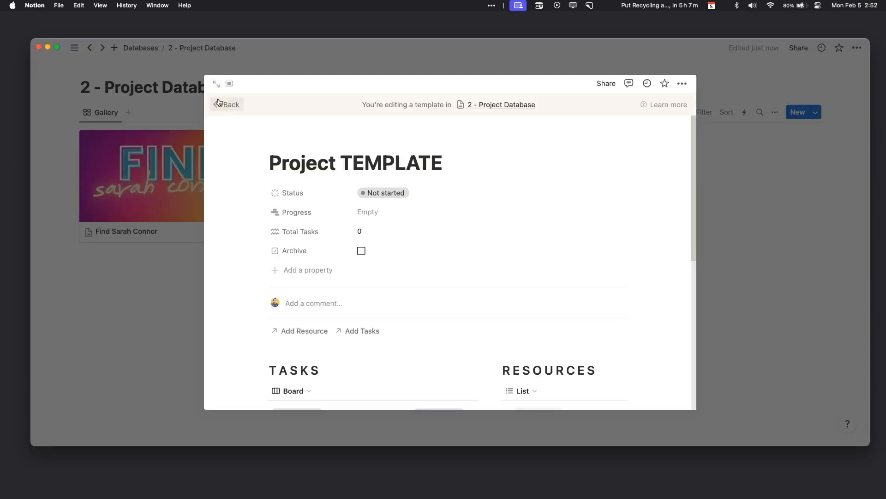
left_click(218, 103)
scroll(308, 233, "down", 5)
scroll(154, 197, "up", 2)
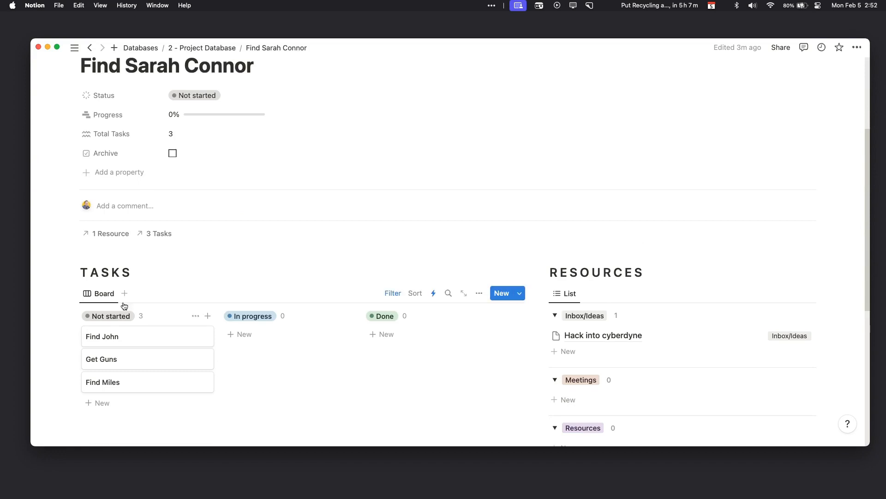
left_click_drag(175, 337, 393, 340)
left_click_drag(138, 336, 399, 338)
left_click_drag(262, 340, 416, 323)
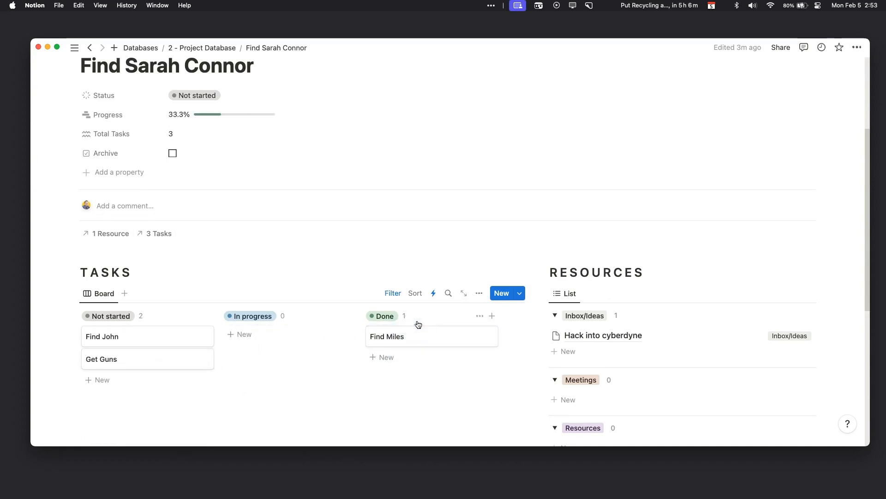
scroll(265, 231, "up", 3)
scroll(224, 231, "down", 2)
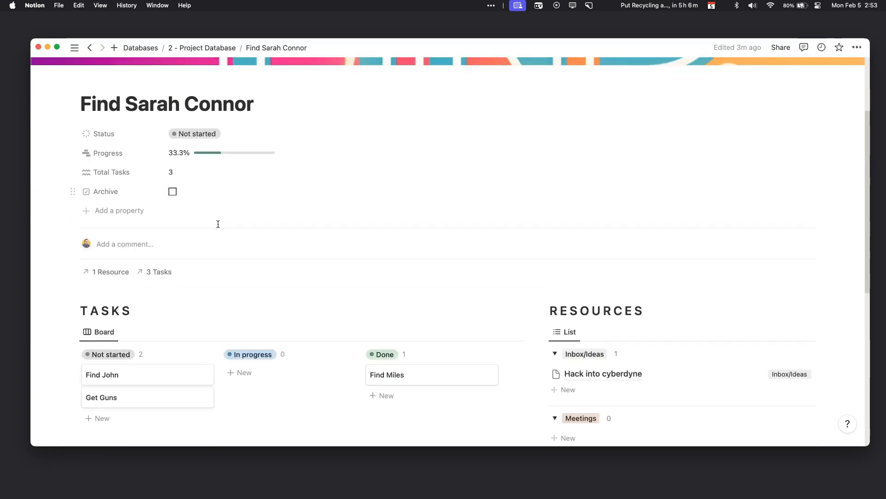
scroll(295, 188, "up", 5)
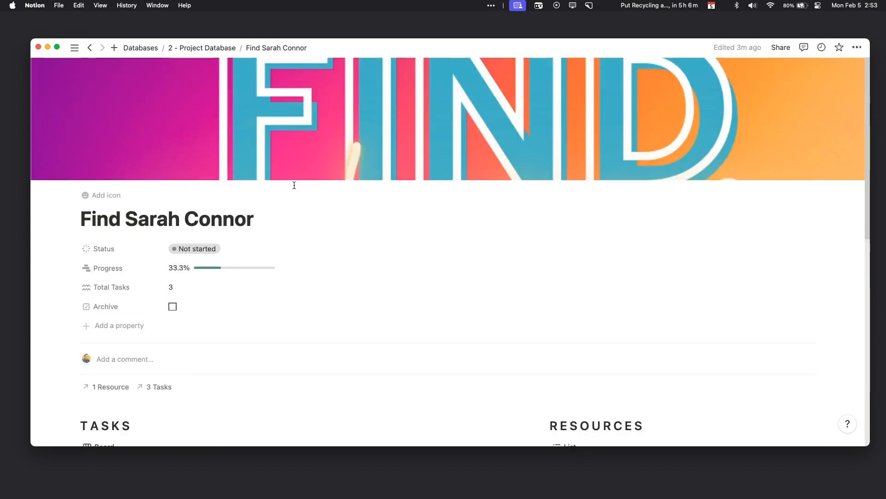
Show the Progress and Status properties on the cards of the 2 - Project Database gallery.
left_click(185, 48)
left_click(772, 113)
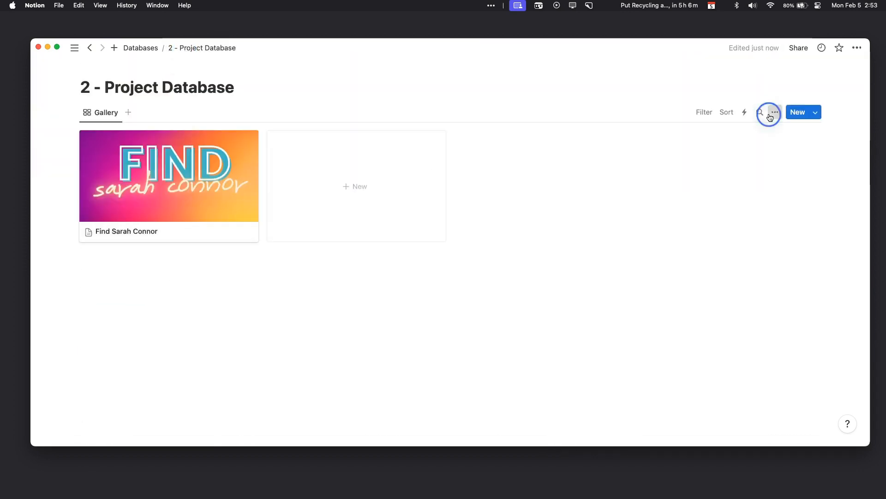
left_click(733, 199)
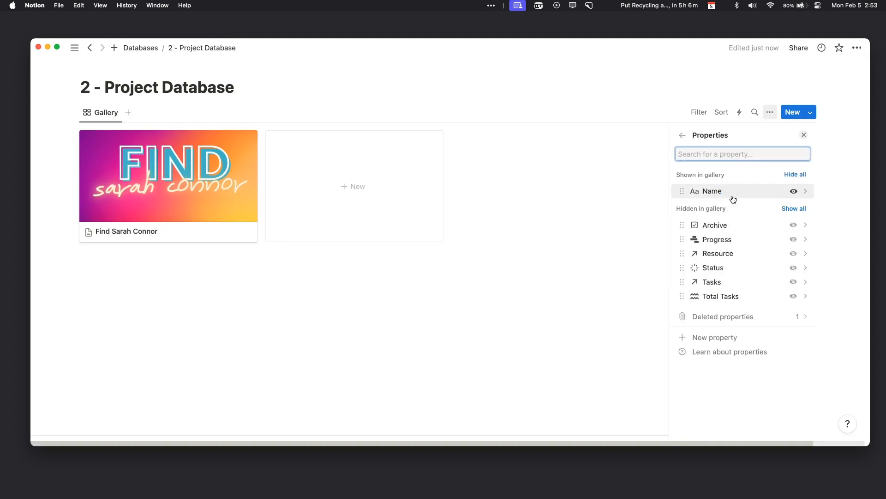
left_click(793, 239)
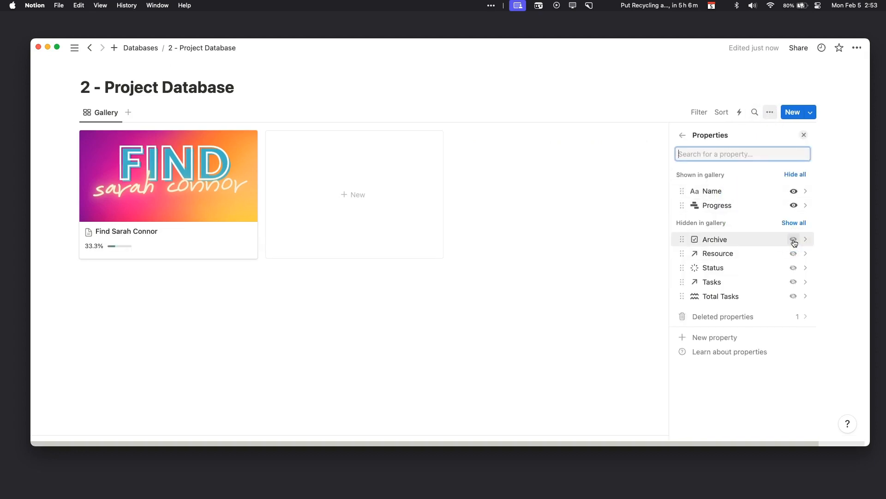
left_click(793, 268)
left_click(391, 341)
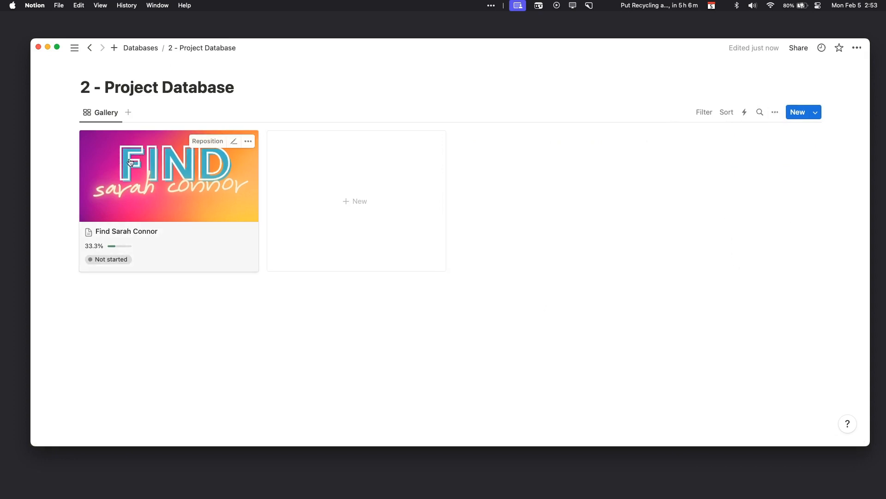
Switch the project database to a table layout and open the Tasks column's options.
left_click(775, 112)
left_click(697, 166)
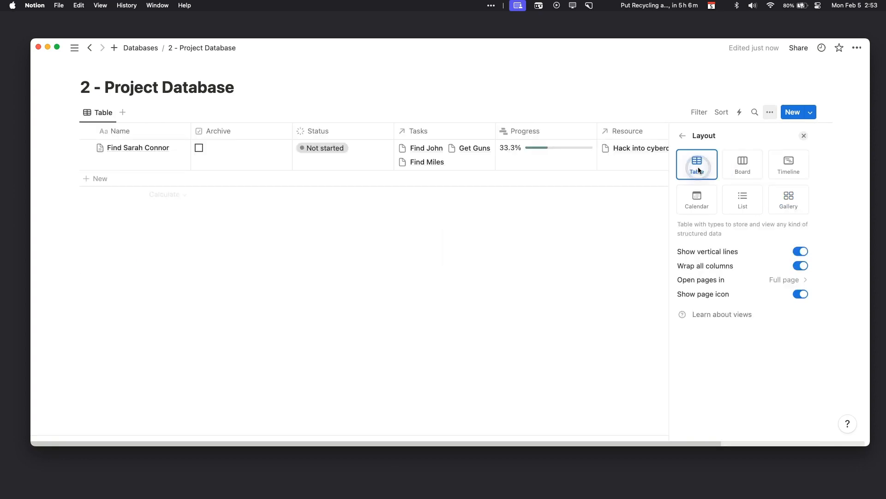
left_click(434, 133)
left_click(433, 132)
right_click(433, 132)
left_click(434, 131)
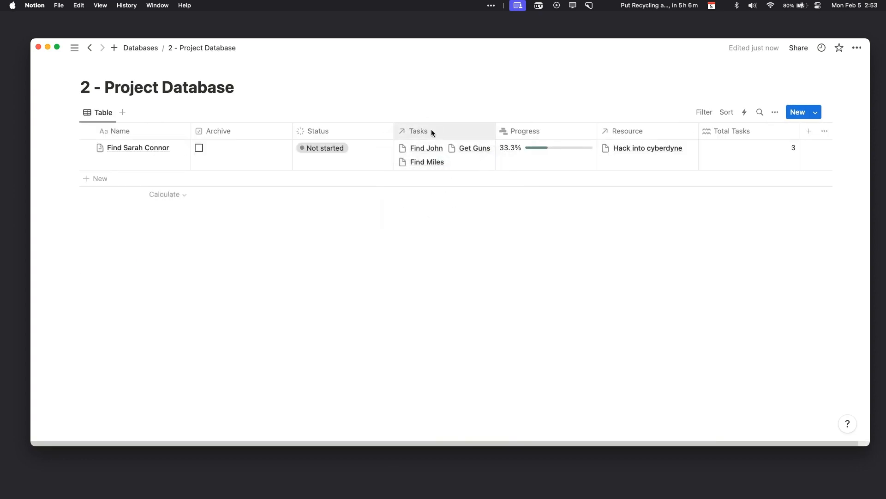
left_click(433, 132)
left_click(430, 240)
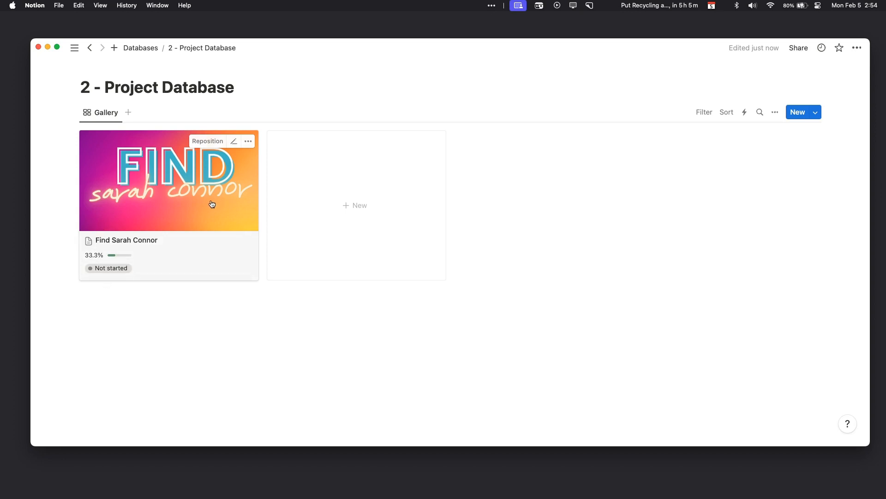
Open the Find Sarah Connor project and add a Button property to it.
left_click(189, 199)
scroll(219, 245, "down", 5)
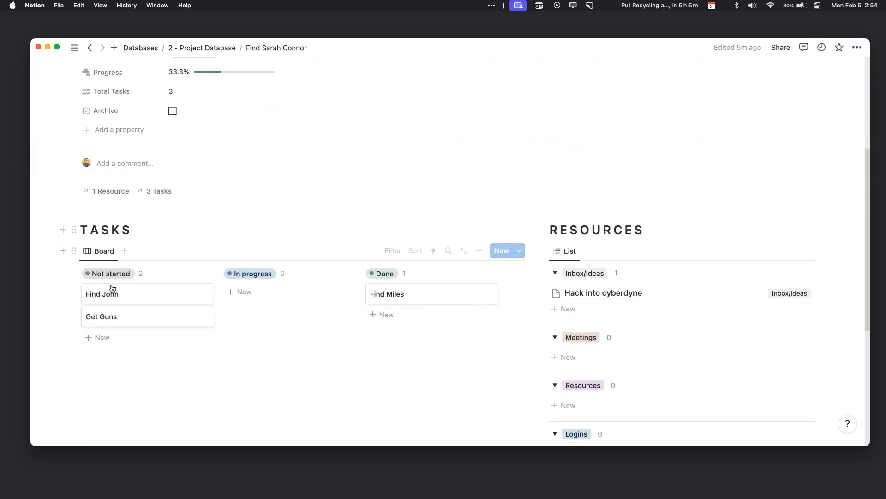
left_click(194, 48)
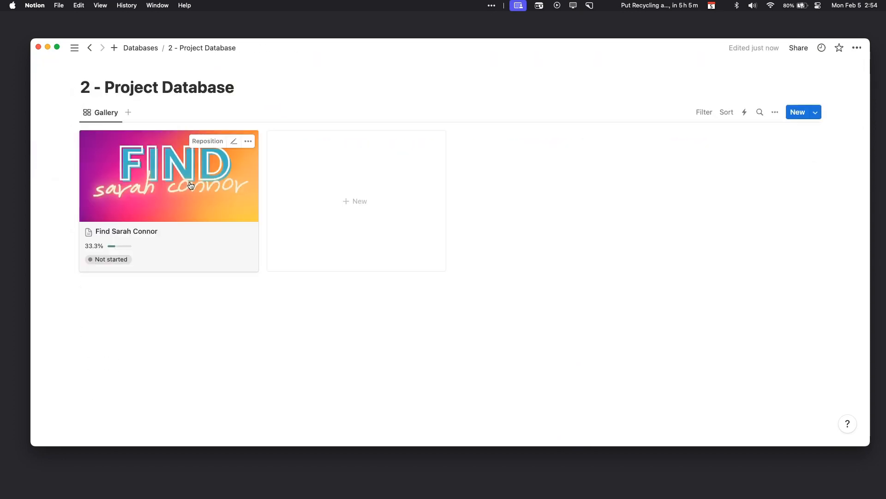
left_click(190, 185)
scroll(184, 240, "down", 4)
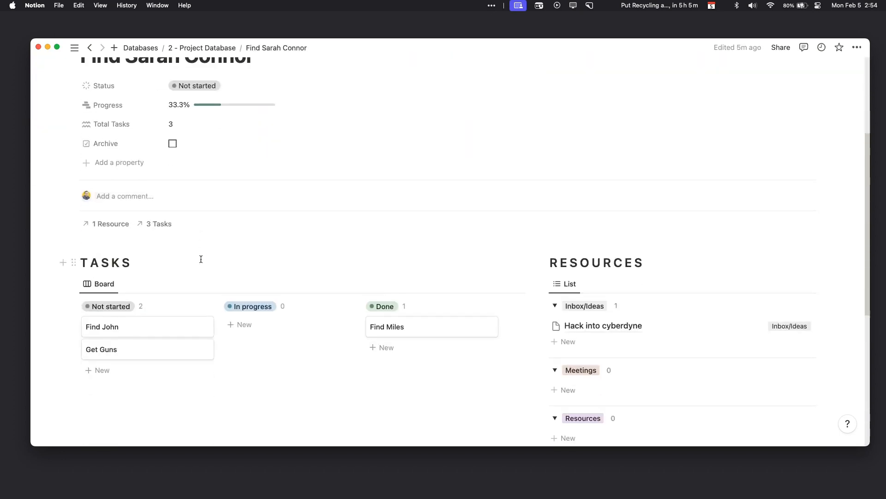
left_click(116, 162)
type("butt")
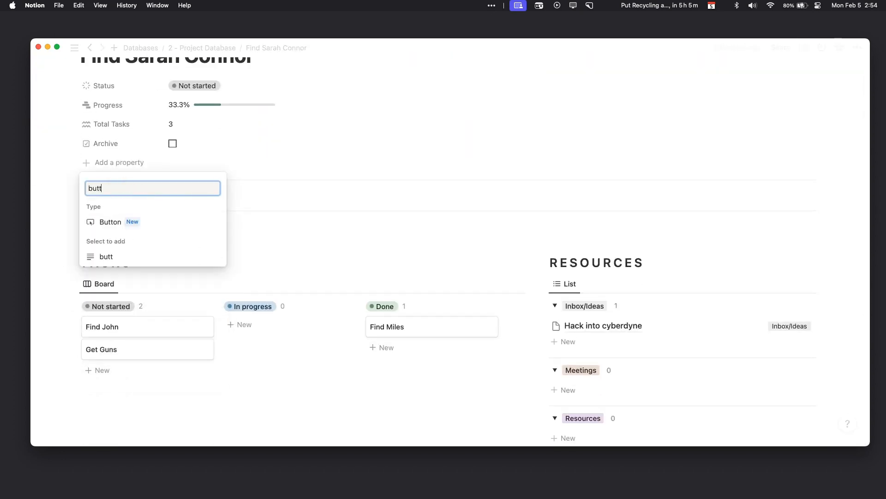
left_click(145, 220)
Name the button property New Task, label it Add Task and give it a checkmark icon.
left_click(135, 182)
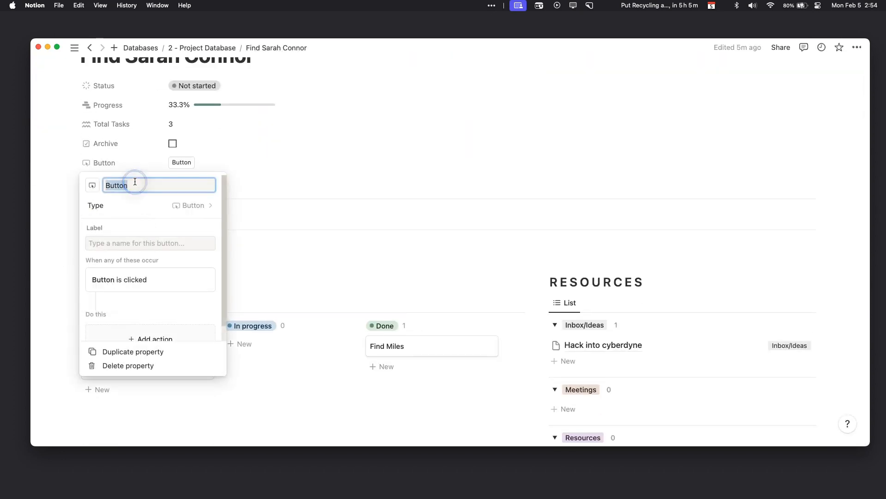
type("New Task")
left_click(144, 244)
type("Add Tasj")
key("BackSpace")
type("k")
left_click(92, 185)
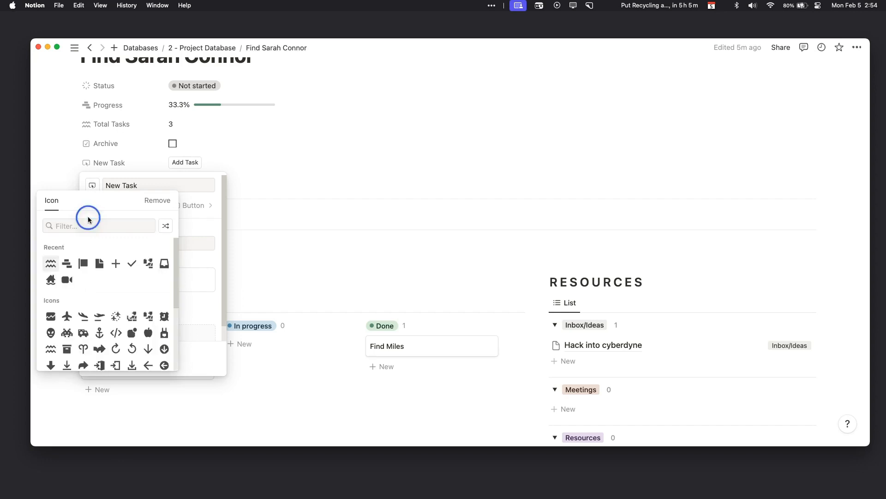
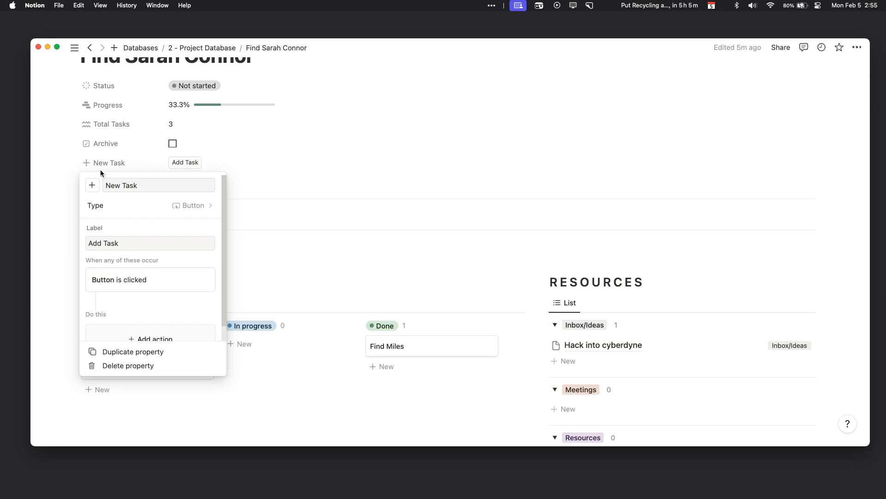
left_click(92, 185)
left_click(132, 264)
scroll(127, 270, "down", 1)
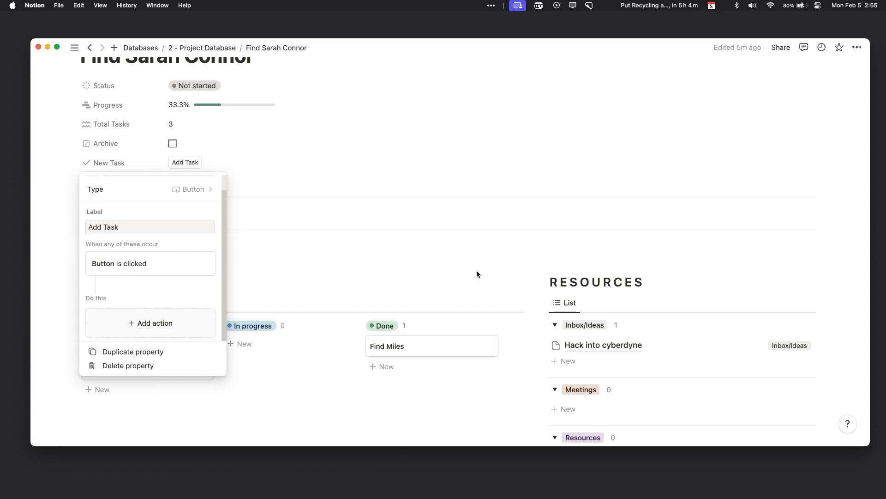
Make the button add a page to 1 - Task Database with its Project property set to This page.
left_click(186, 324)
left_click(112, 224)
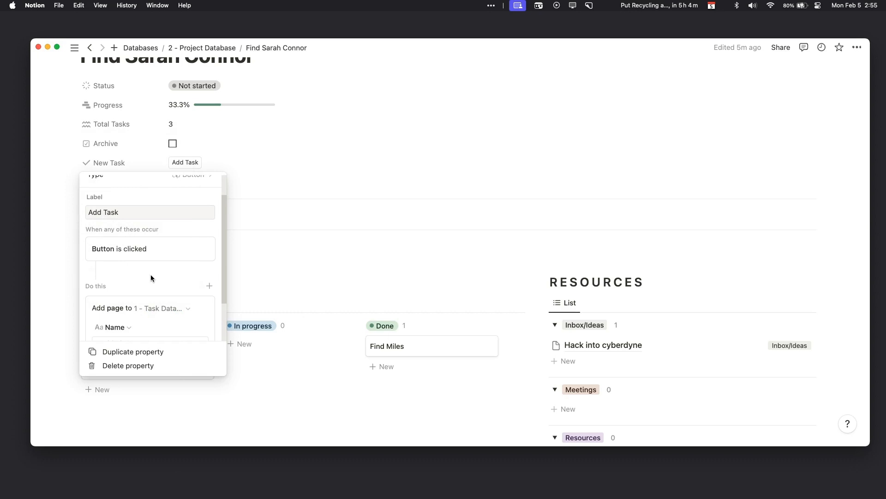
scroll(150, 276, "down", 2)
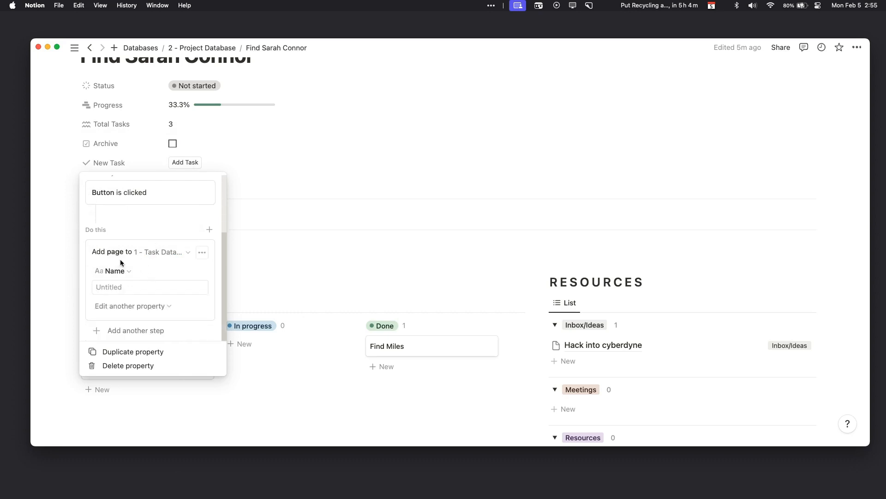
left_click(125, 305)
left_click(69, 360)
scroll(132, 323, "down", 2)
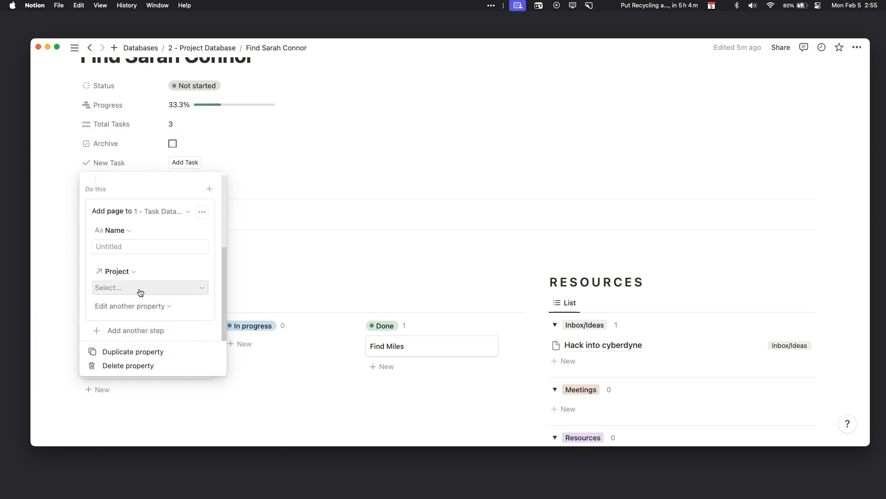
left_click(140, 291)
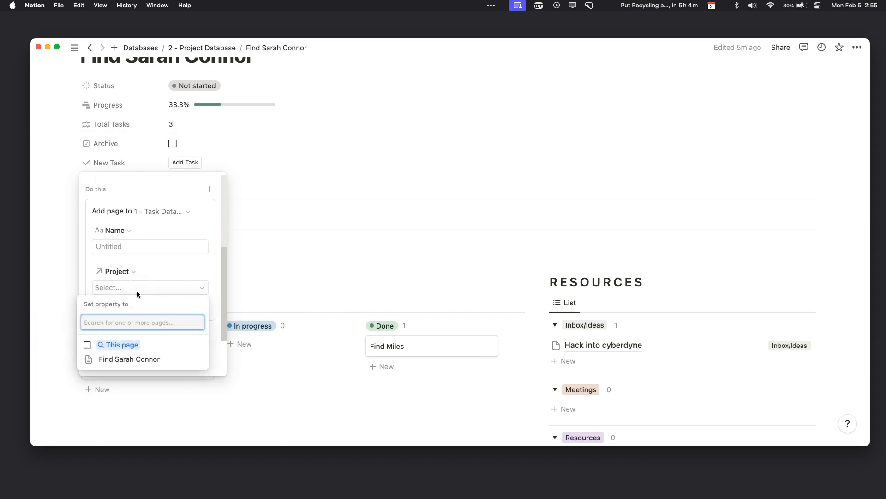
left_click(112, 350)
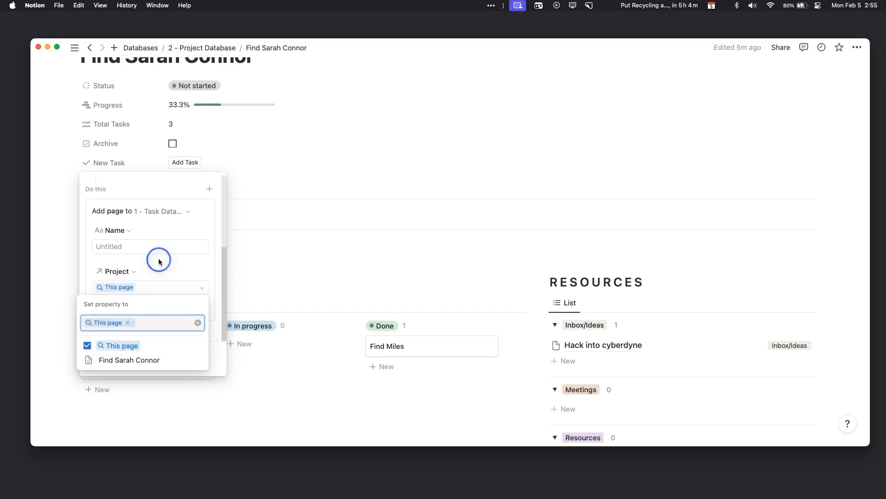
left_click(159, 261)
Add a button step that opens the new page added, and move the New Task property above Status.
left_click(118, 330)
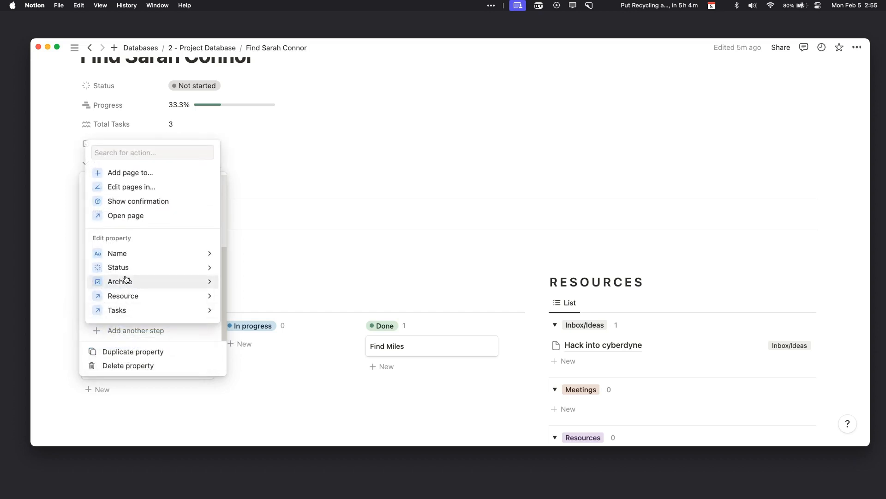
left_click(133, 215)
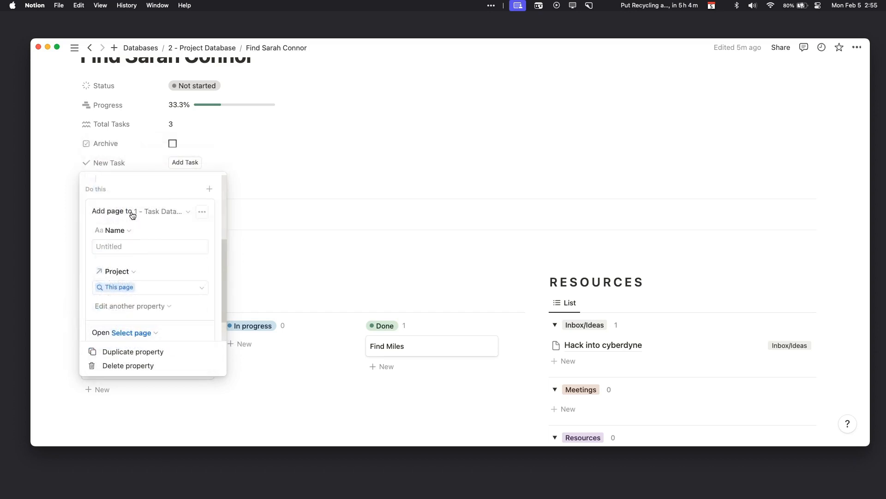
left_click(131, 298)
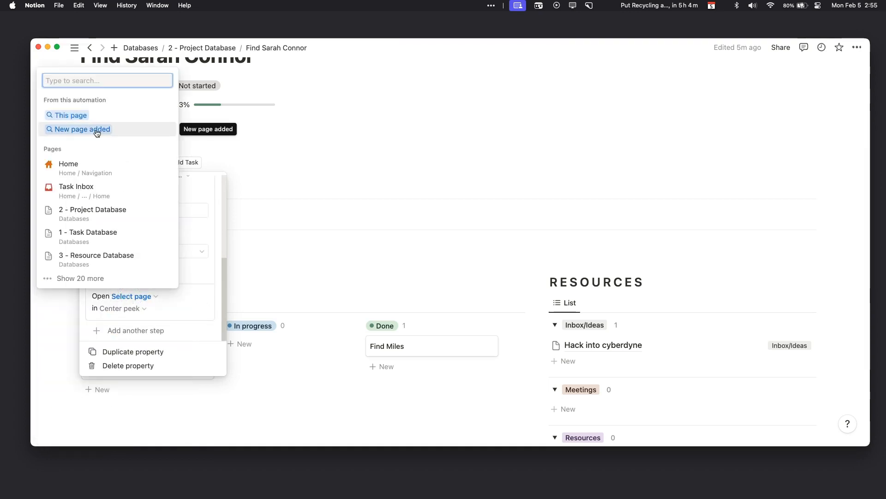
left_click(82, 130)
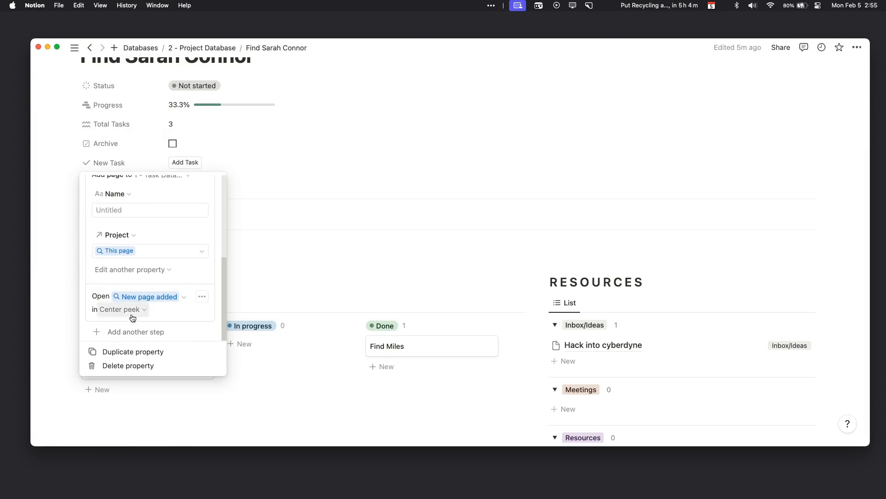
left_click_drag(86, 163, 83, 195)
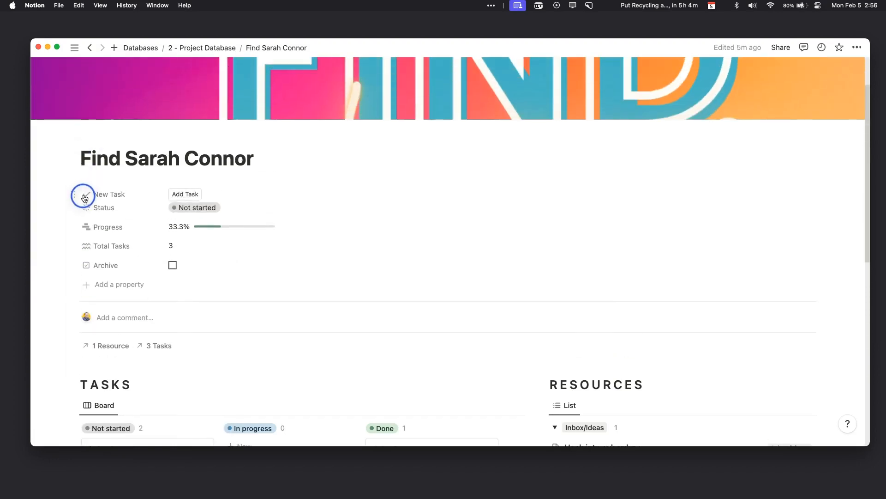
Insert a button block in the project page, place it above the Tasks heading and delete it again.
scroll(158, 369, "down", 3)
left_click(159, 369)
type("/")
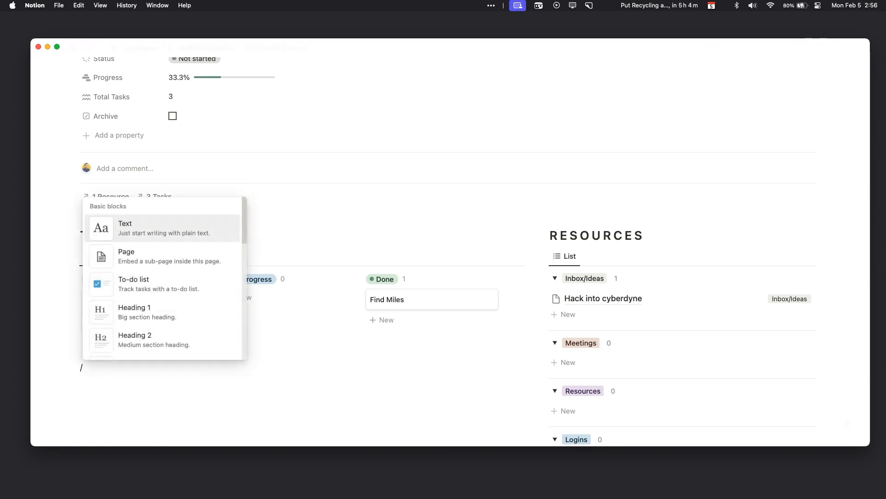
type("butt")
key("Return")
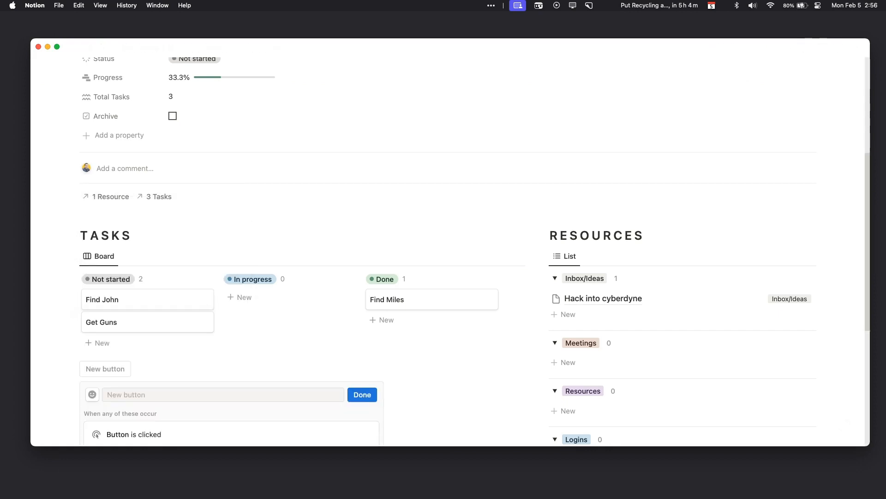
left_click_drag(74, 368, 74, 218)
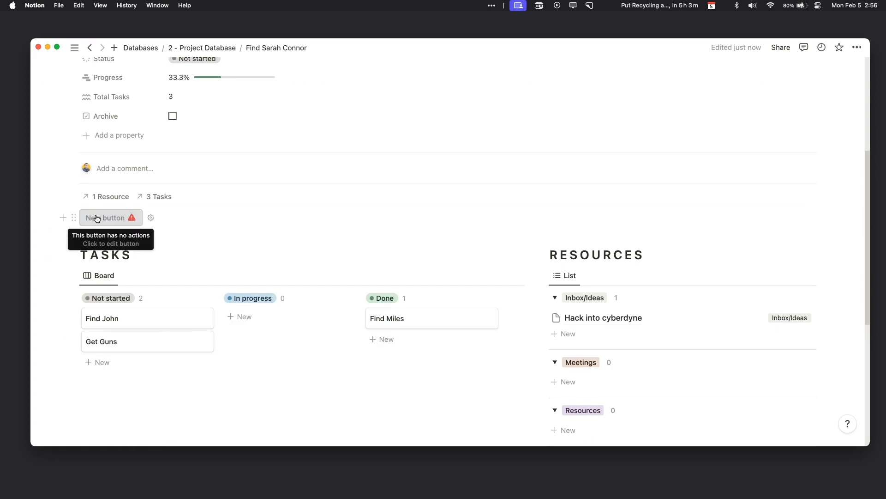
left_click(74, 217)
left_click(95, 178)
scroll(116, 175, "up", 5)
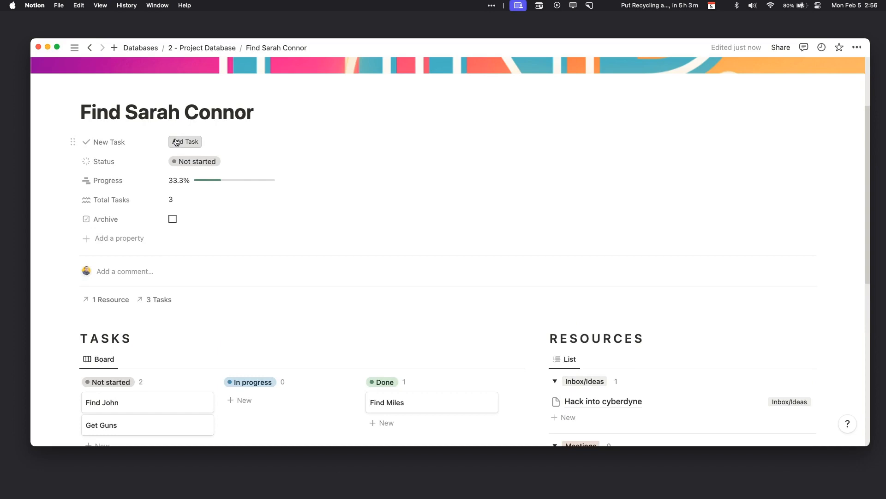
scroll(184, 231, "down", 1)
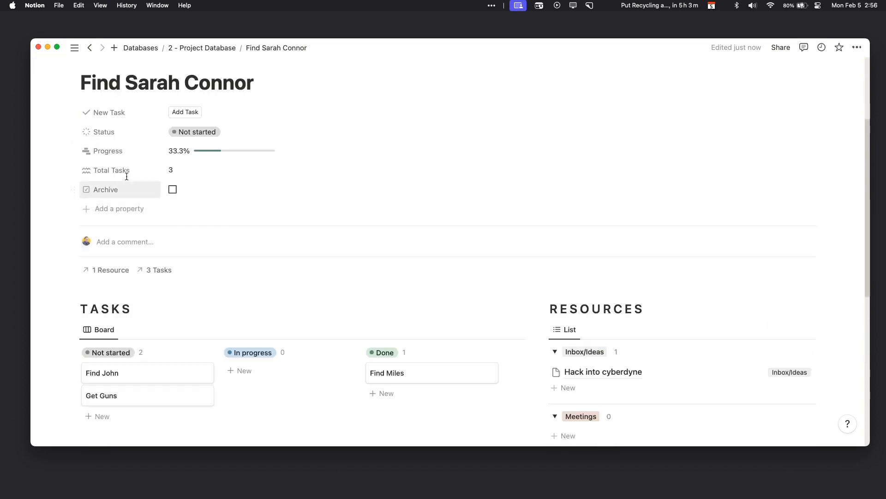
Add a button property named New Resource to the project and label it Add Resource.
left_click(115, 211)
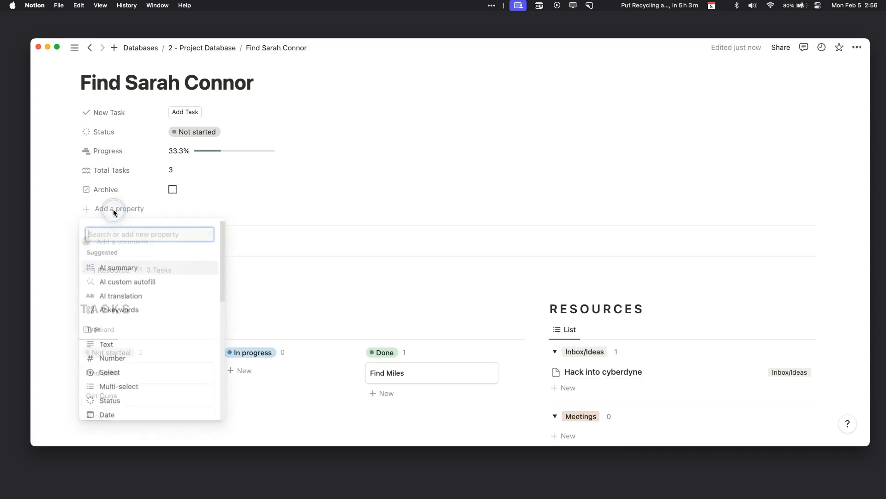
type("button")
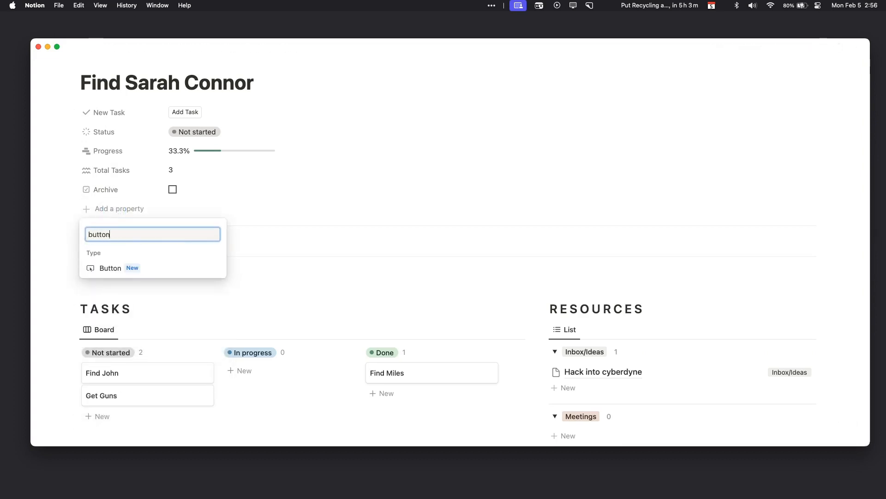
key("Return")
type("New Resource")
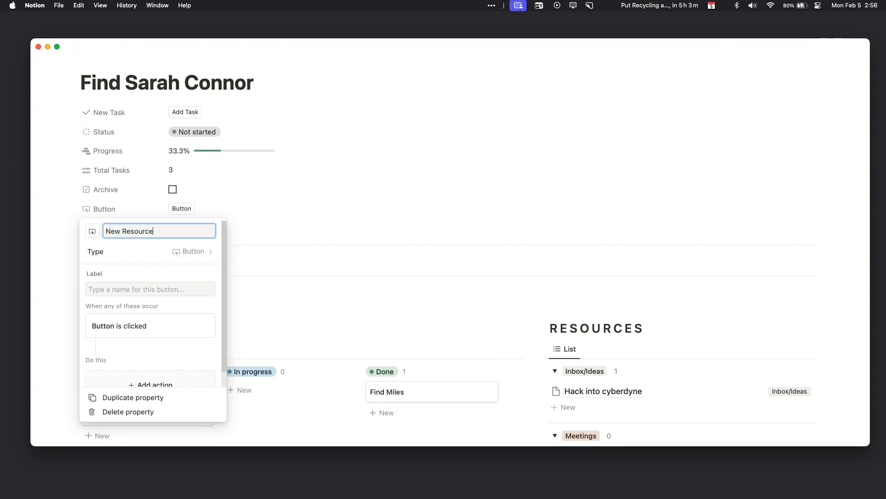
left_click(164, 296)
type("AdD")
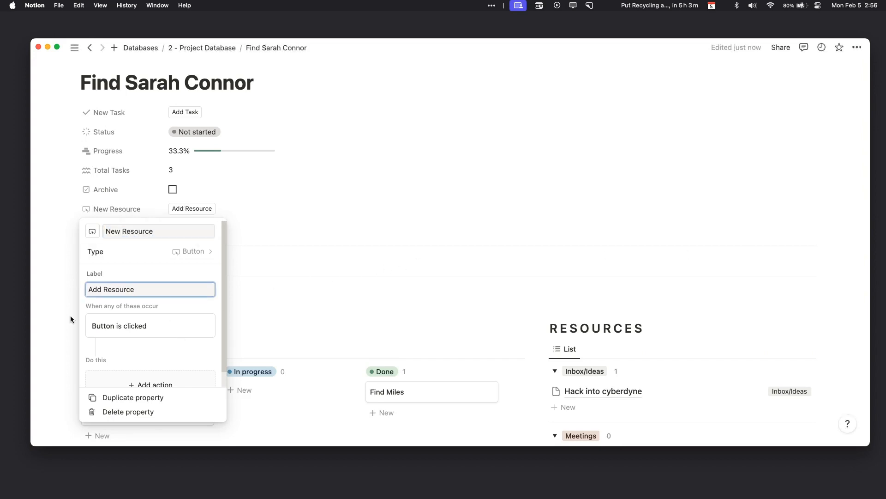
Give the New Resource button an action that adds a page to 3 - Resource Database.
scroll(132, 325, "down", 1)
left_click(150, 368)
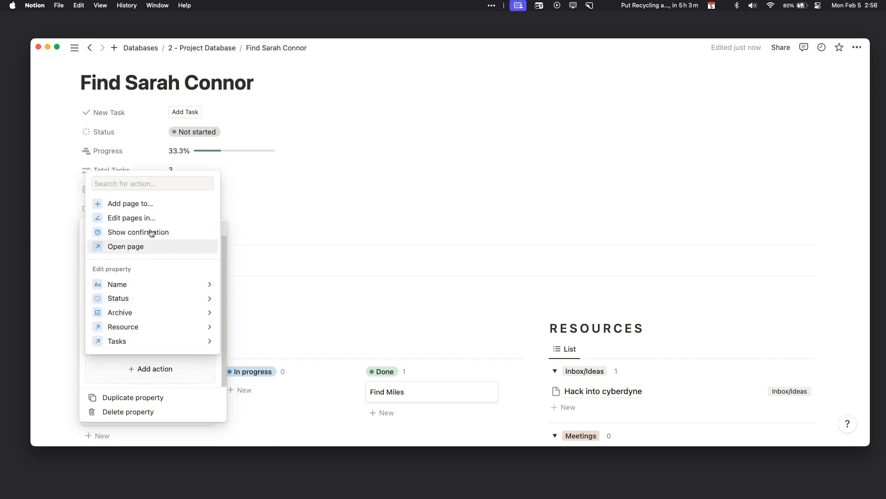
left_click(160, 210)
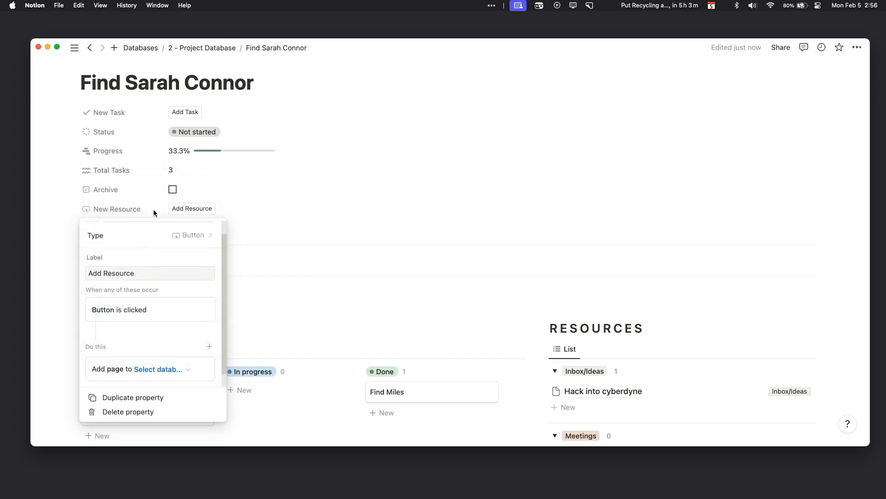
scroll(129, 329, "down", 1)
left_click(147, 353)
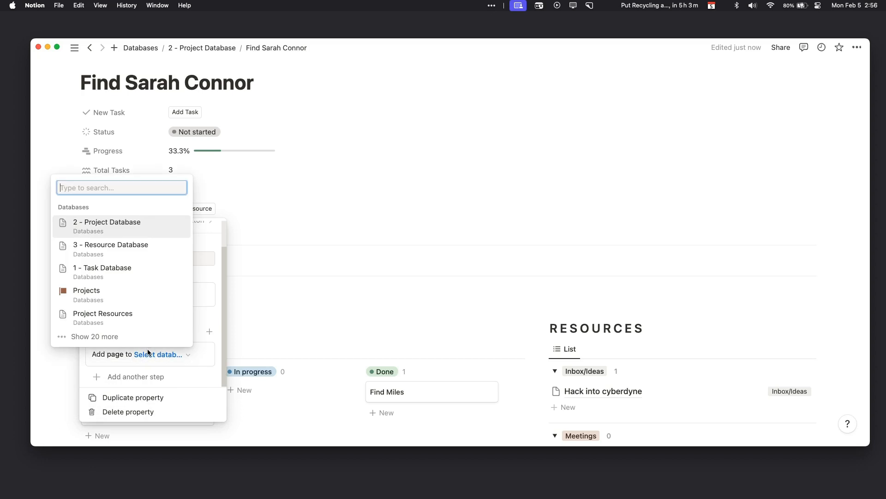
left_click(120, 249)
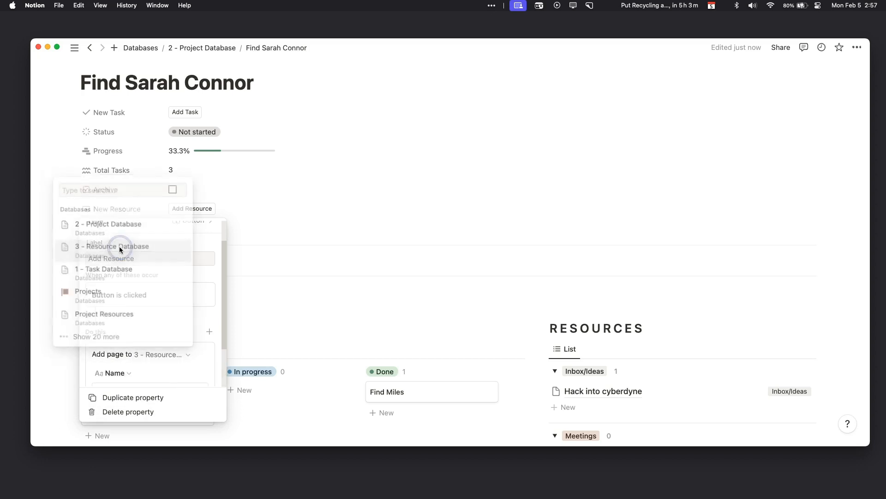
Have the button set the added resource page's Project property to This page.
scroll(106, 323, "down", 3)
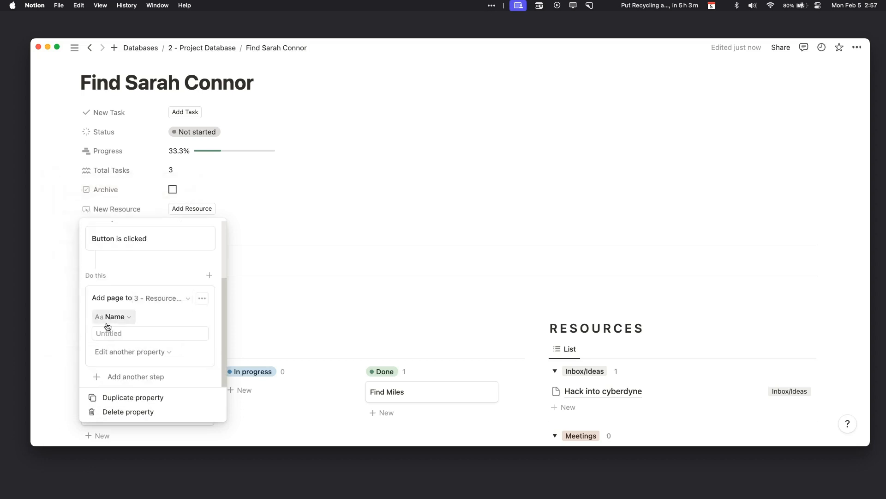
left_click(136, 352)
left_click(79, 401)
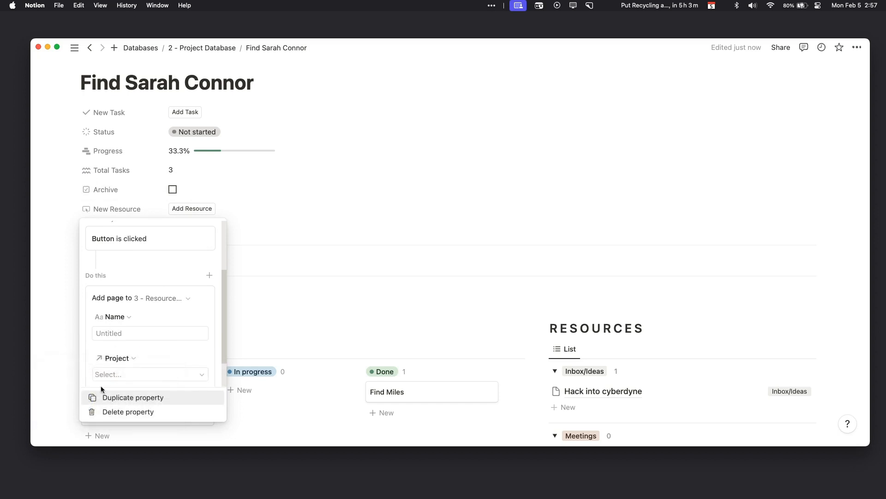
left_click(123, 369)
left_click(121, 343)
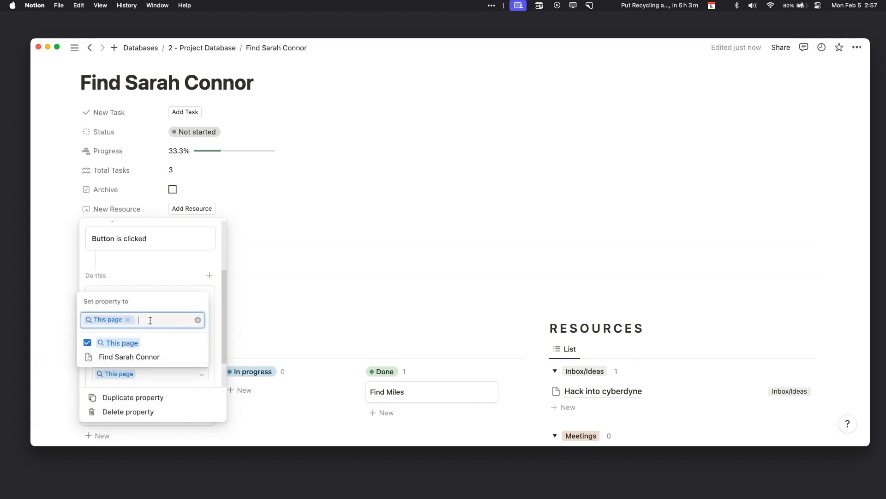
left_click(154, 289)
Have the button also set the added resource page's Tags property to Inbox/Ideas.
scroll(133, 354, "down", 2)
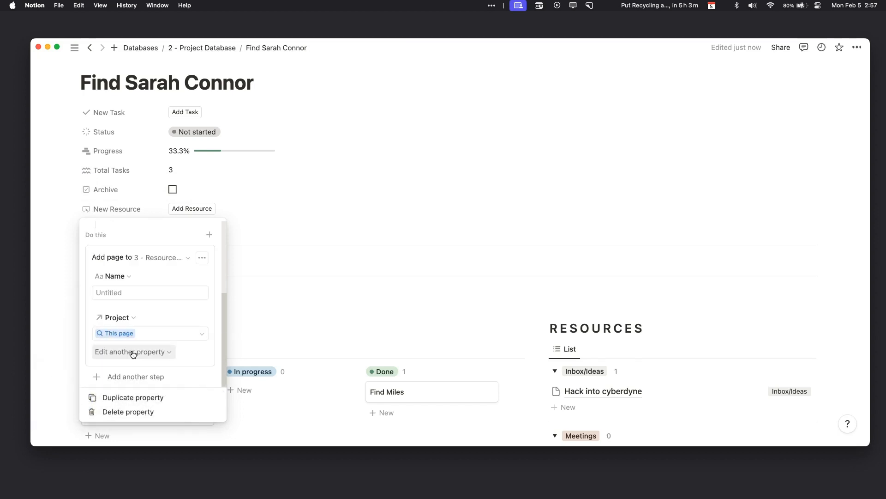
left_click(133, 353)
left_click(71, 391)
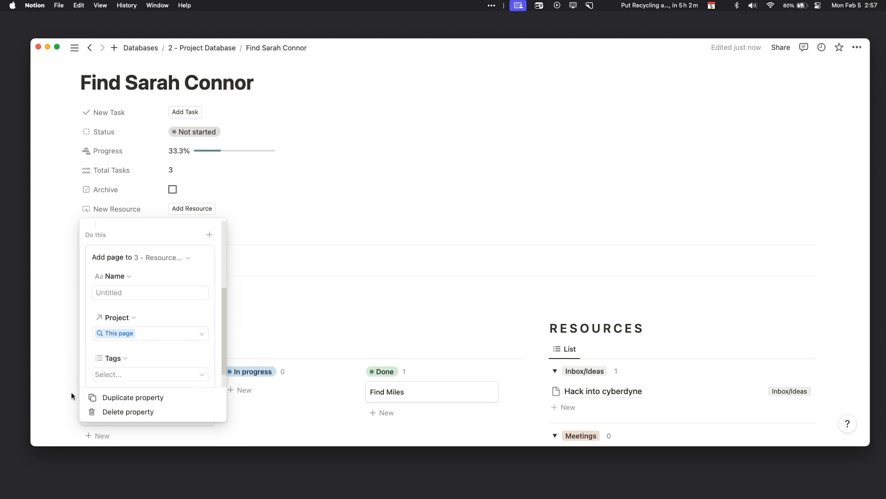
left_click(115, 375)
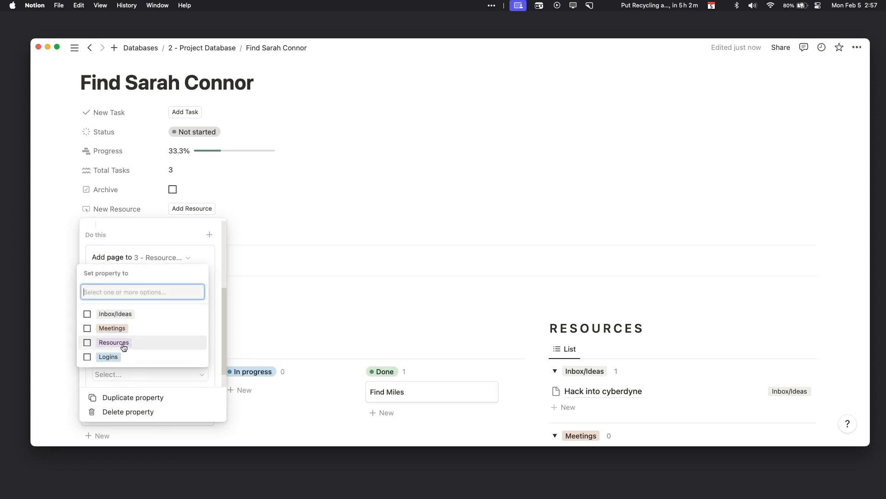
left_click(116, 314)
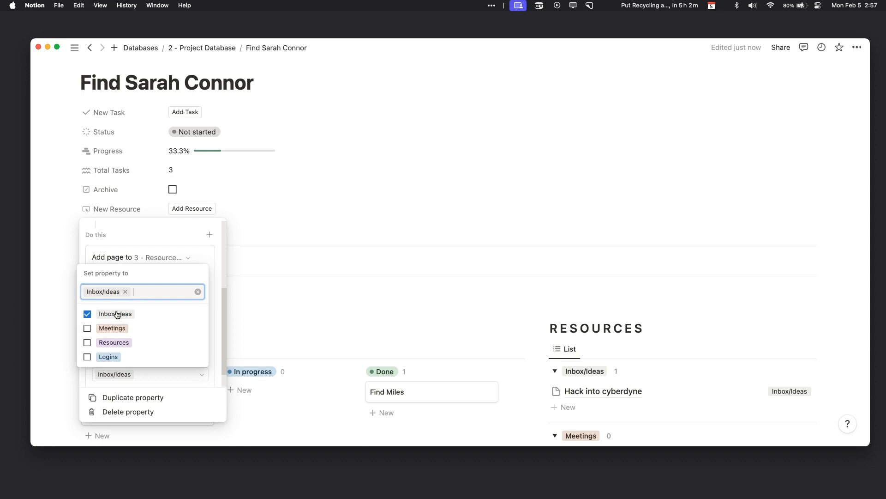
left_click(152, 236)
Add another step to the New Resource button that opens the new page added, and finish editing the property.
scroll(133, 339, "down", 1)
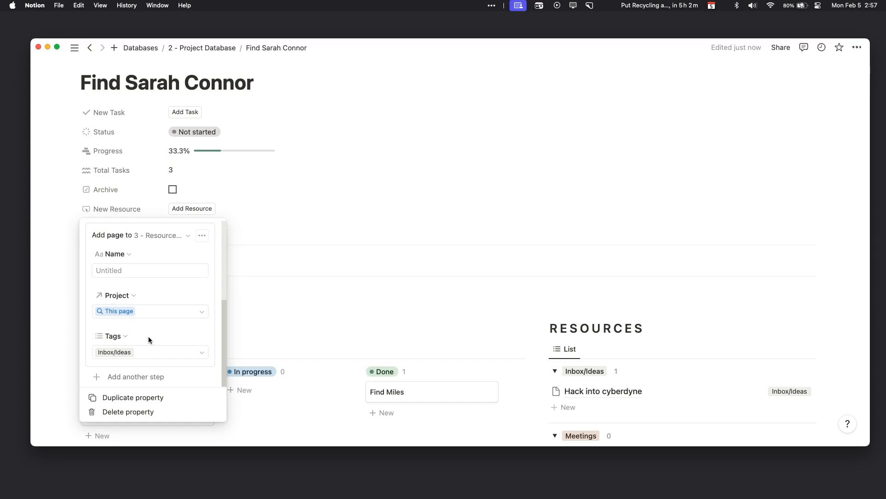
left_click(126, 378)
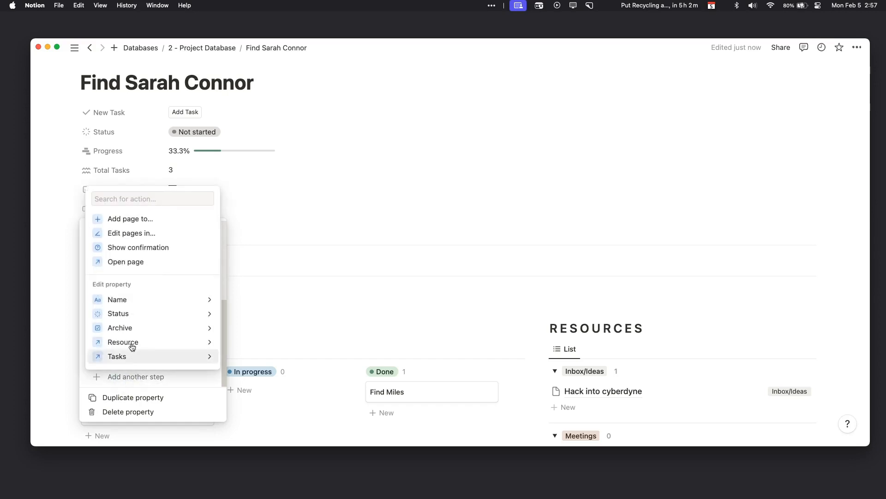
left_click(127, 261)
left_click(134, 342)
left_click(81, 175)
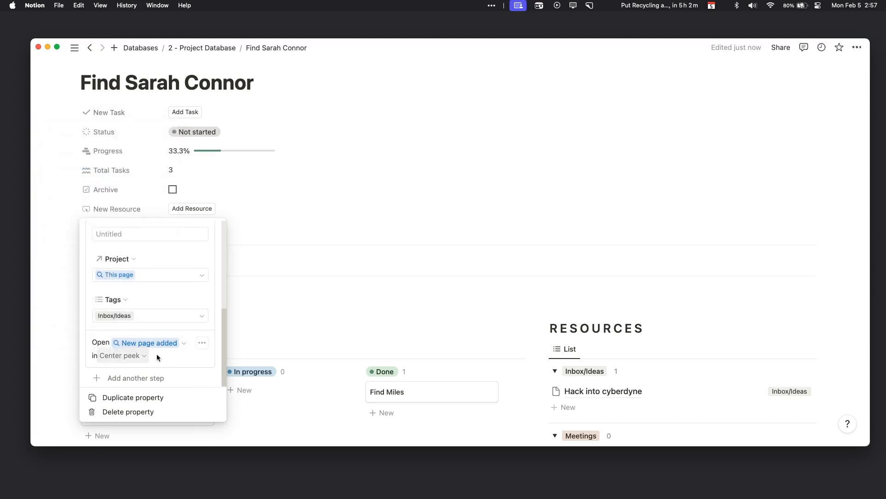
left_click(49, 340)
Move the New Resource property directly below New Task and give it a document icon.
left_click_drag(73, 208, 78, 133)
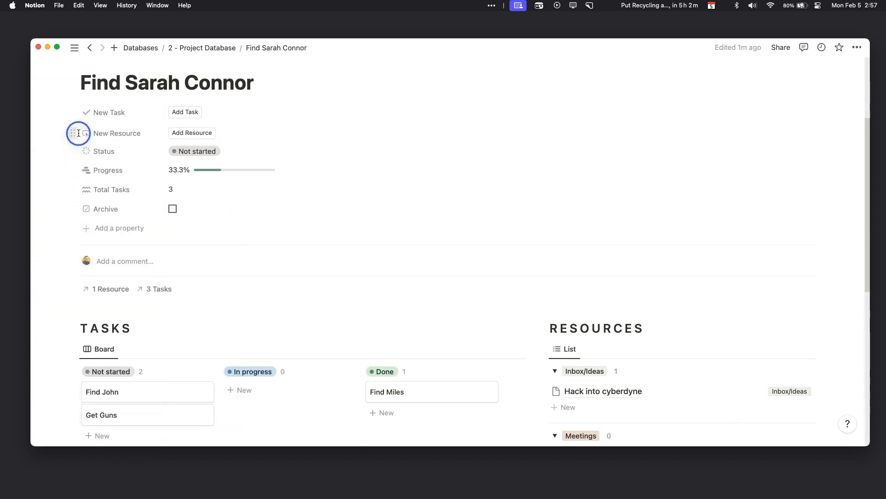
left_click(85, 132)
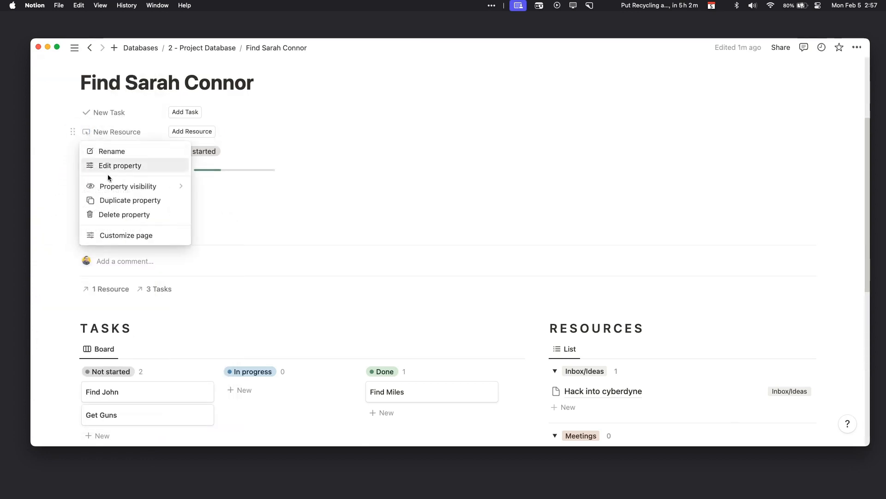
left_click(118, 165)
left_click(92, 154)
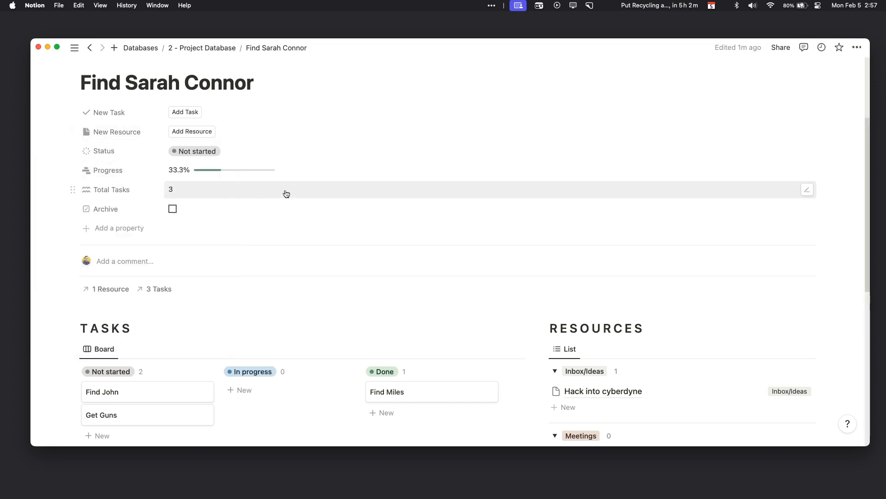
Show New Task and New Resource in the 2 - Project Database gallery and order them first, above Name.
left_click(192, 48)
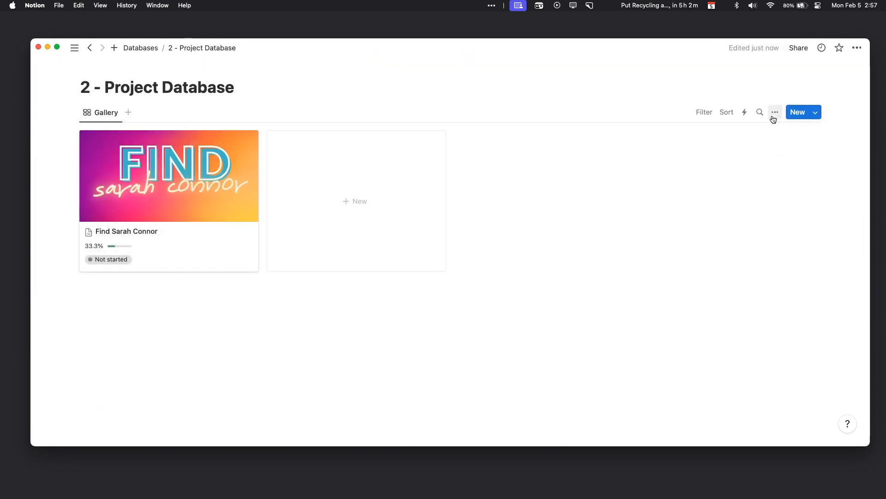
left_click(774, 112)
left_click(737, 194)
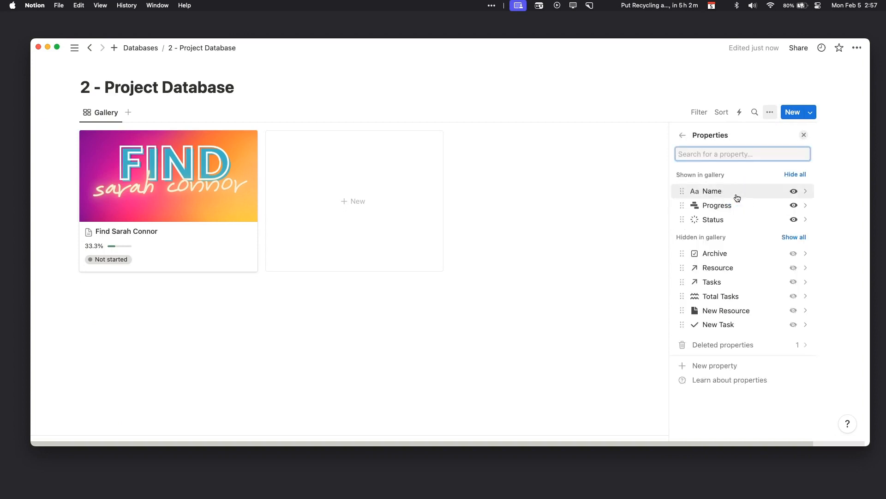
left_click(793, 310)
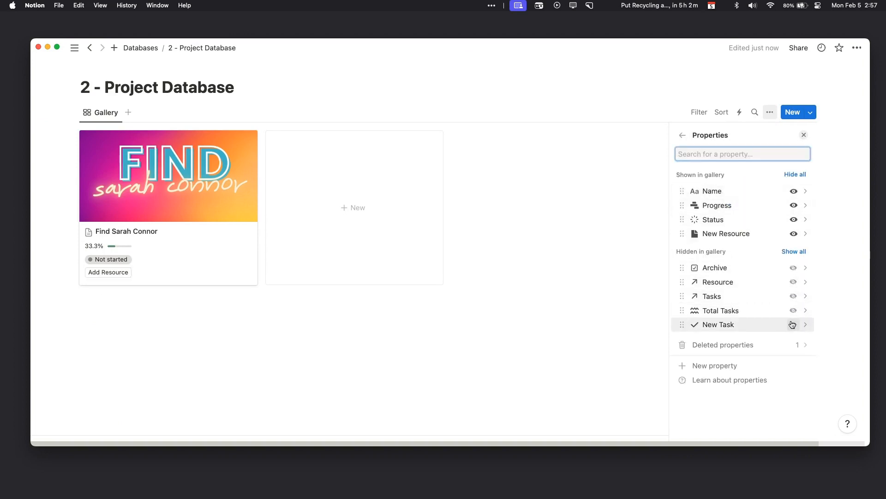
left_click(793, 325)
left_click_drag(678, 248, 686, 195)
left_click_drag(682, 247, 682, 206)
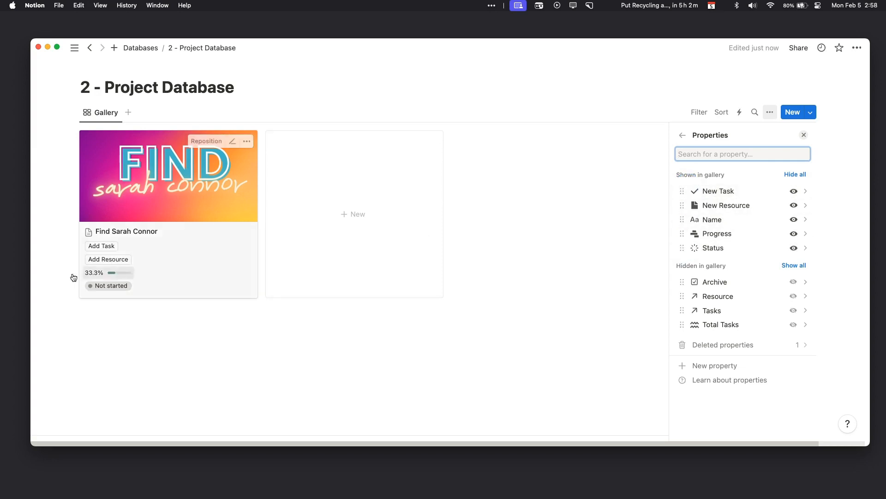
Set the existing project's status to In progress and give its page a blue flag icon.
left_click(111, 286)
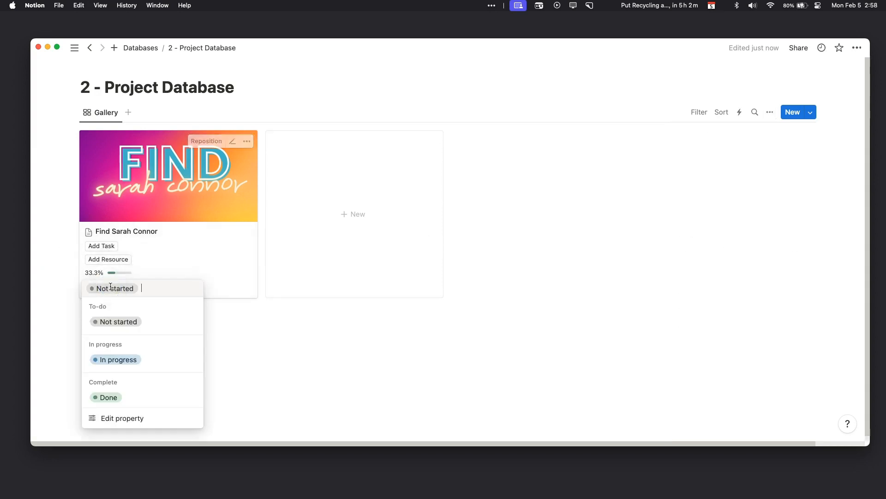
left_click(116, 364)
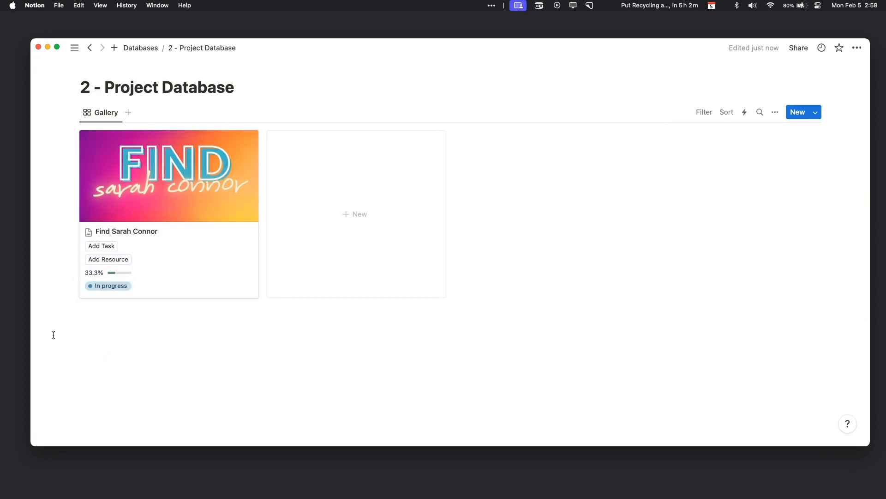
left_click(119, 230)
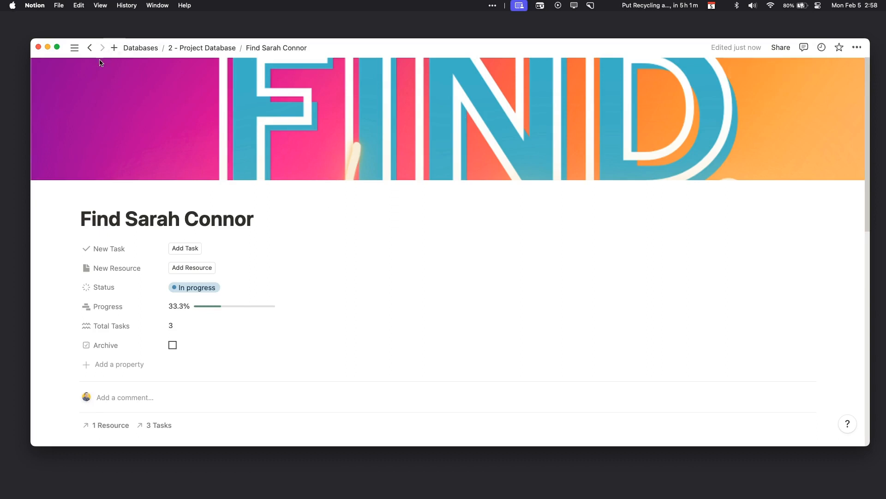
left_click(106, 195)
left_click(101, 179)
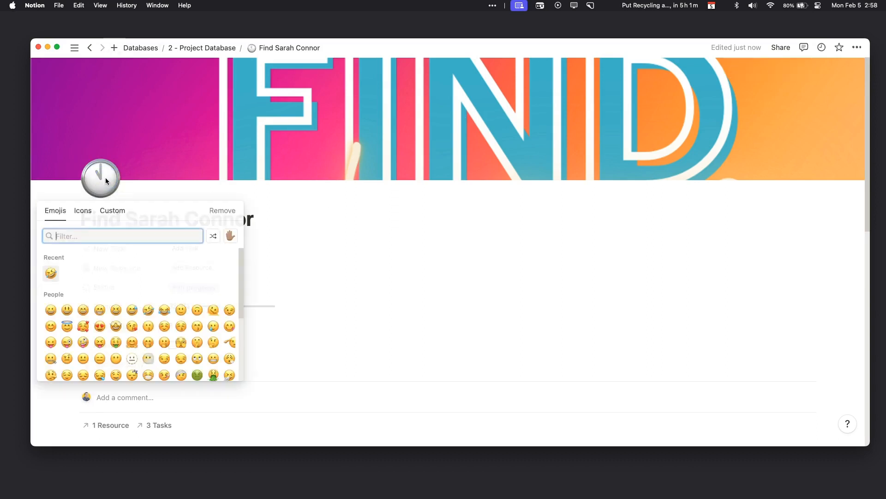
left_click(83, 212)
left_click(131, 273)
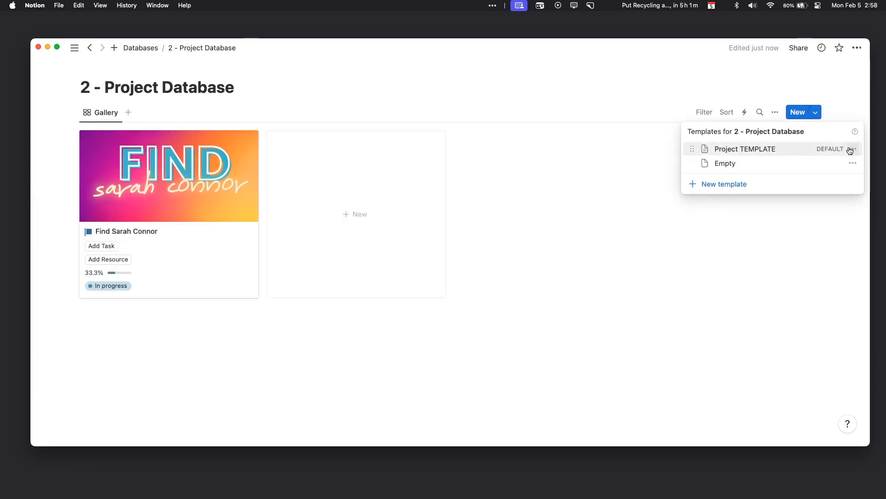
Edit the default Project TEMPLATE of 2 - Project Database to use a blue flag icon, and close it.
left_click(851, 150)
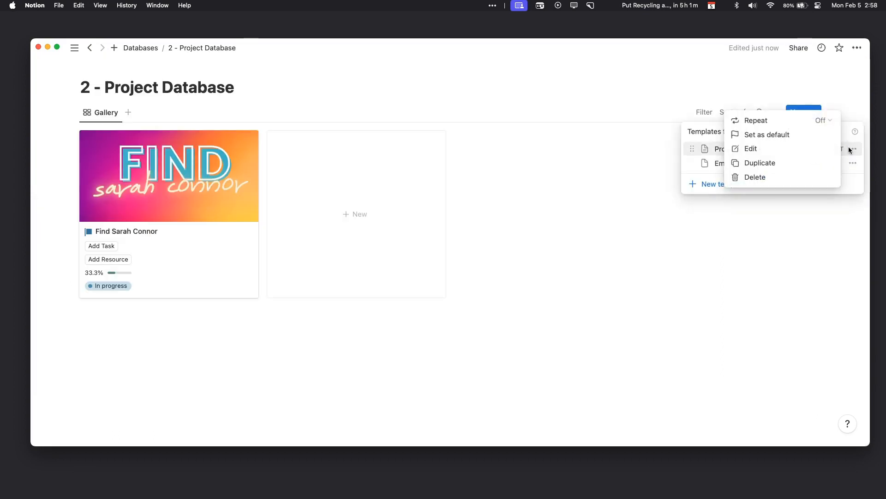
left_click(752, 146)
left_click(293, 140)
left_click(277, 169)
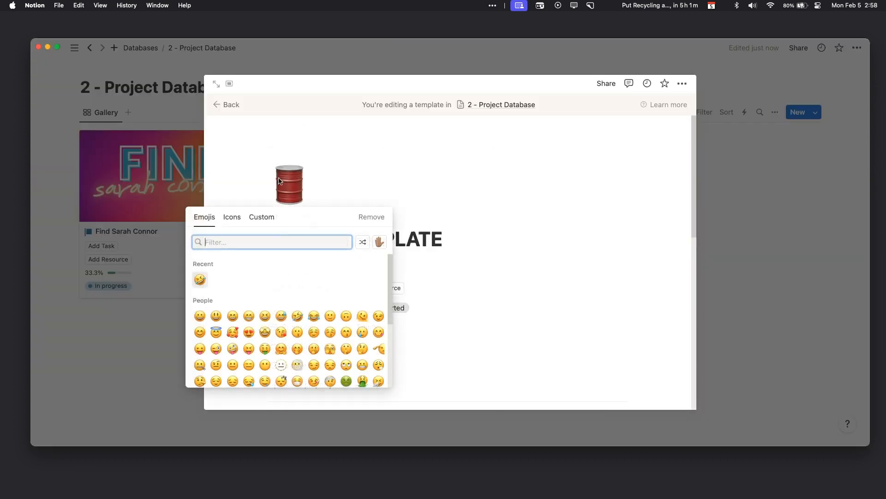
left_click(232, 217)
mouse_move(201, 280)
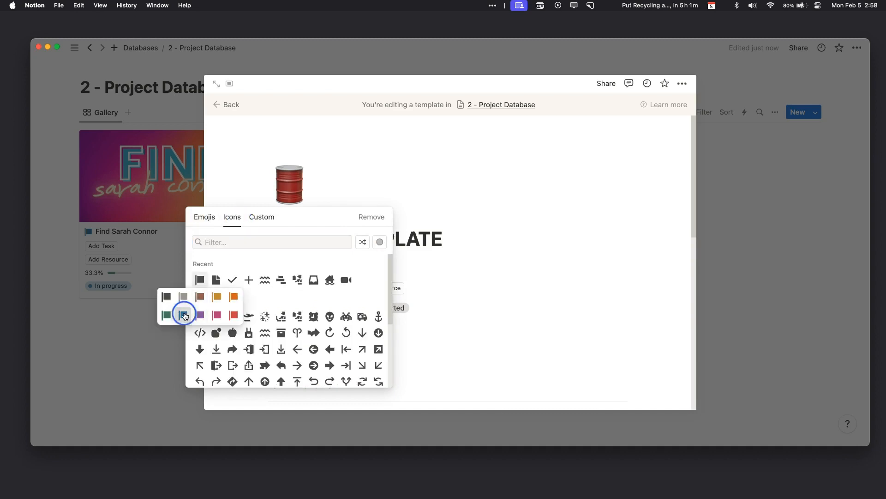
left_click(184, 315)
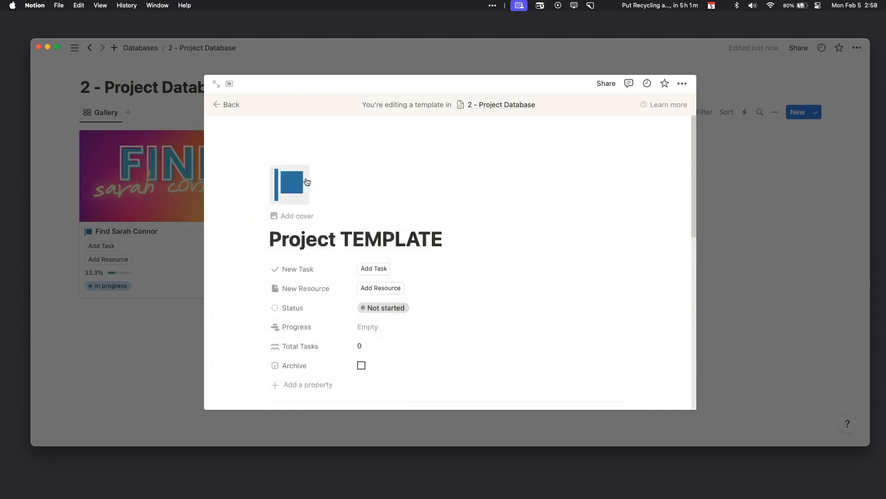
left_click(259, 66)
Create a new project in the gallery from the default template and move it to the trash.
left_click(339, 201)
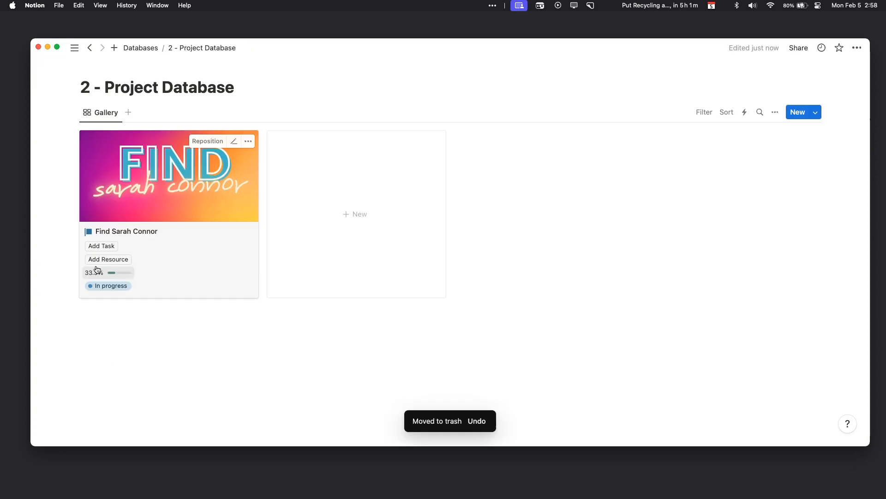
Add a task named "Get more guns" to the existing project from its gallery card and close the task page.
left_click(97, 244)
type("Get more cg")
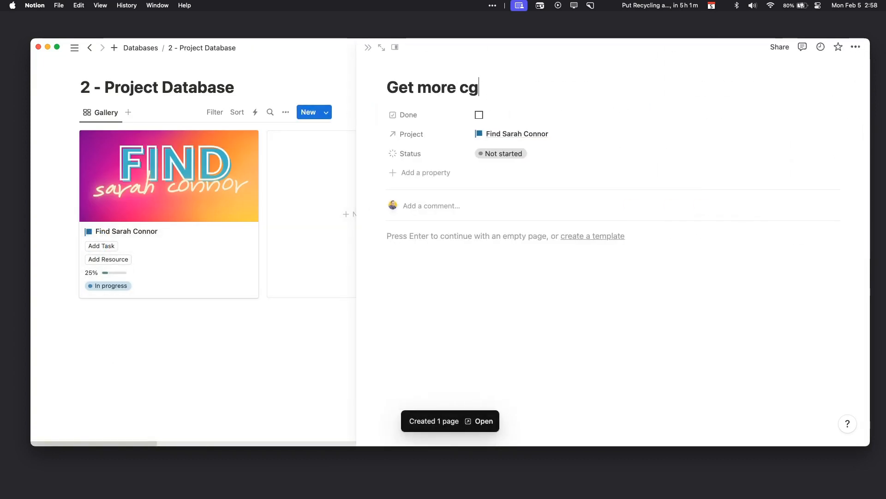
key("BackSpace")
key("BackSpace")
type("gyns")
key("BackSpace")
key("BackSpace")
key("BackSpace")
type("uns")
left_click(285, 332)
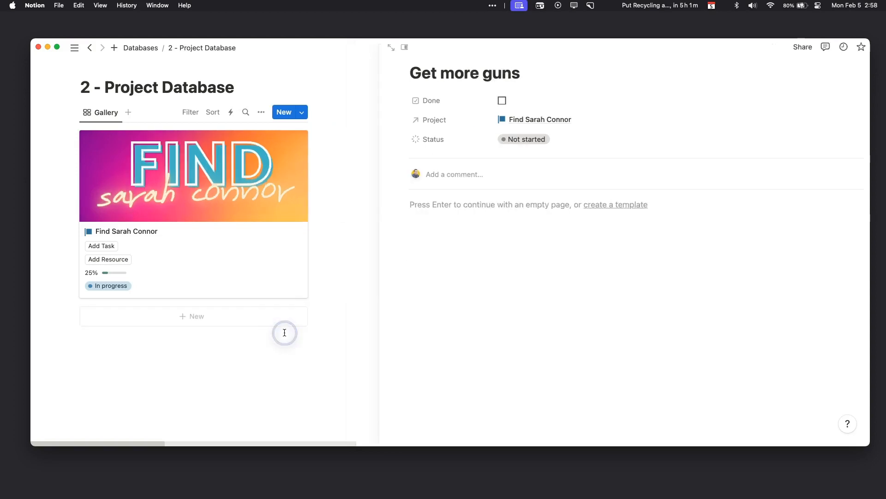
Add a resource named "Gun manuals" to the project from its gallery card and close the resource page.
left_click(114, 259)
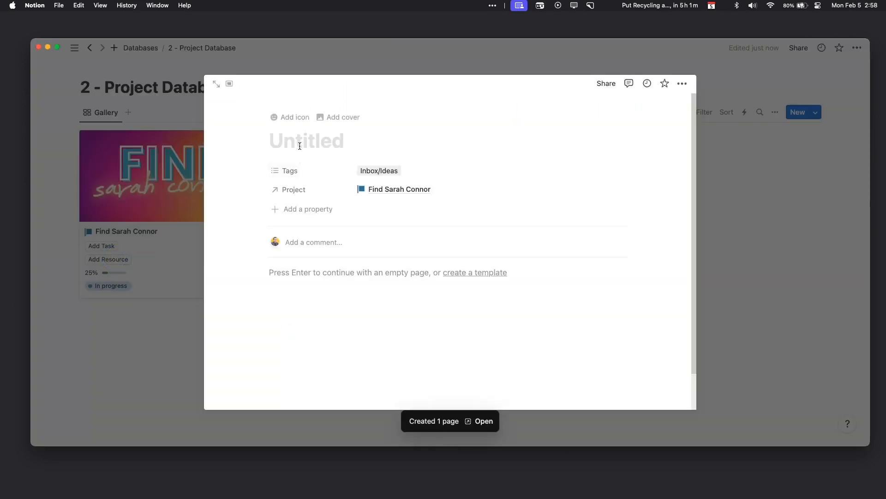
type("Gun man")
key("Return")
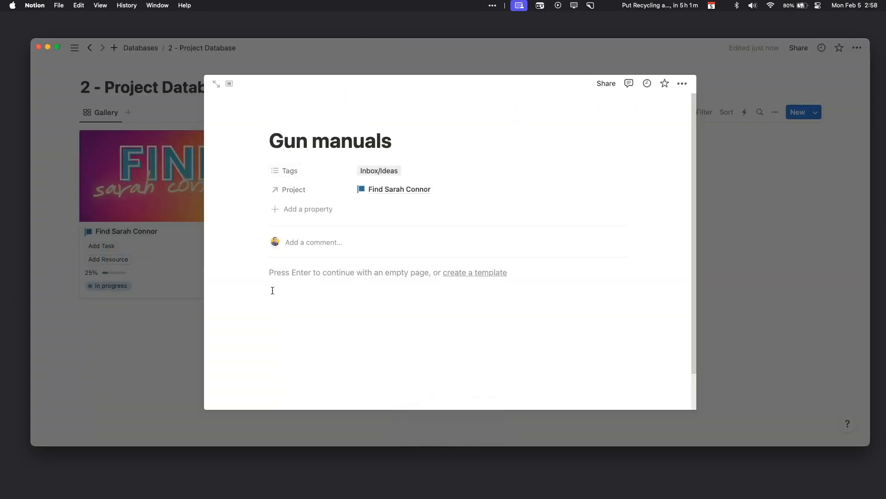
left_click(119, 370)
Add a task named "Find Arnold" to the project from its gallery card and close the task page.
left_click(106, 246)
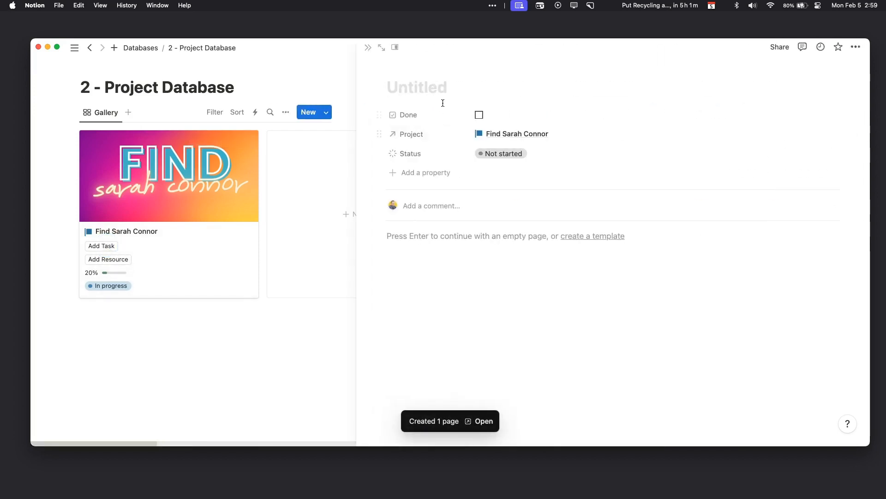
type("Fing")
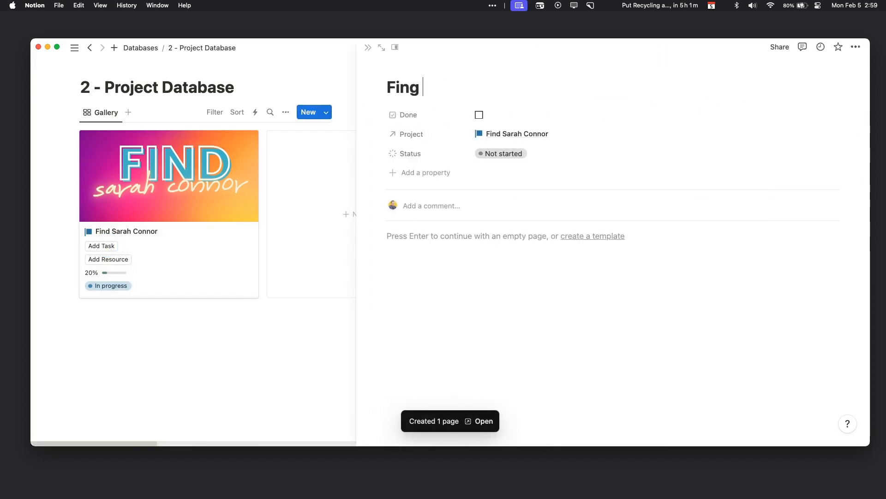
key("BackSpace")
type("d Arnold")
left_click(218, 378)
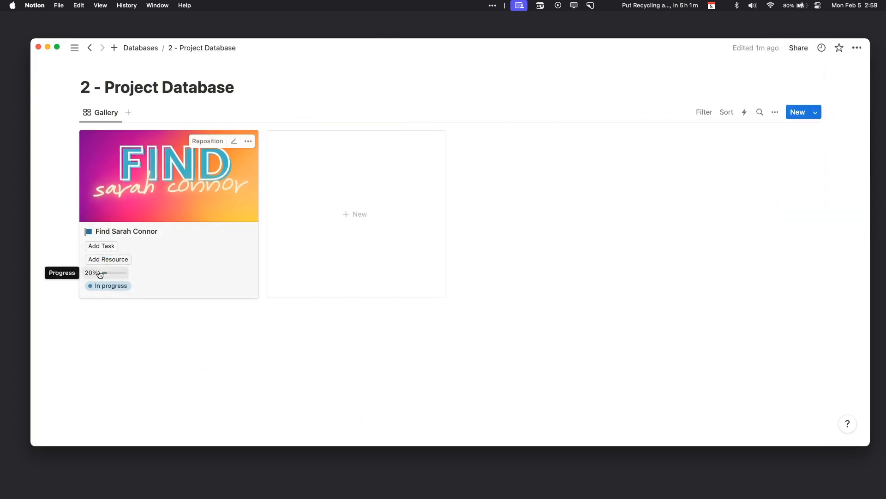
Add a task named "Get a time machine" to the project from its gallery card and close the task page.
left_click(101, 247)
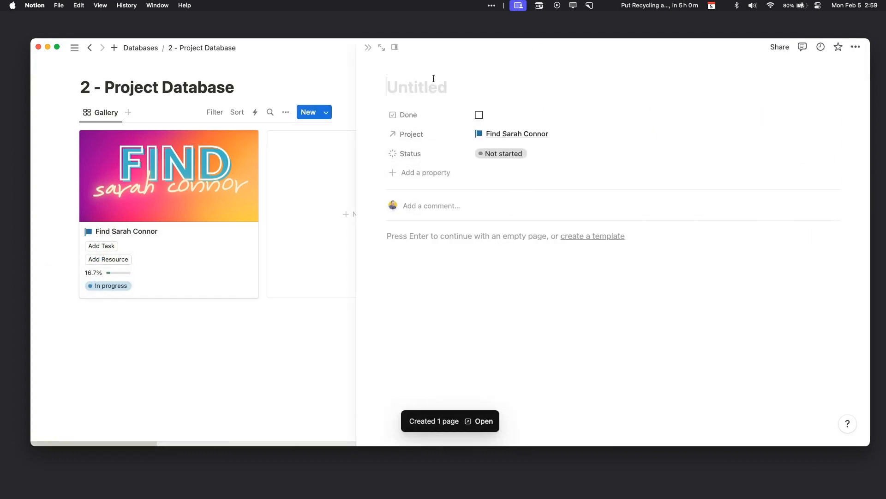
type("Get a time machine")
left_click(285, 345)
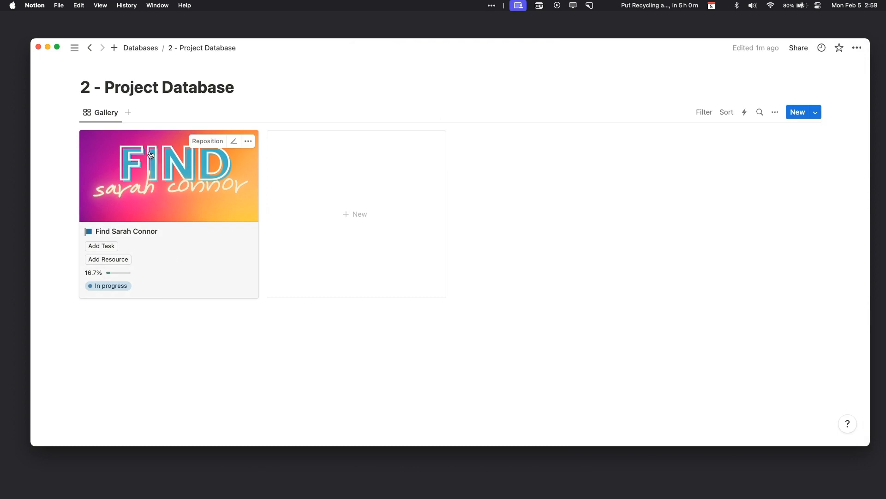
Open the project's page and examine its properties, progress, TASKS board, RESOURCES list and the New Resource button's settings.
left_click(181, 224)
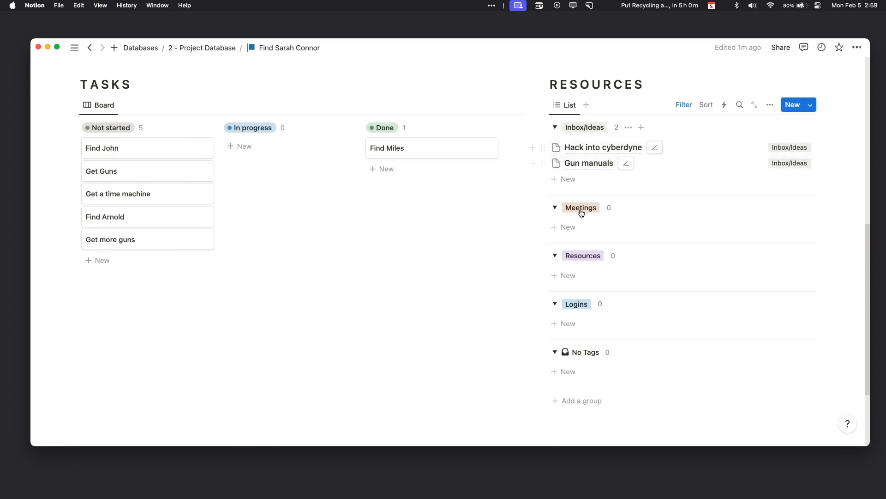
scroll(570, 285, "up", 10)
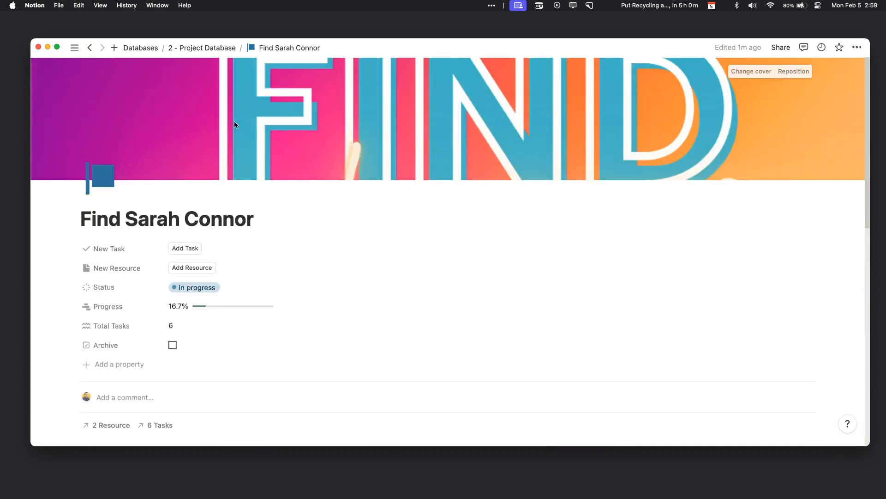
scroll(188, 273, "down", 3)
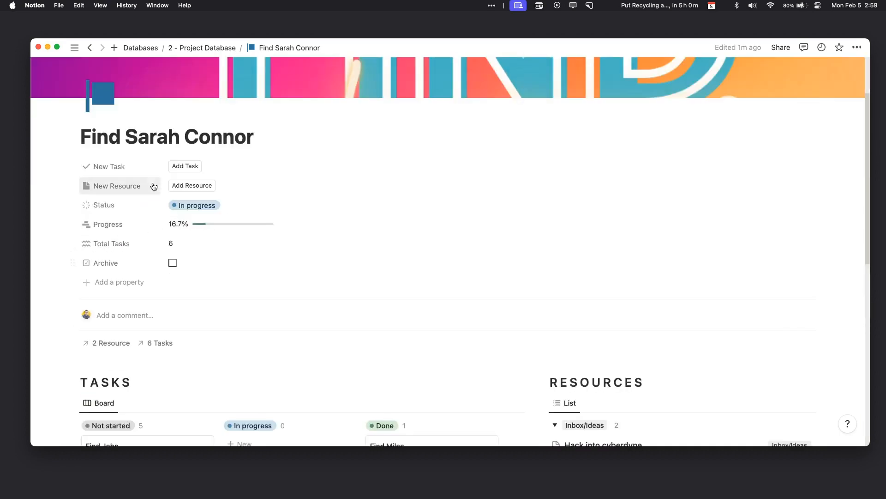
scroll(211, 193, "down", 2)
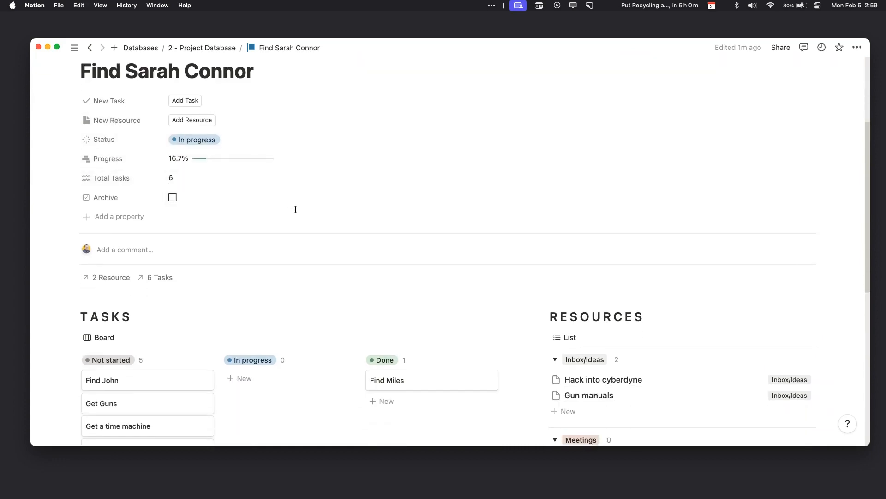
scroll(131, 121, "up", 1)
scroll(167, 140, "down", 4)
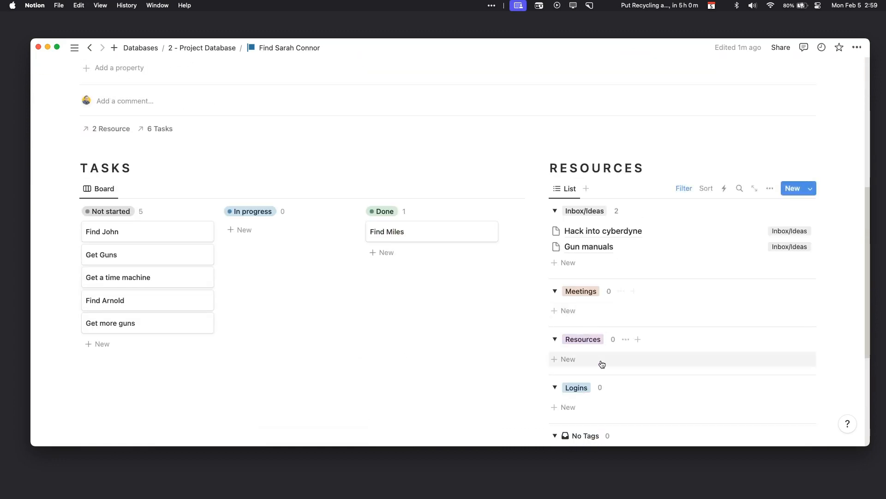
scroll(531, 323, "down", 3)
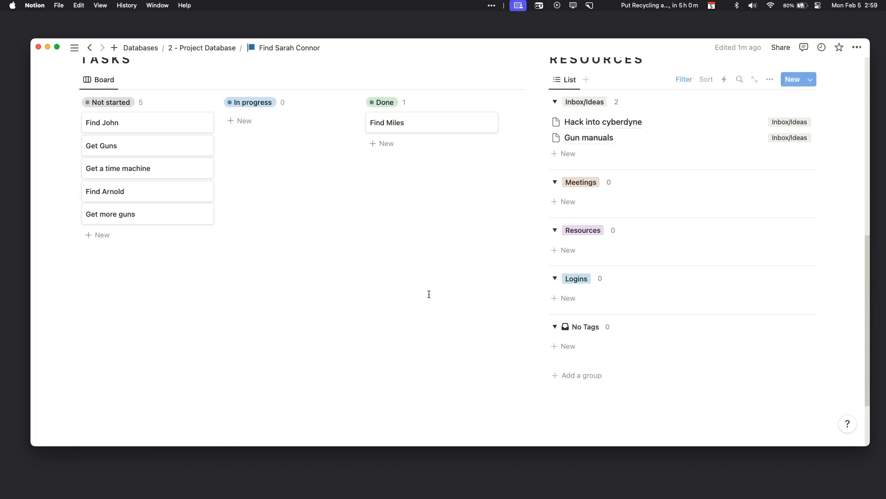
scroll(393, 277, "up", 6)
scroll(113, 101, "up", 3)
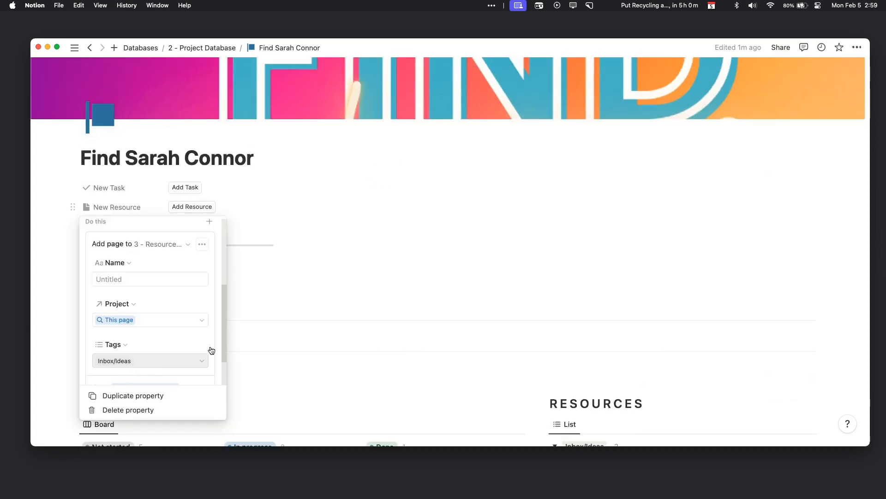
left_click(415, 308)
scroll(419, 310, "down", 5)
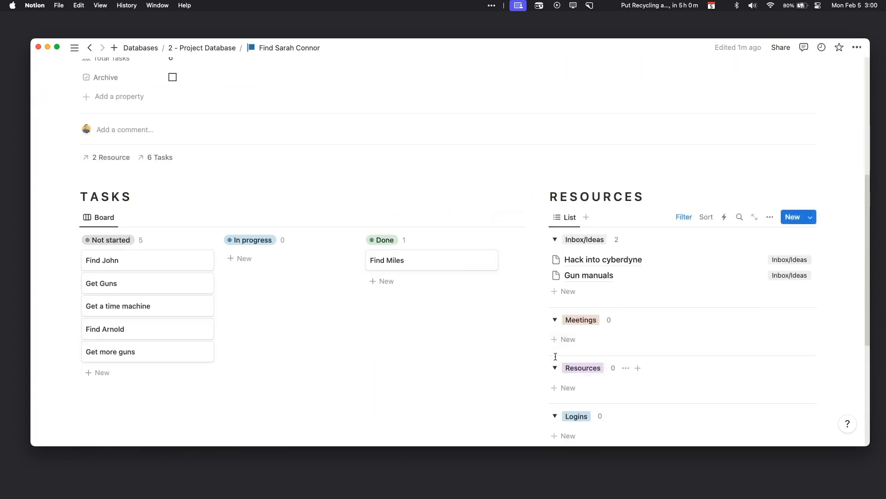
scroll(249, 265, "down", 1)
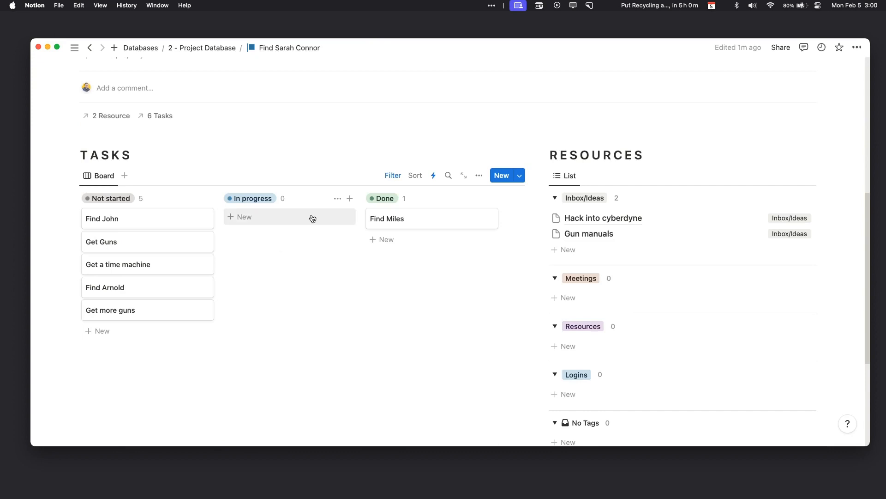
scroll(249, 222, "down", 1)
scroll(251, 203, "up", 5)
scroll(593, 272, "down", 5)
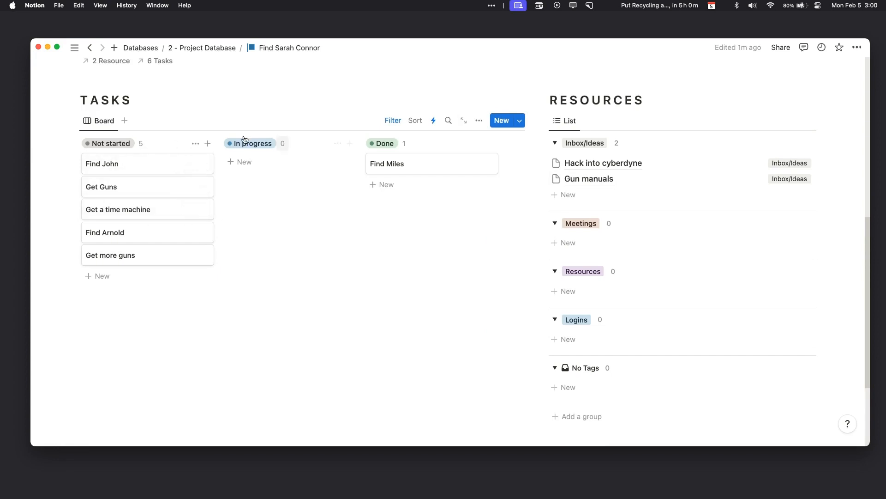
Move the tasks Get Guns and Get a time machine to Done on the project's board and return to the Databases page.
left_click(145, 182)
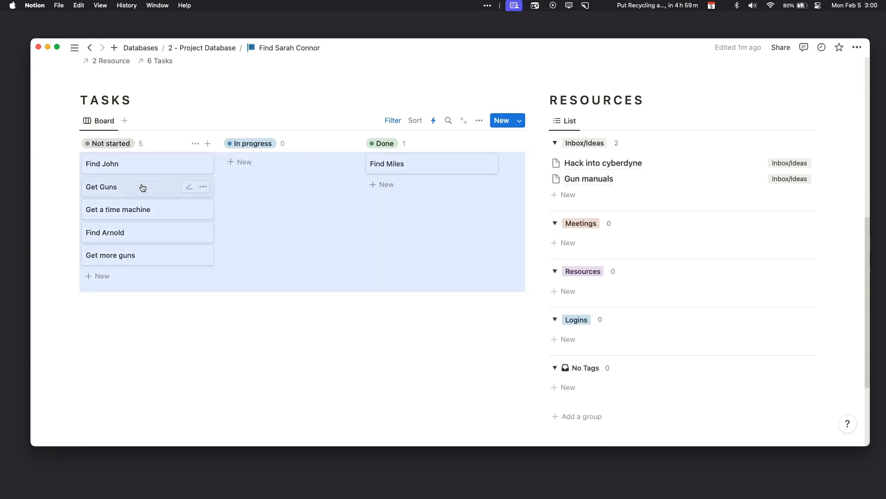
left_click_drag(123, 185, 405, 165)
left_click_drag(115, 184, 405, 159)
scroll(241, 291, "up", 8)
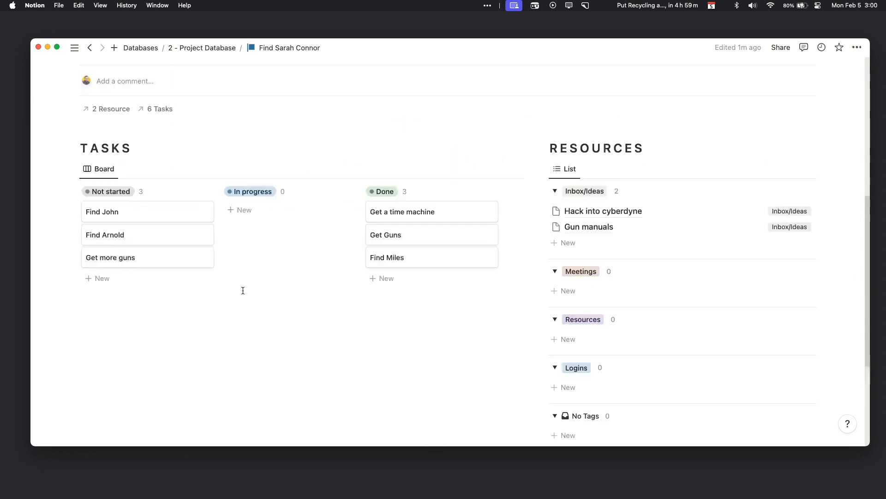
scroll(257, 279, "down", 3)
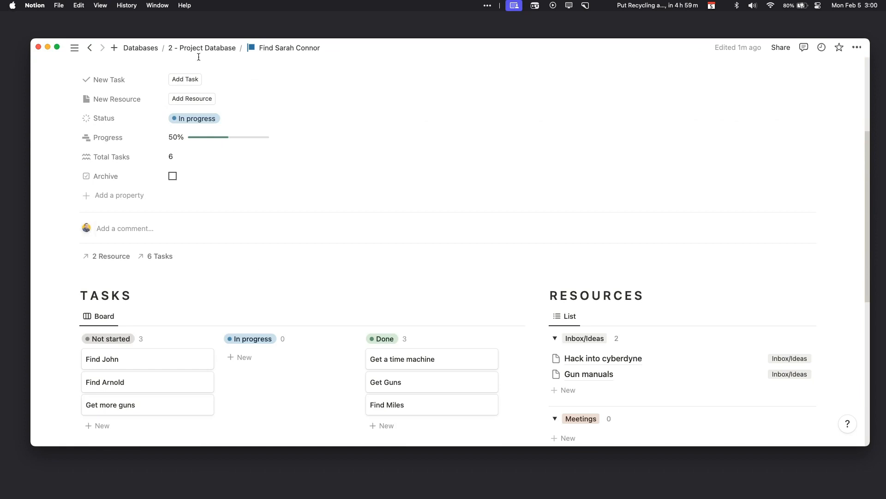
left_click(124, 48)
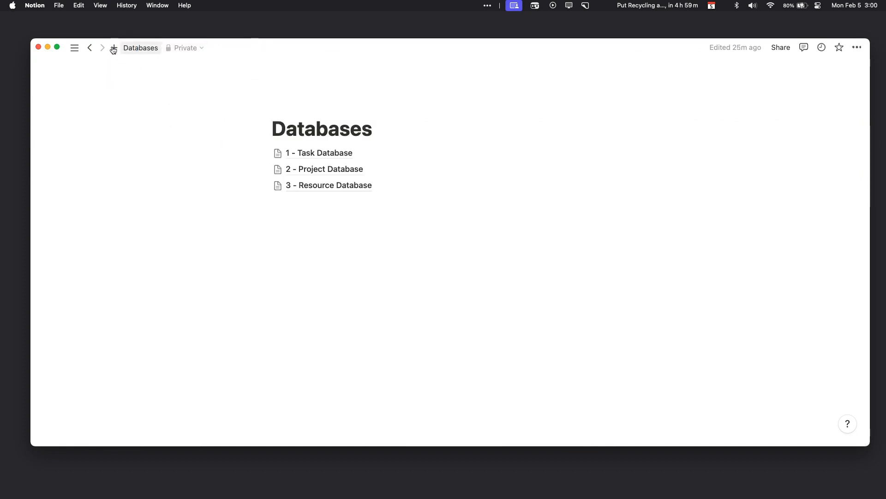
left_click_drag(297, 49, 295, 43)
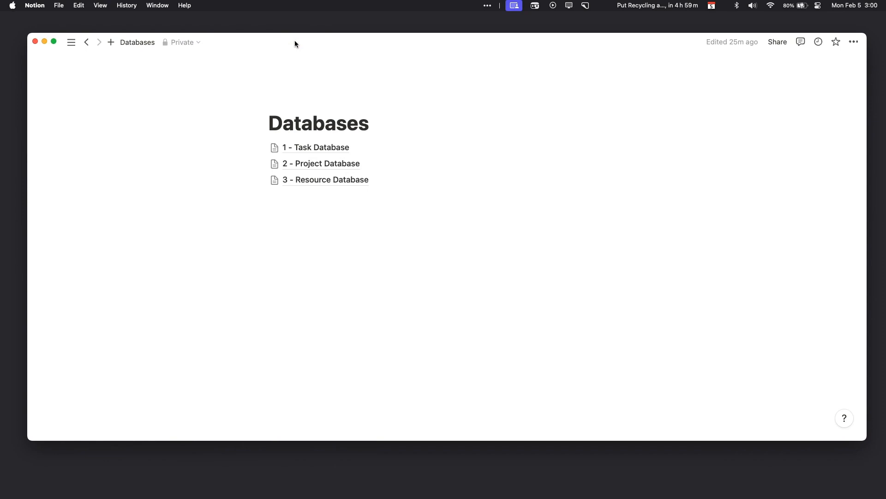
left_click_drag(273, 44, 277, 54)
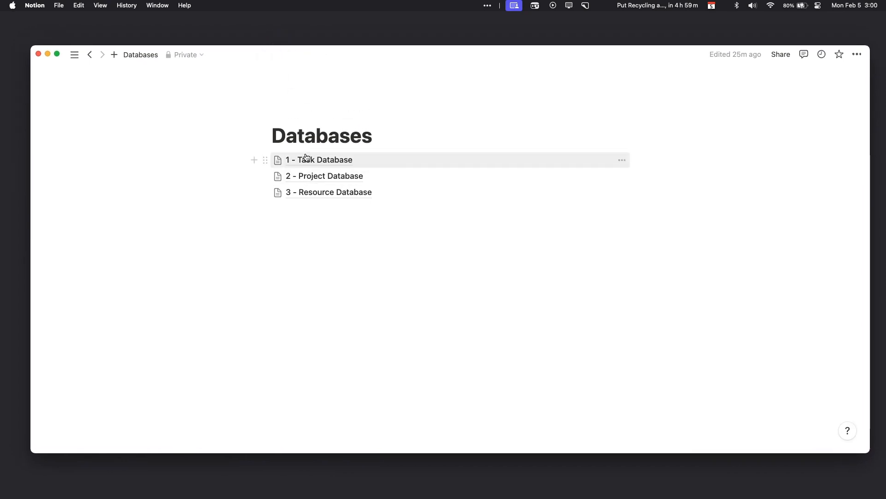
left_click(331, 54)
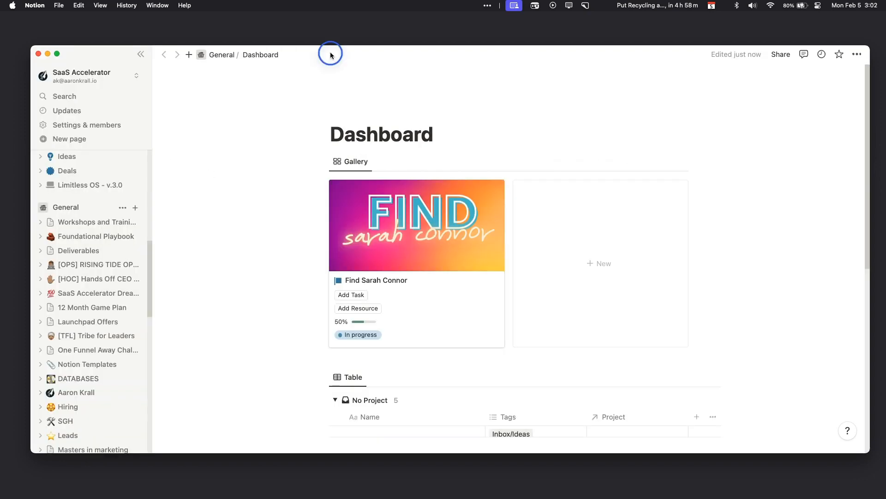
left_click_drag(331, 54, 327, 41)
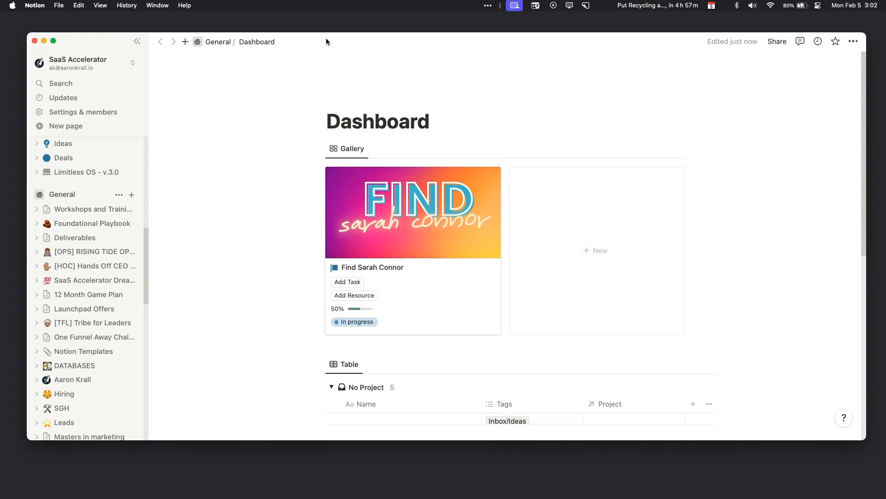
left_click_drag(326, 38, 326, 41)
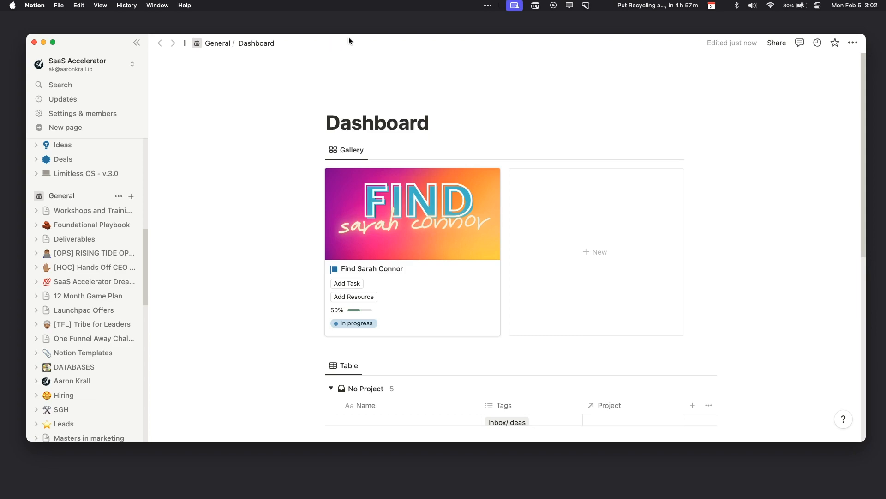
left_click_drag(378, 43, 379, 41)
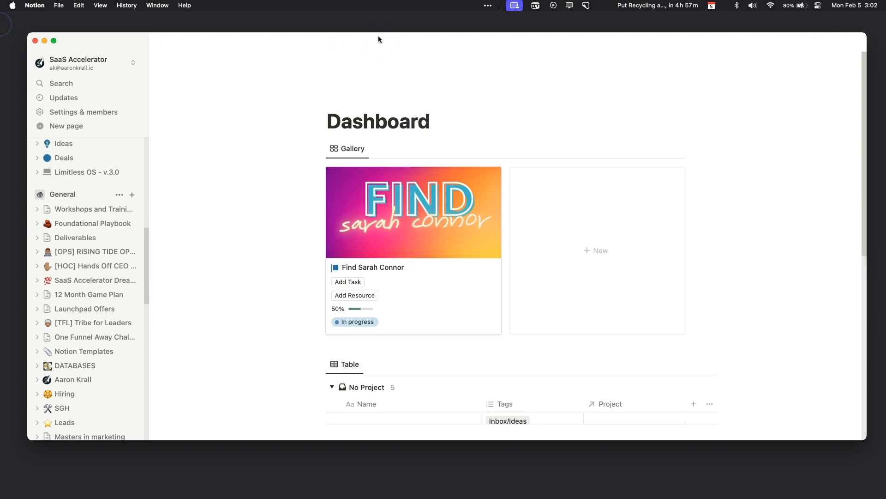